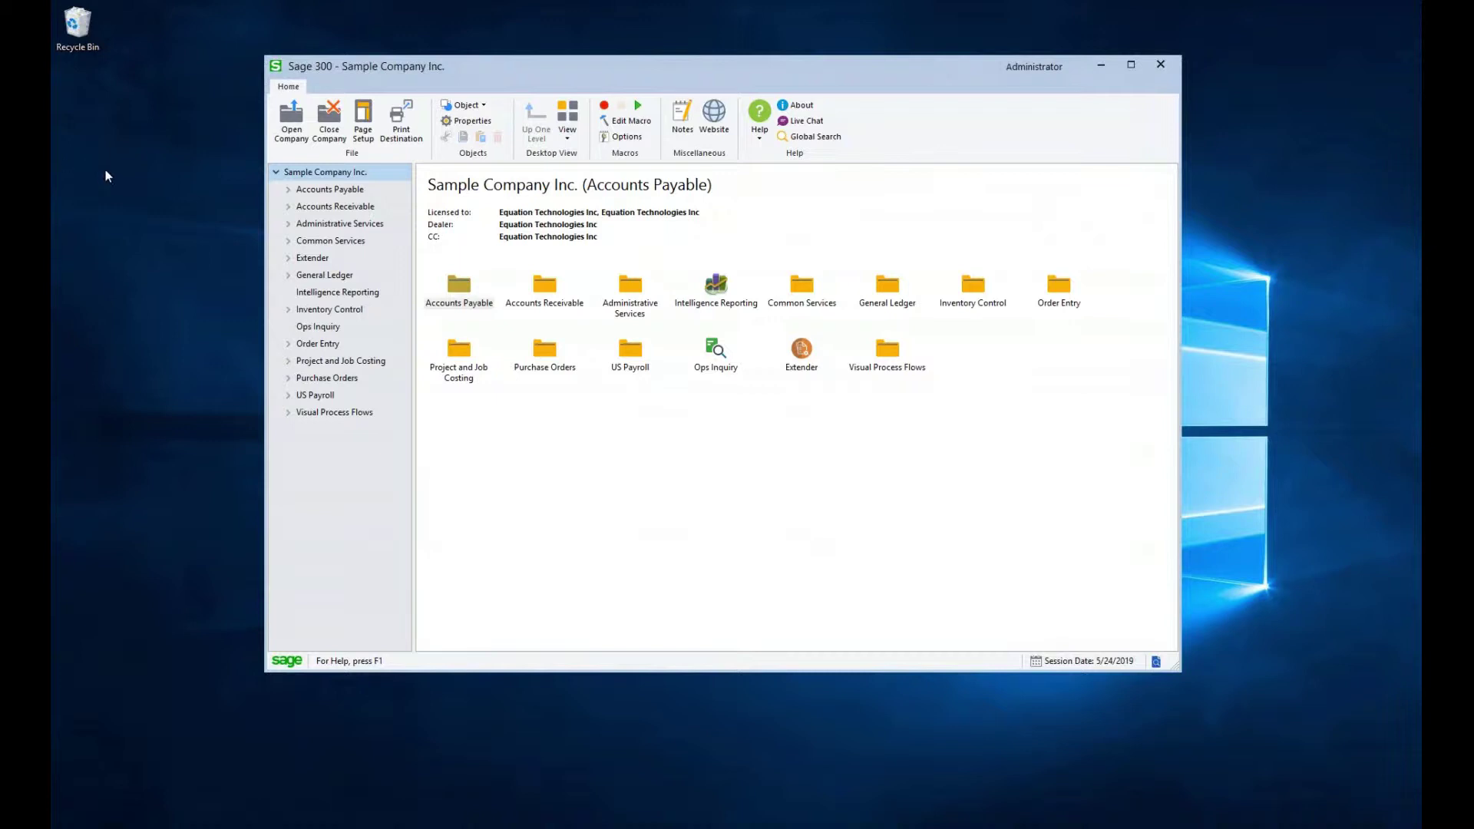
# Step: Open the Payment Entry screen under Accounts Payable > A/P Transactions
pyautogui.doubleClick(470, 292)
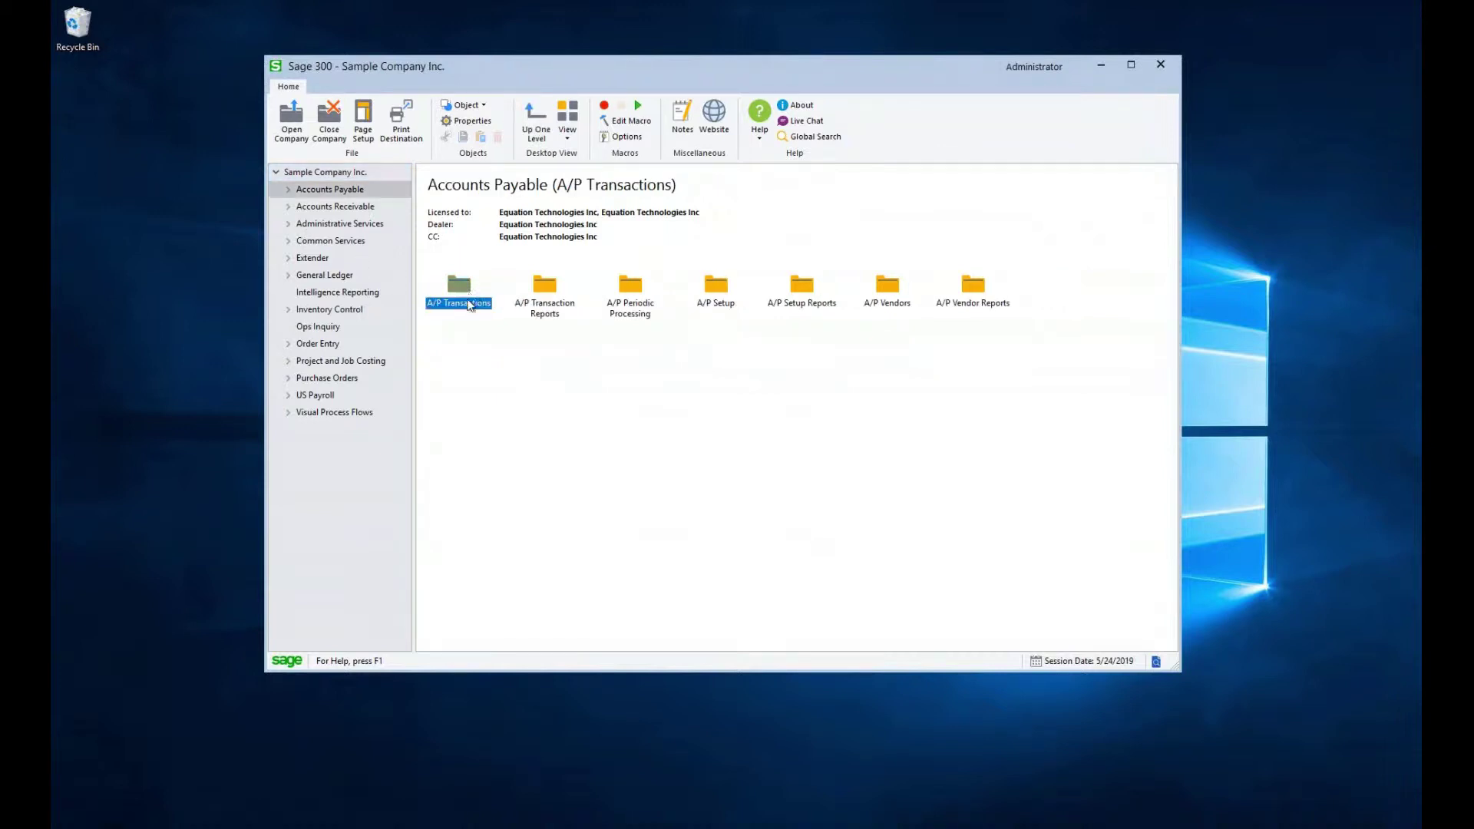
pyautogui.doubleClick(462, 287)
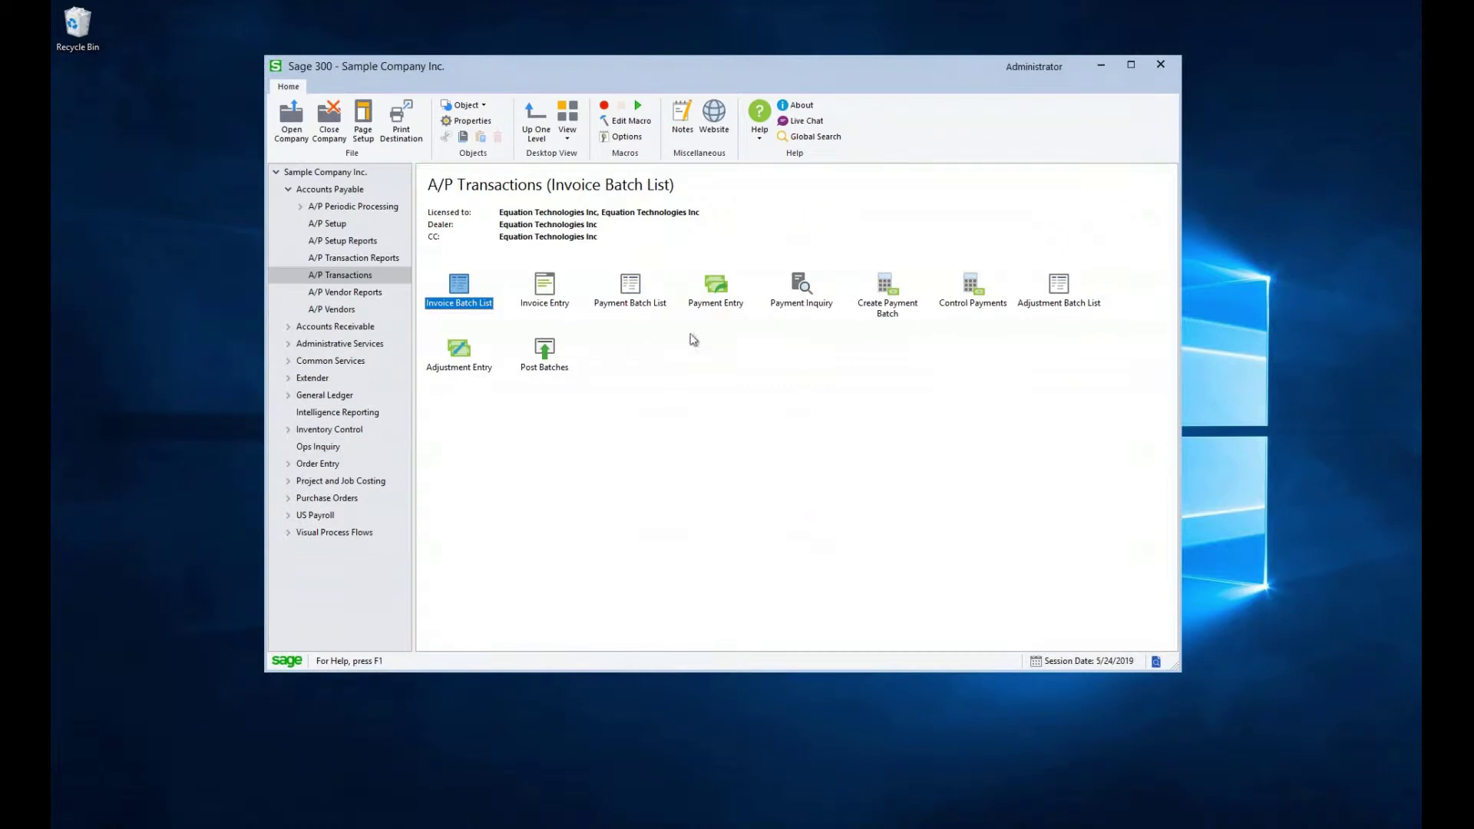
pyautogui.doubleClick(716, 287)
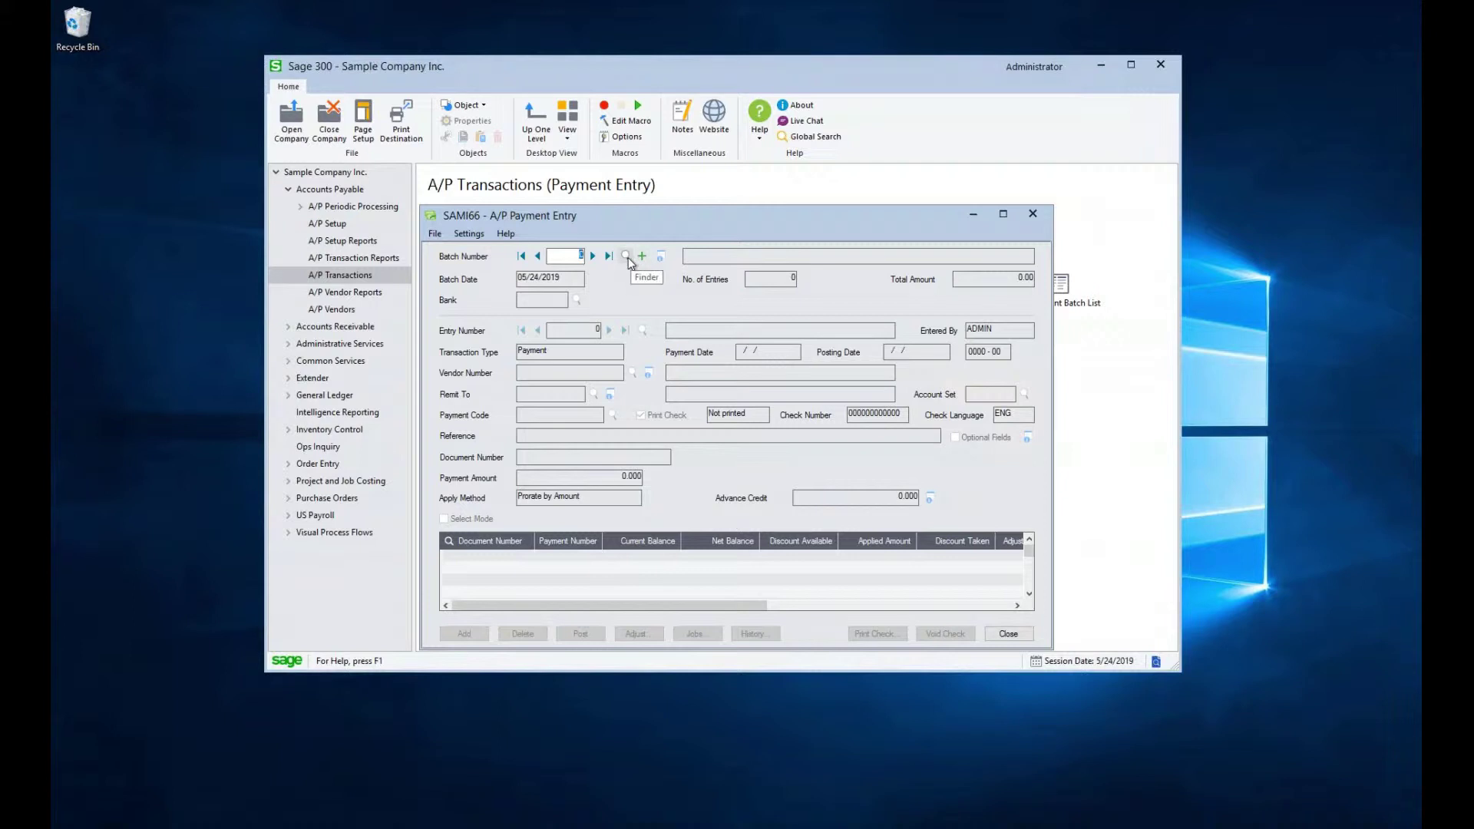
# Step: Load existing payment batch 30 'Tutorial' from the Batch Number finder
pyautogui.click(627, 256)
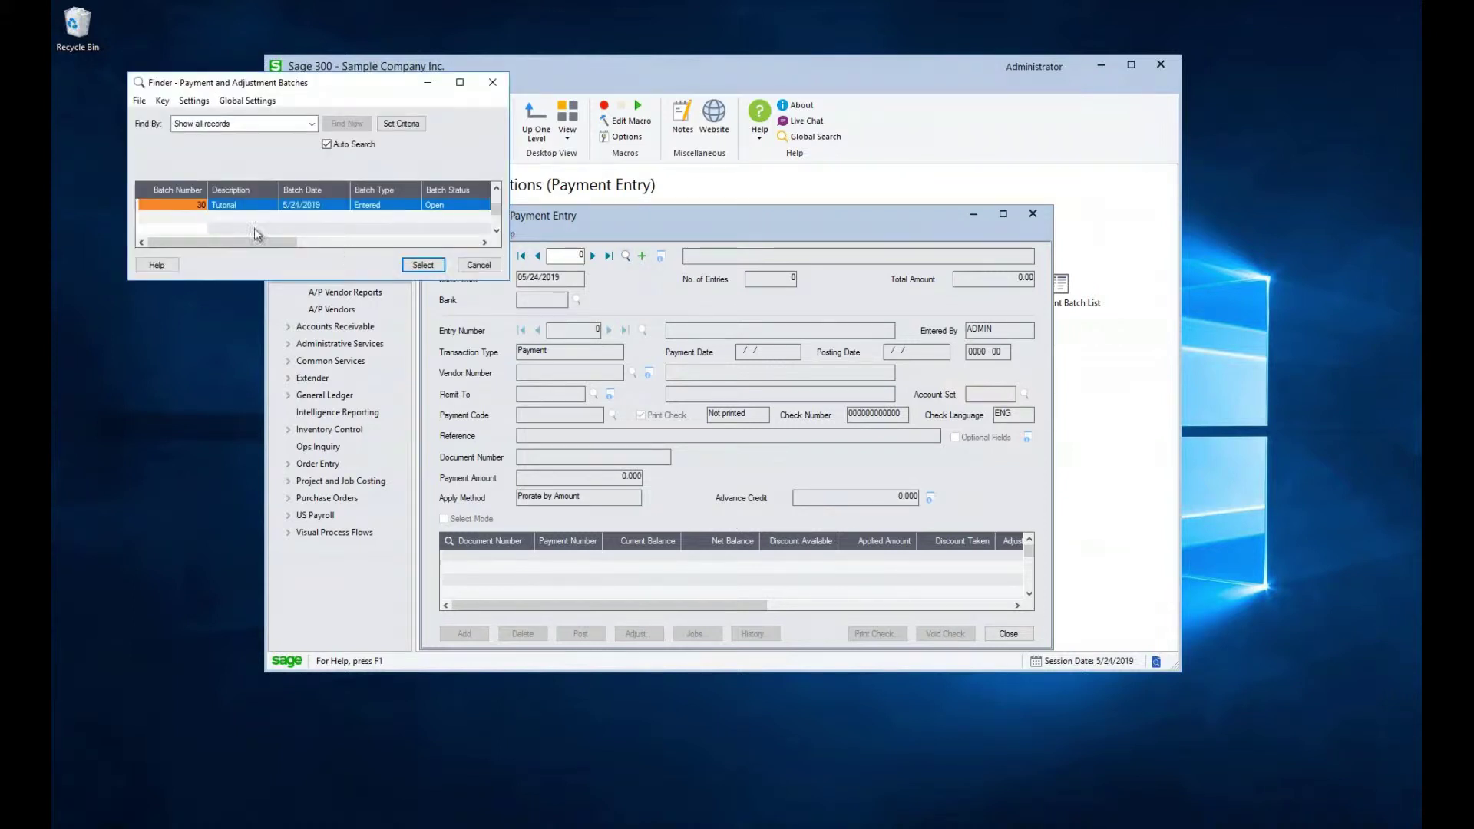
pyautogui.click(419, 265)
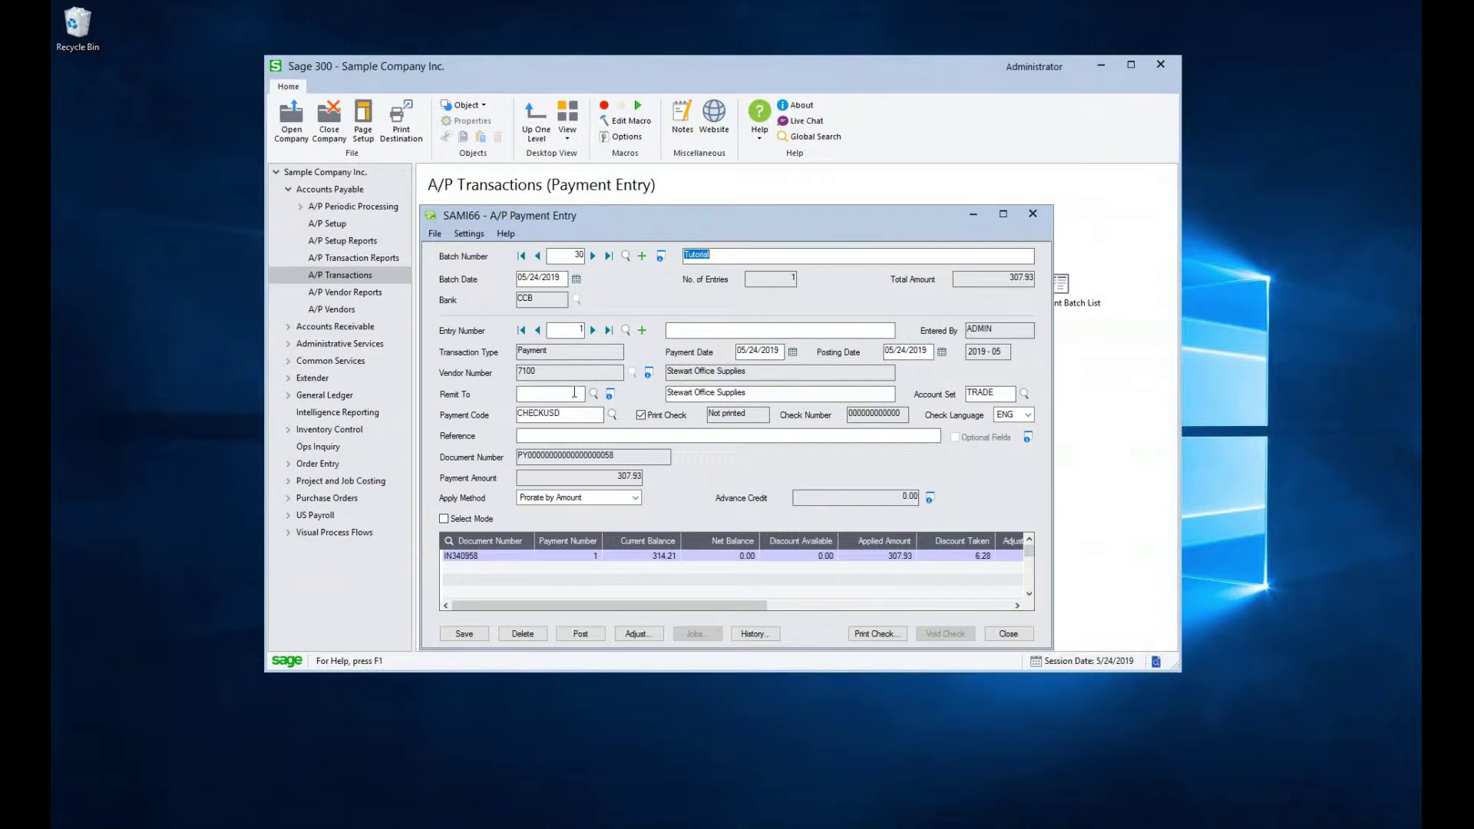
# Step: Dismiss the remit-to locations list twice, then review and close the vendor's Burlington remit-to address
pyautogui.click(593, 394)
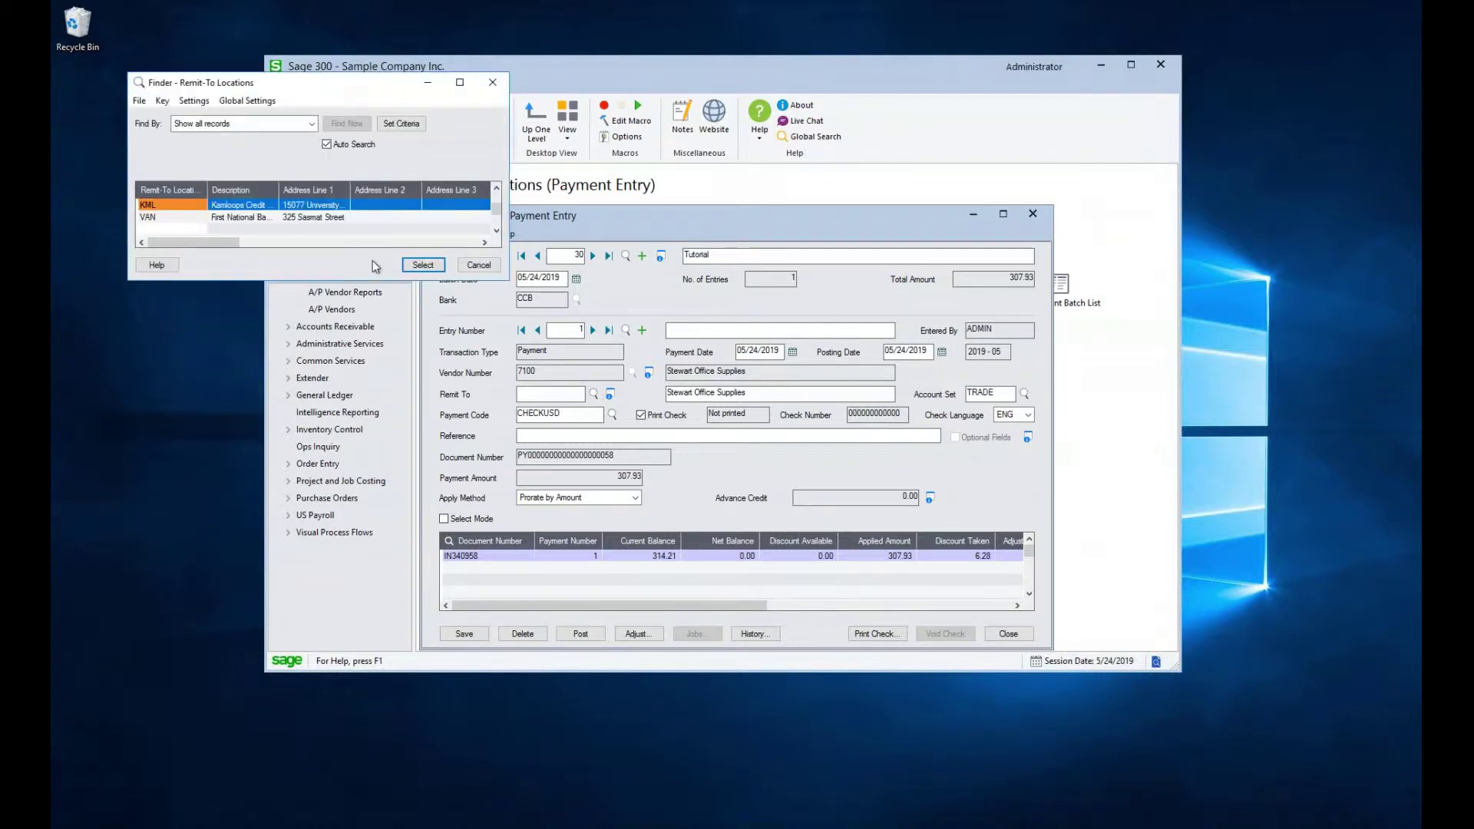
pyautogui.click(479, 265)
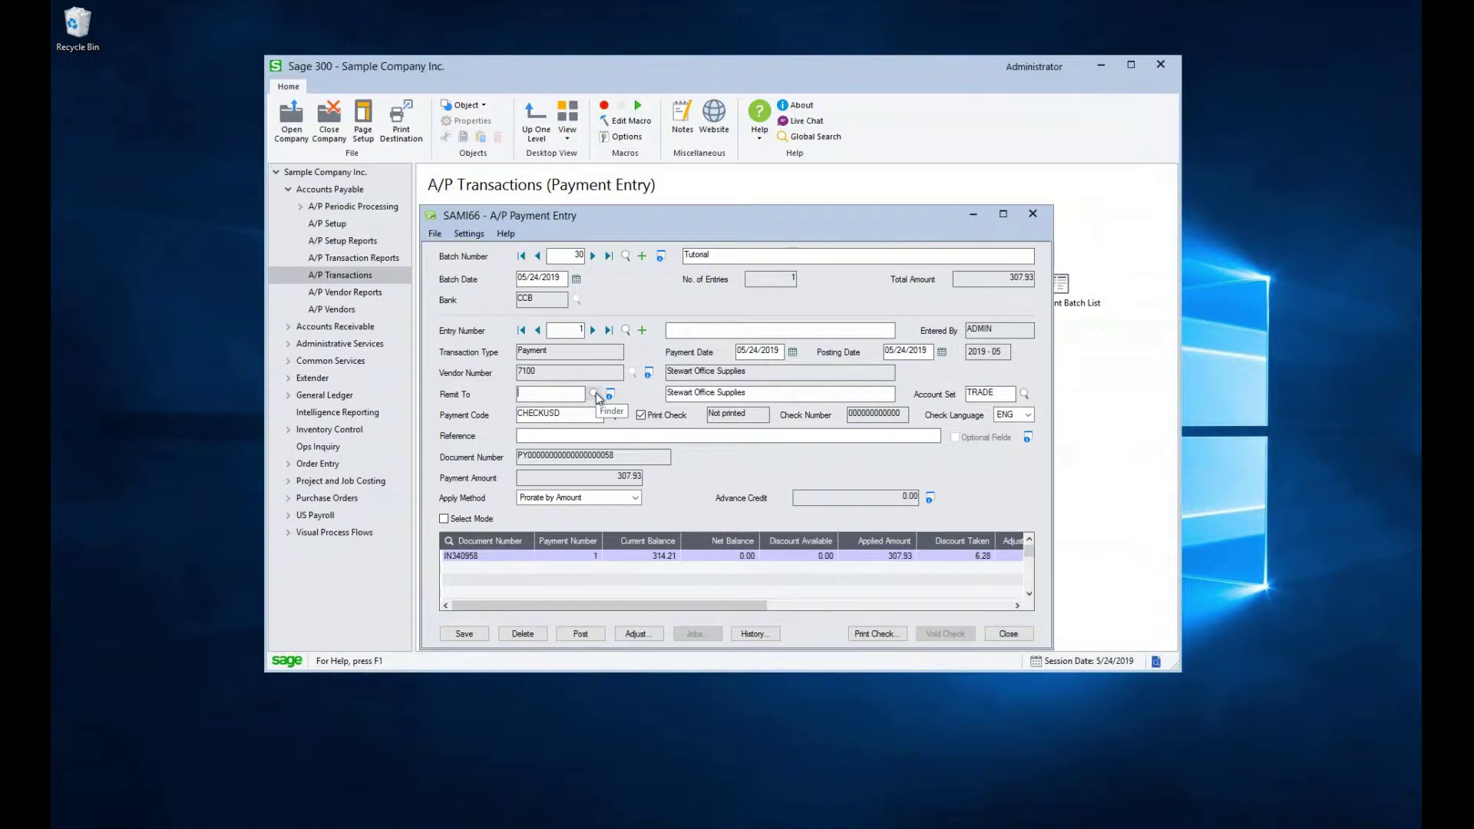
pyautogui.click(596, 394)
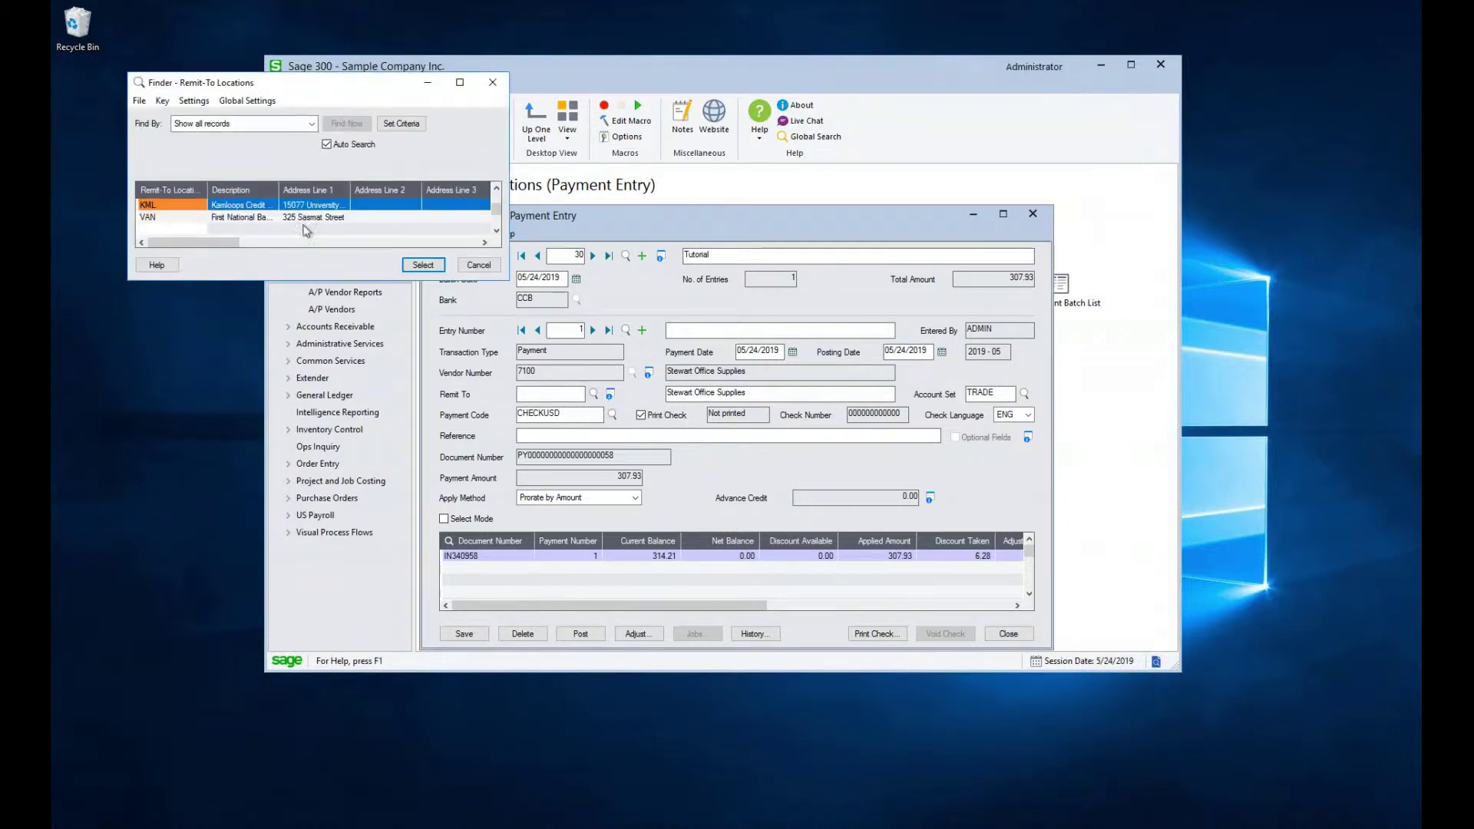
pyautogui.click(482, 269)
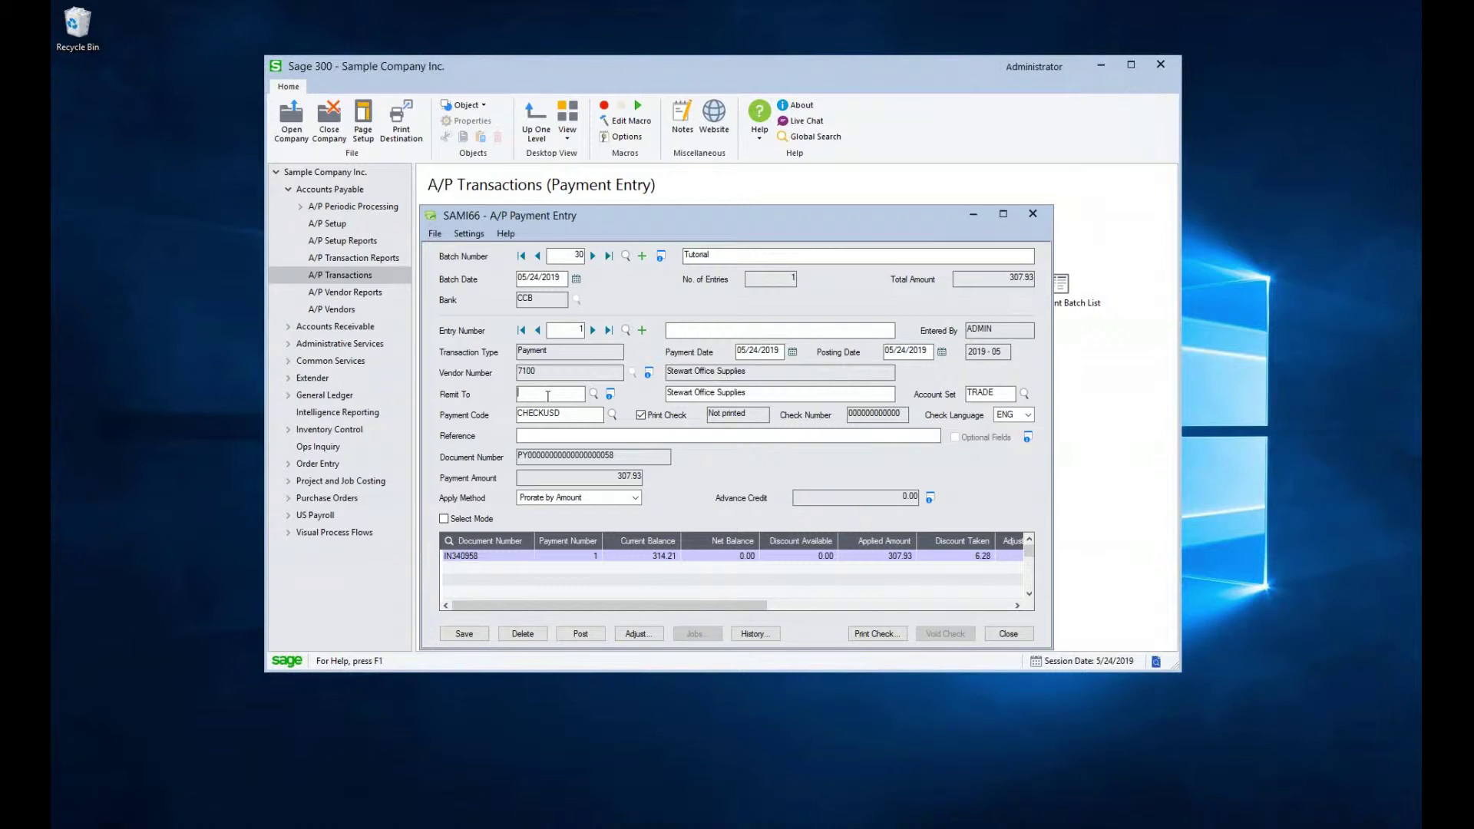
pyautogui.click(609, 394)
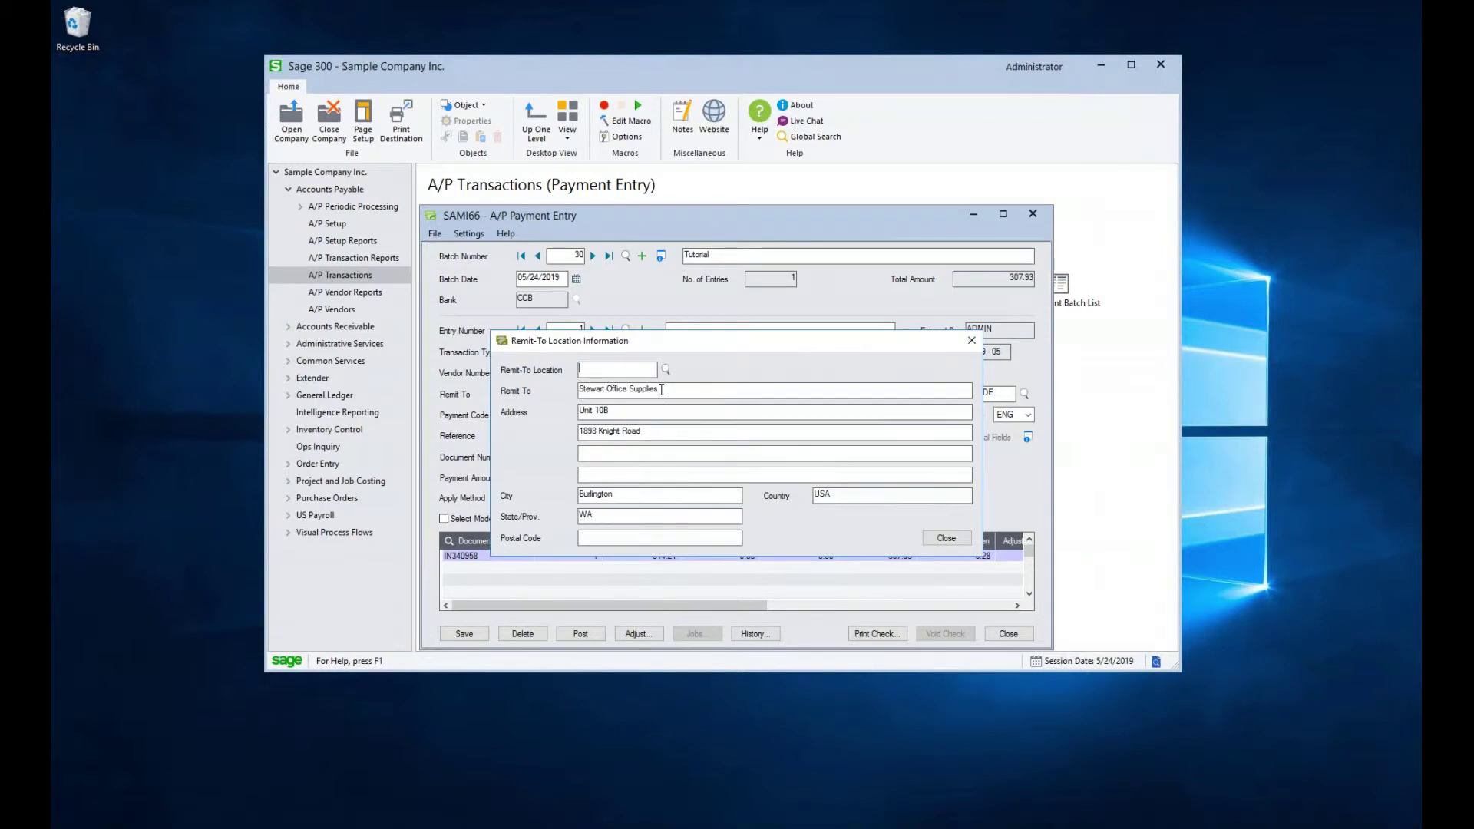
pyautogui.click(969, 341)
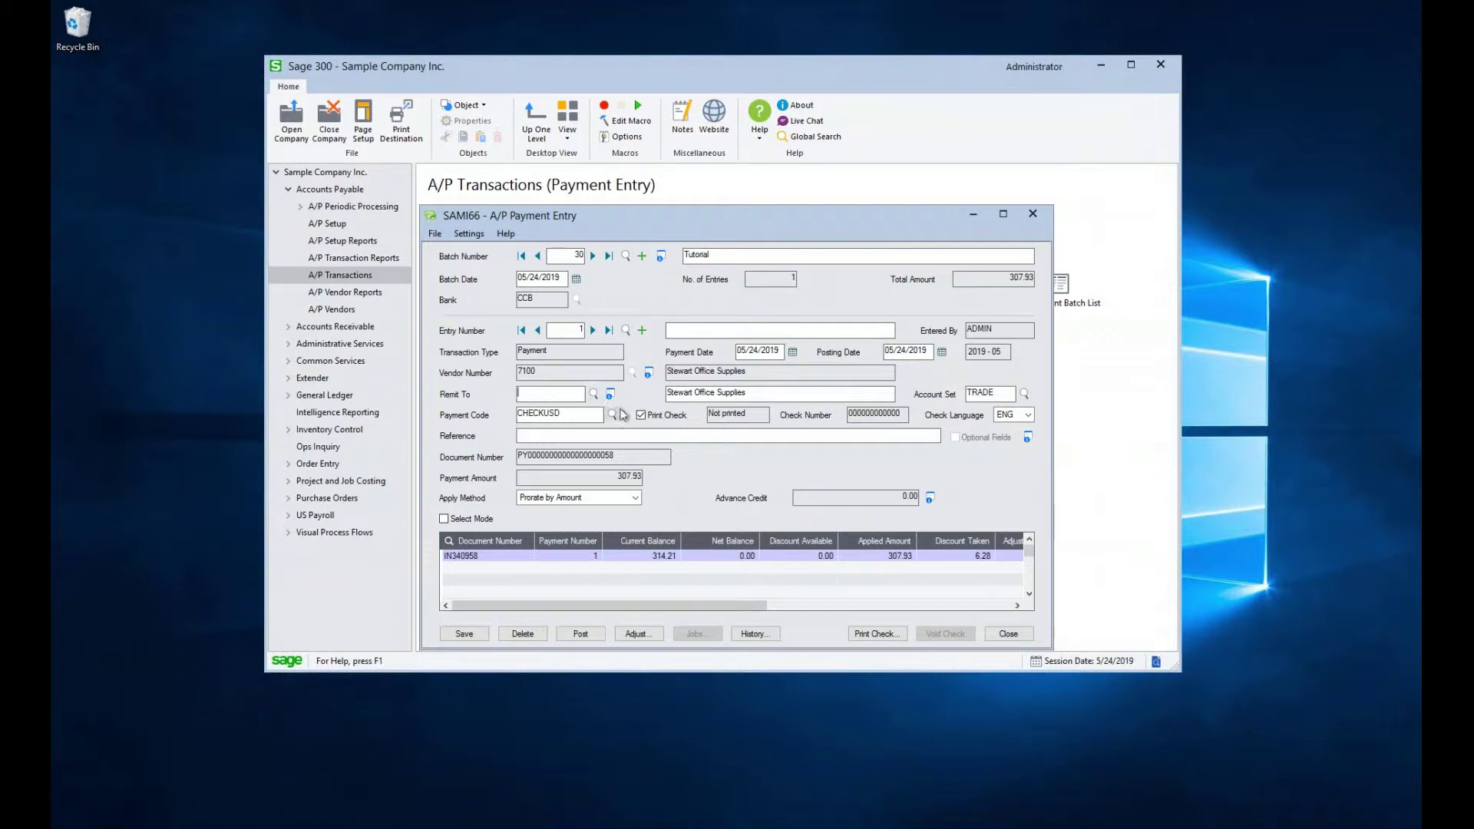
pyautogui.click(641, 415)
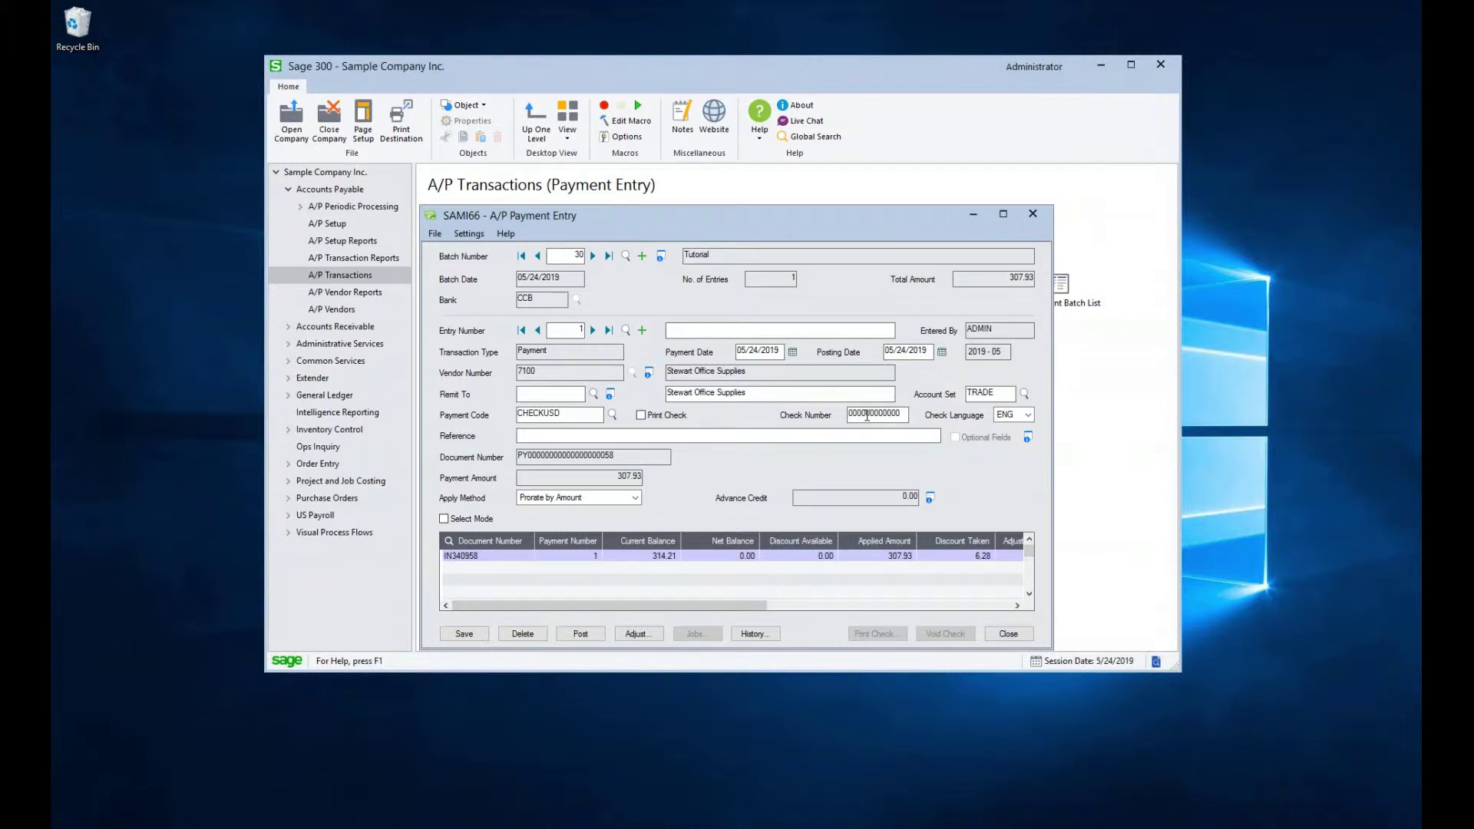
pyautogui.click(674, 415)
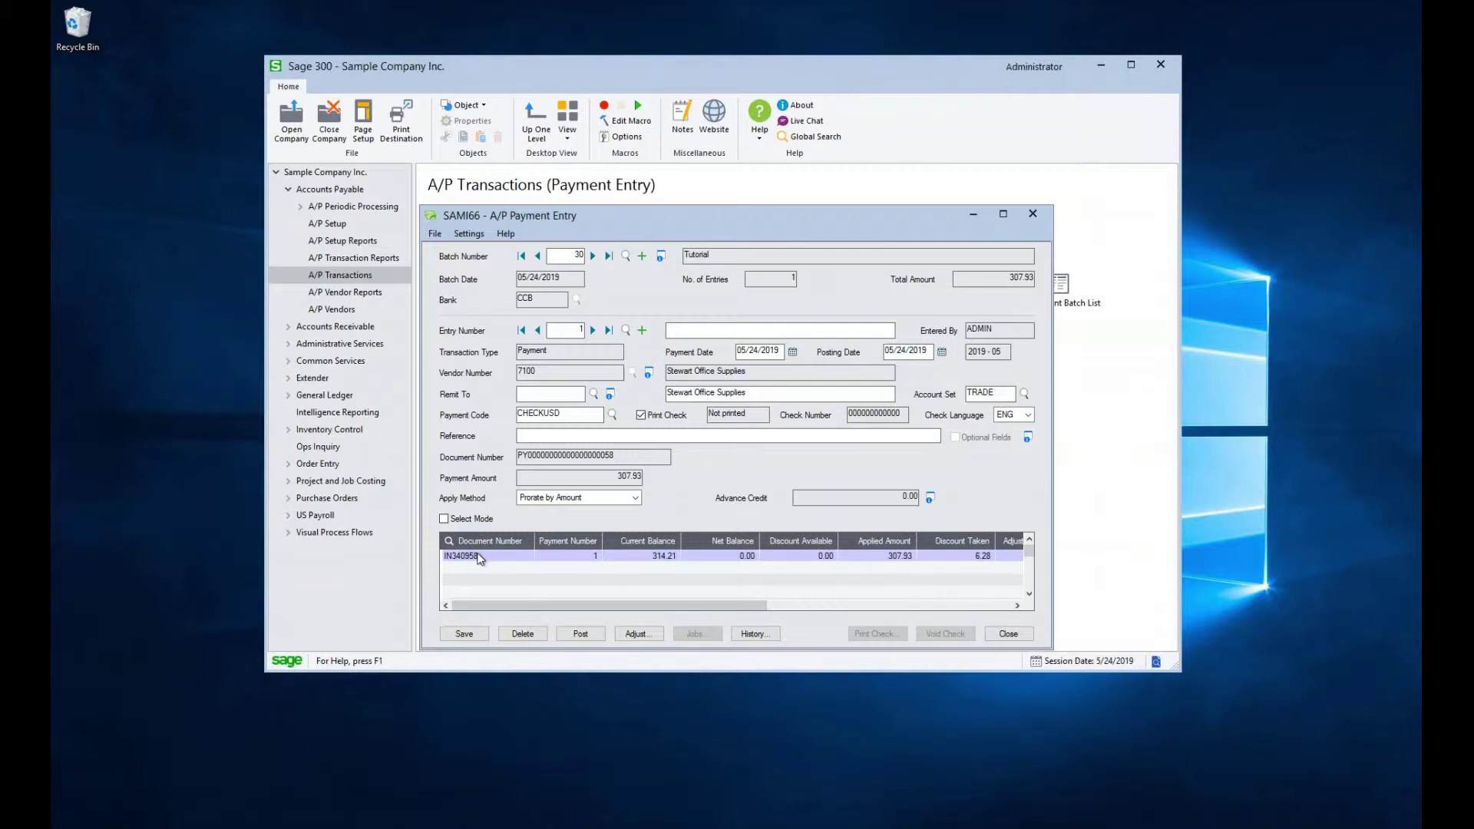
# Step: Create new payment batch 31 described 'Demo' using bank SEATAC
pyautogui.click(642, 257)
pyautogui.click(712, 491)
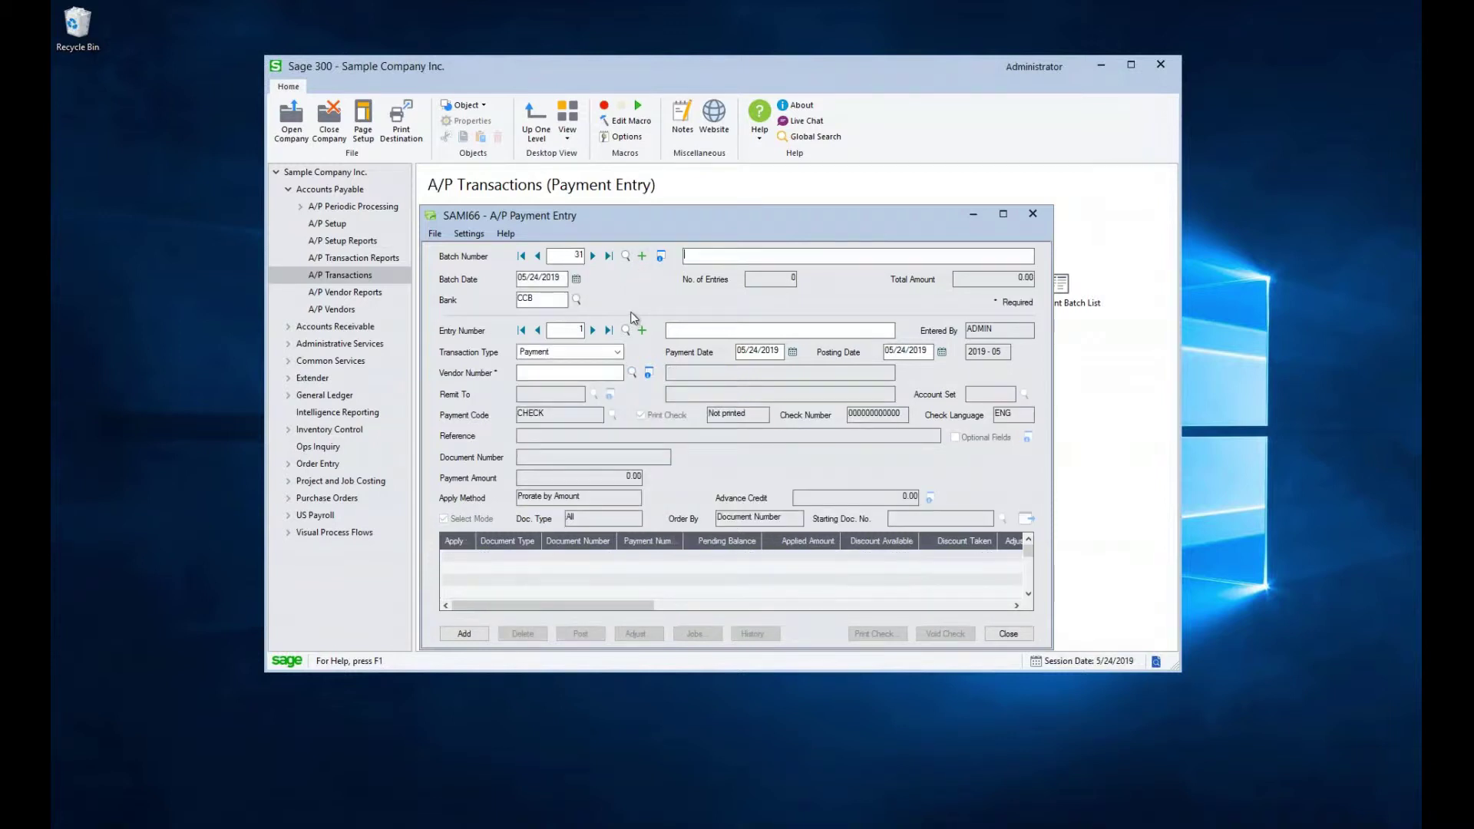
pyautogui.write('Demo')
pyautogui.press('Tab')
pyautogui.press('Tab')
pyautogui.click(576, 300)
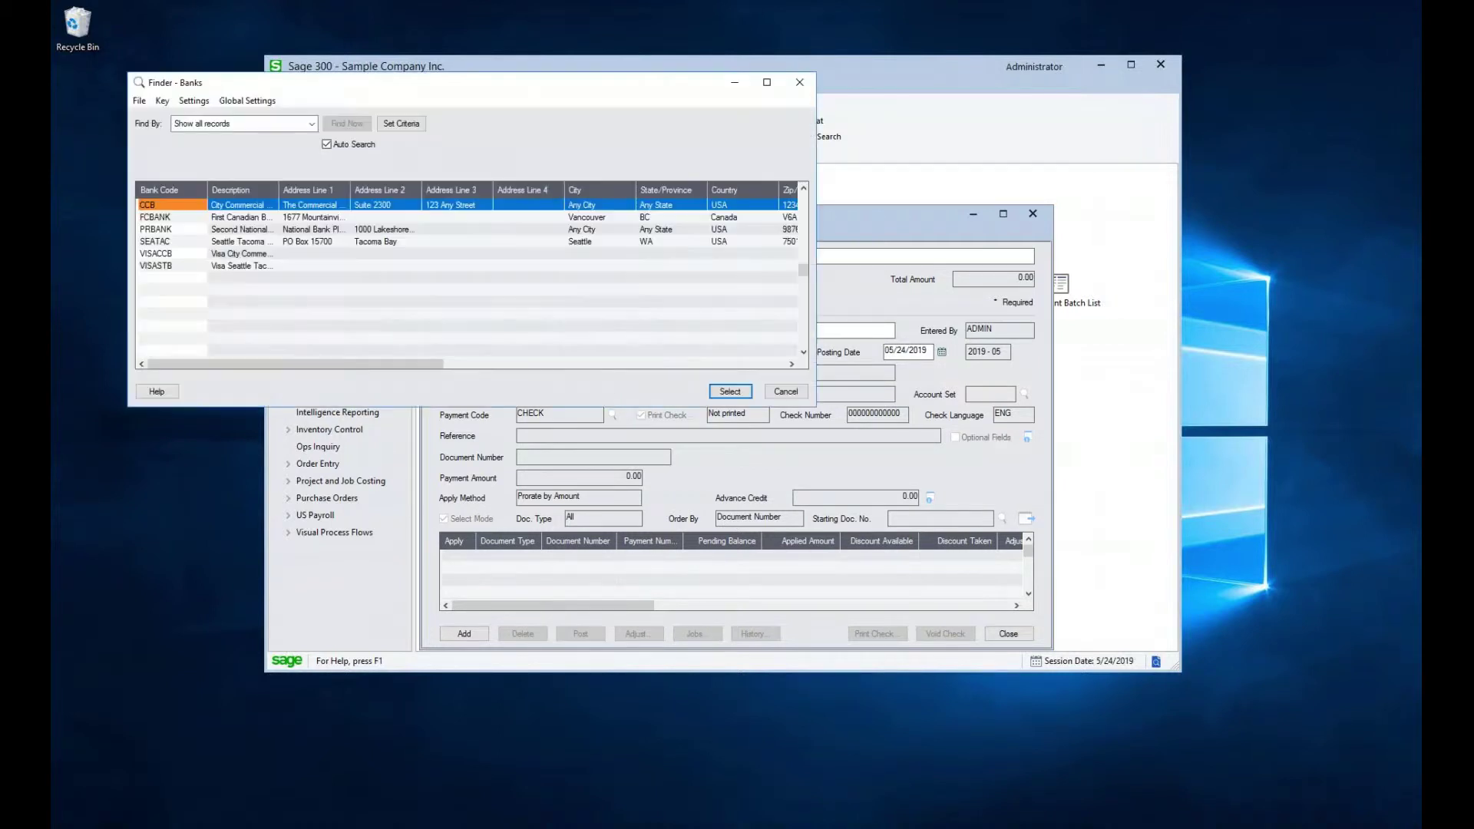
pyautogui.doubleClick(156, 242)
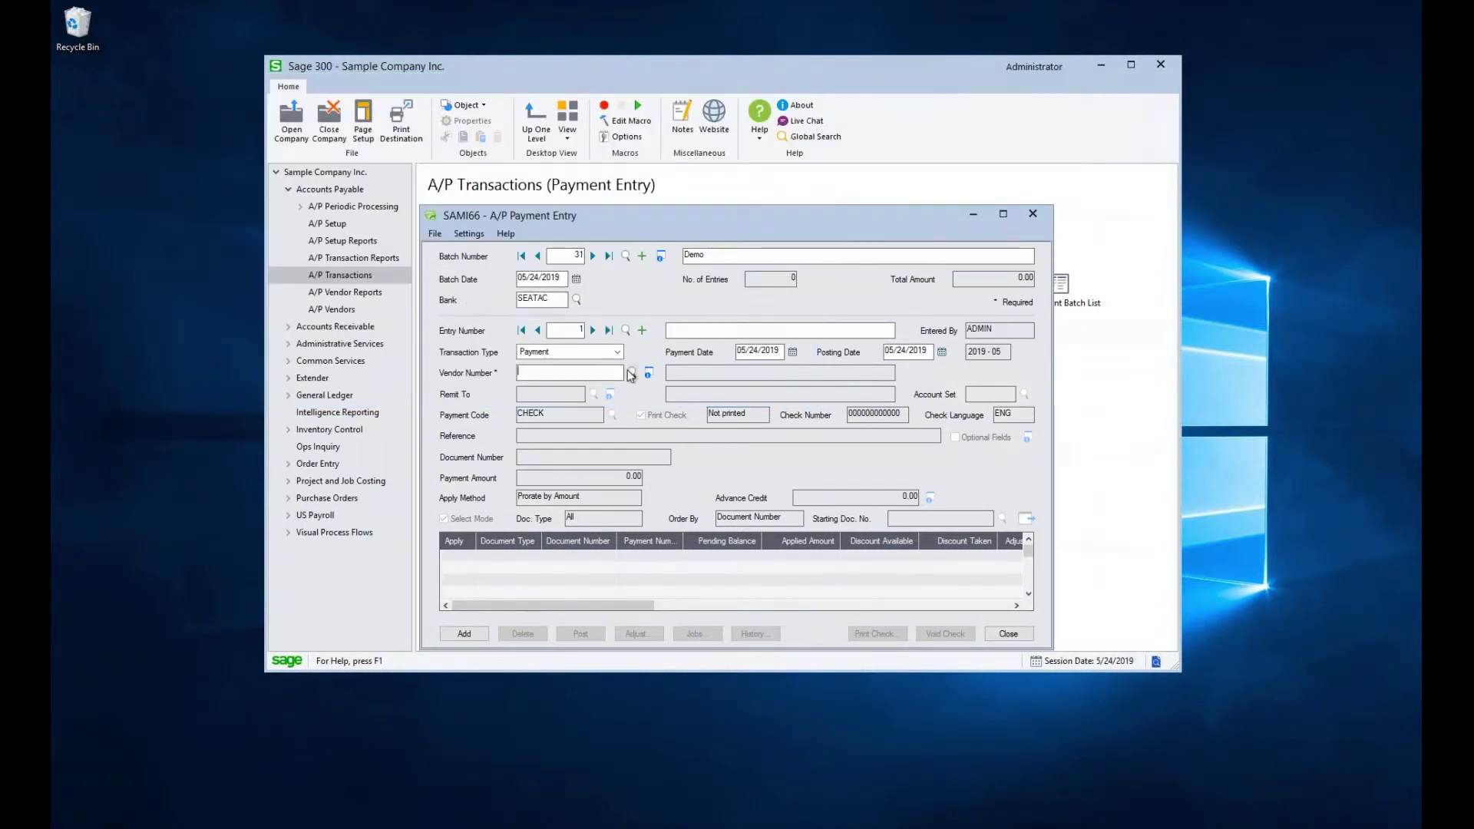
# Step: Pay vendor 5080 Fred's Cleaning Services and check its SOSHEA remit-to address
pyautogui.click(631, 373)
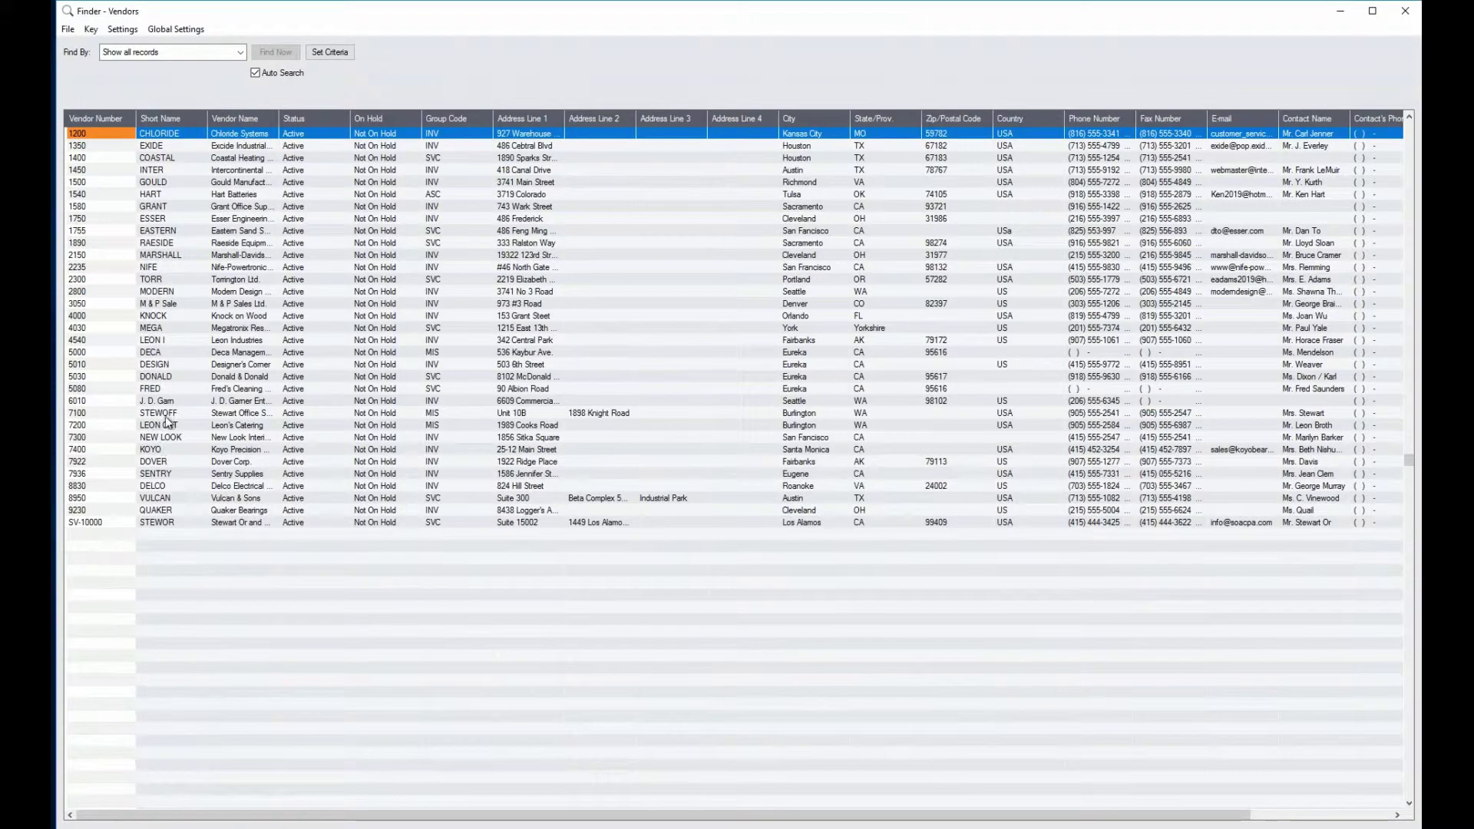
pyautogui.doubleClick(232, 390)
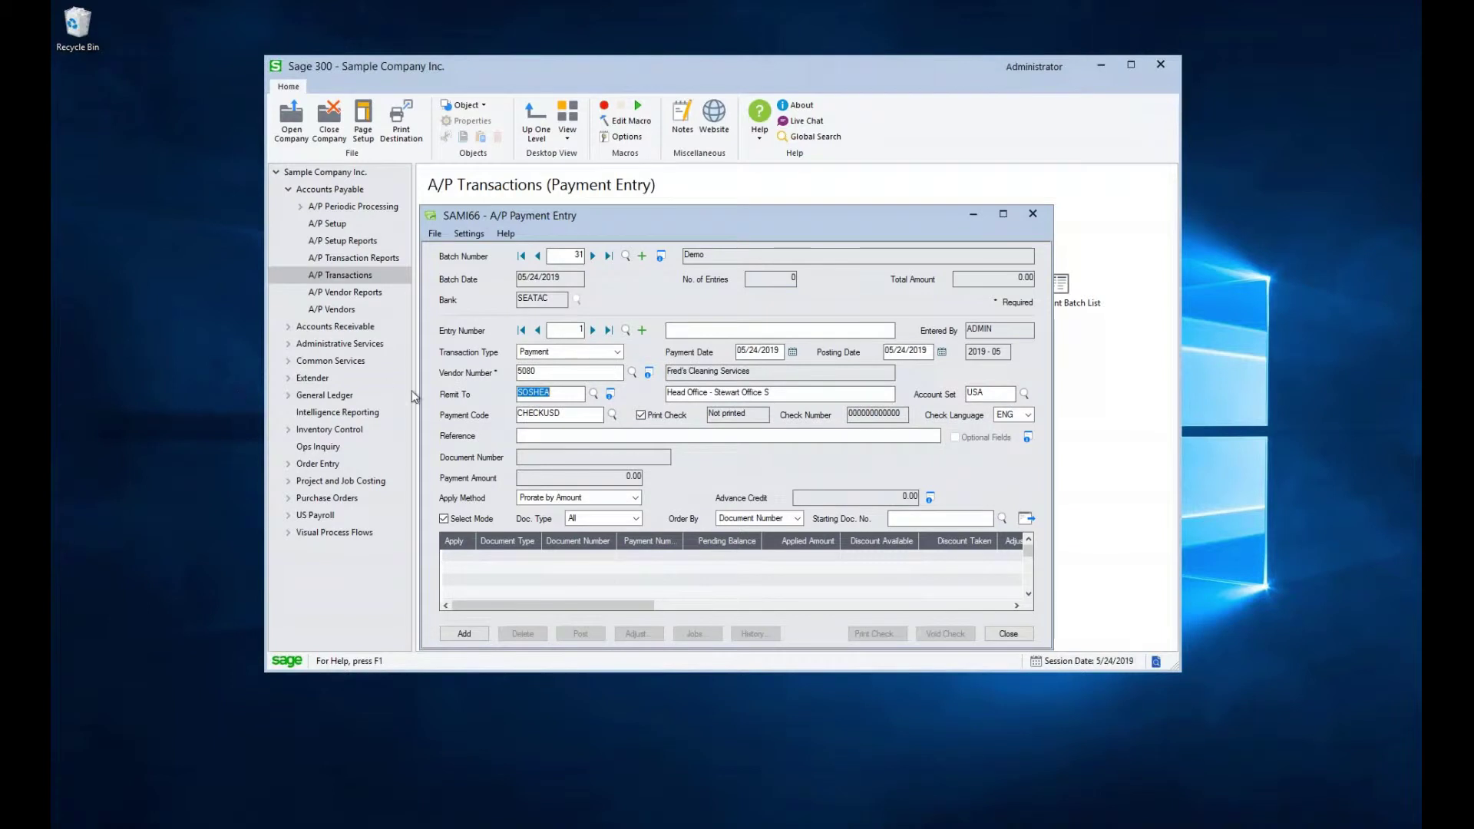
pyautogui.click(611, 396)
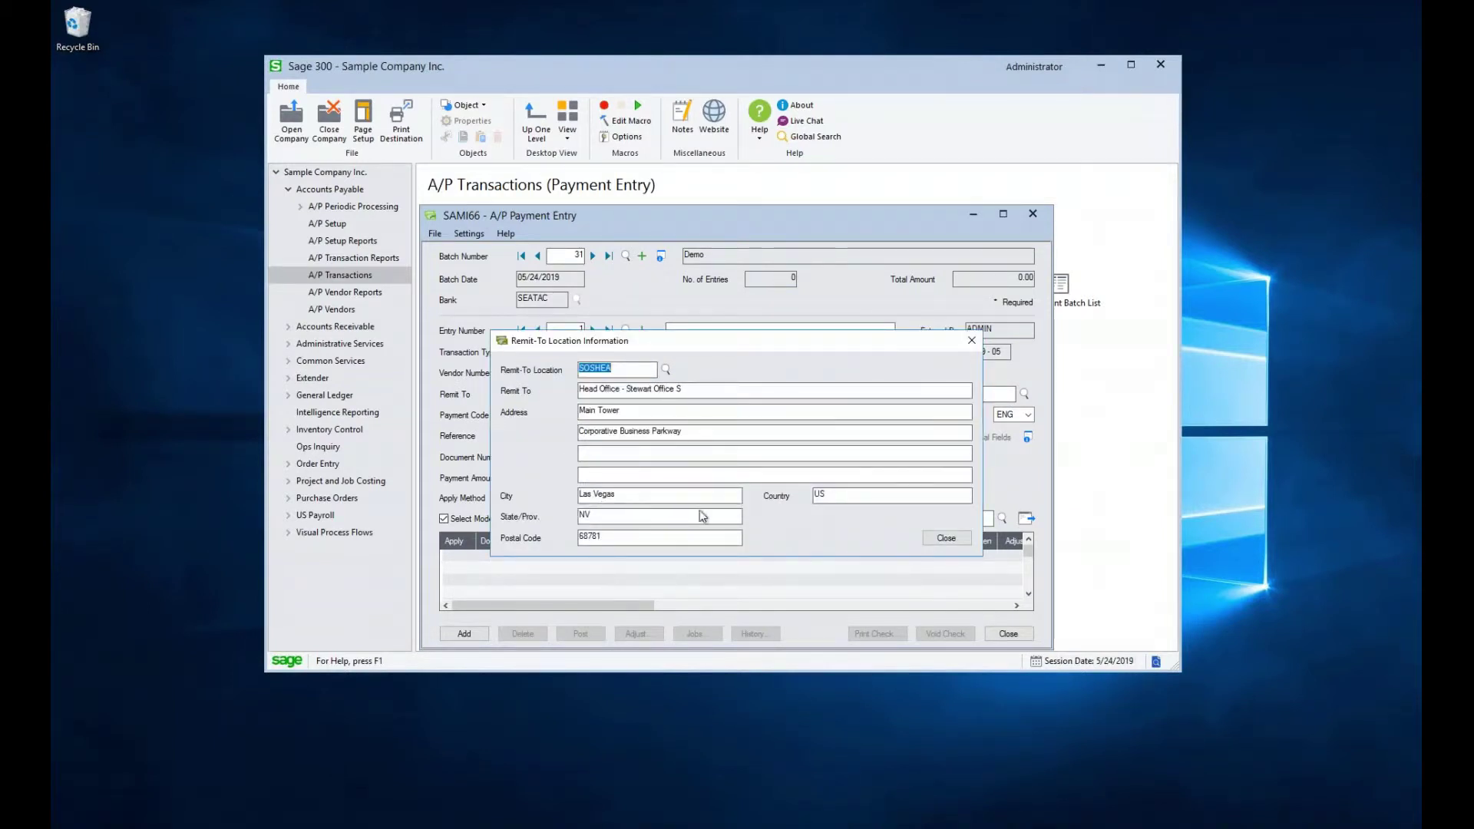
pyautogui.click(966, 539)
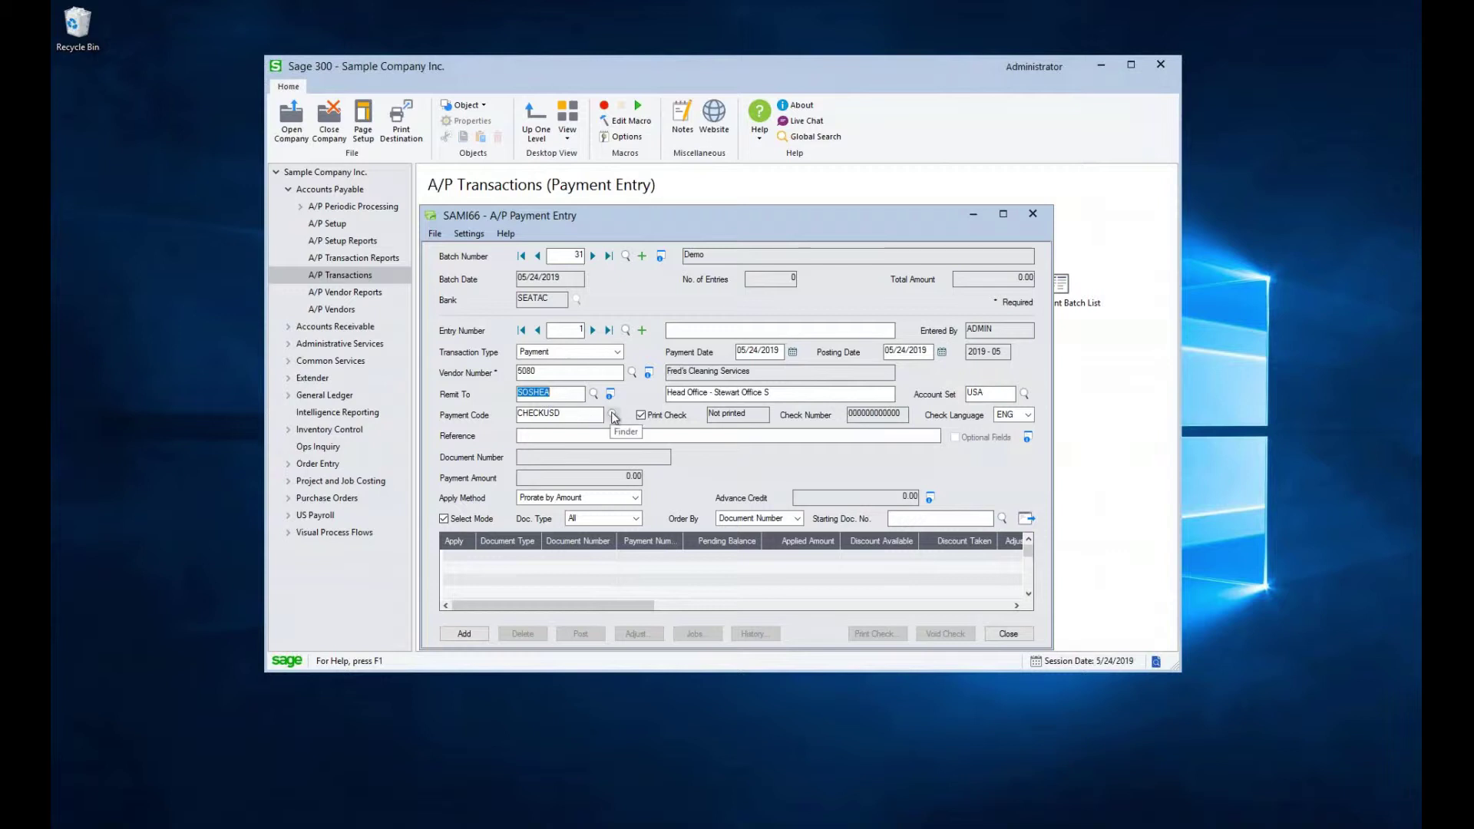
pyautogui.click(613, 415)
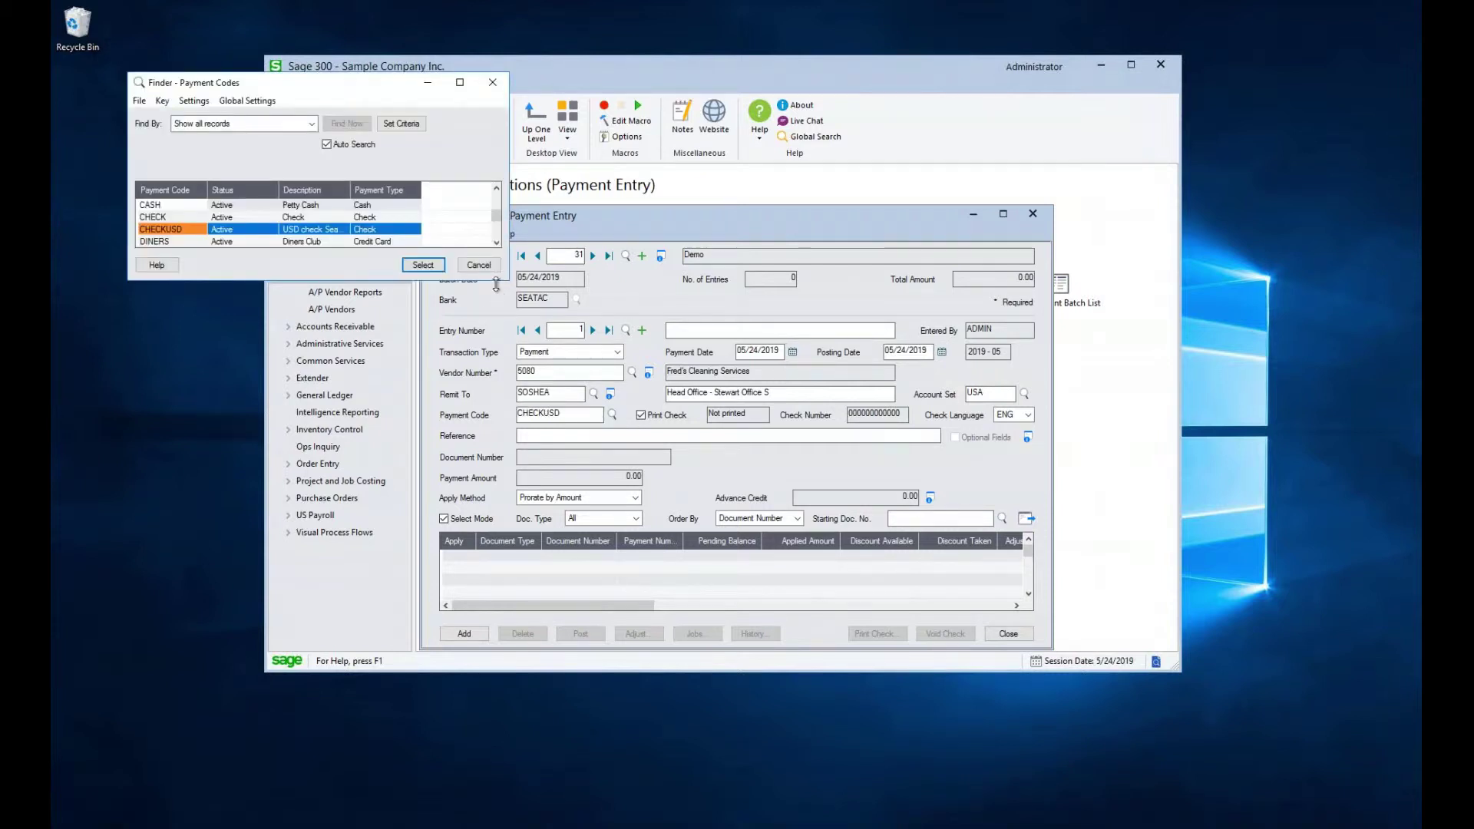
pyautogui.moveTo(496, 285); pyautogui.dragTo(492, 467)
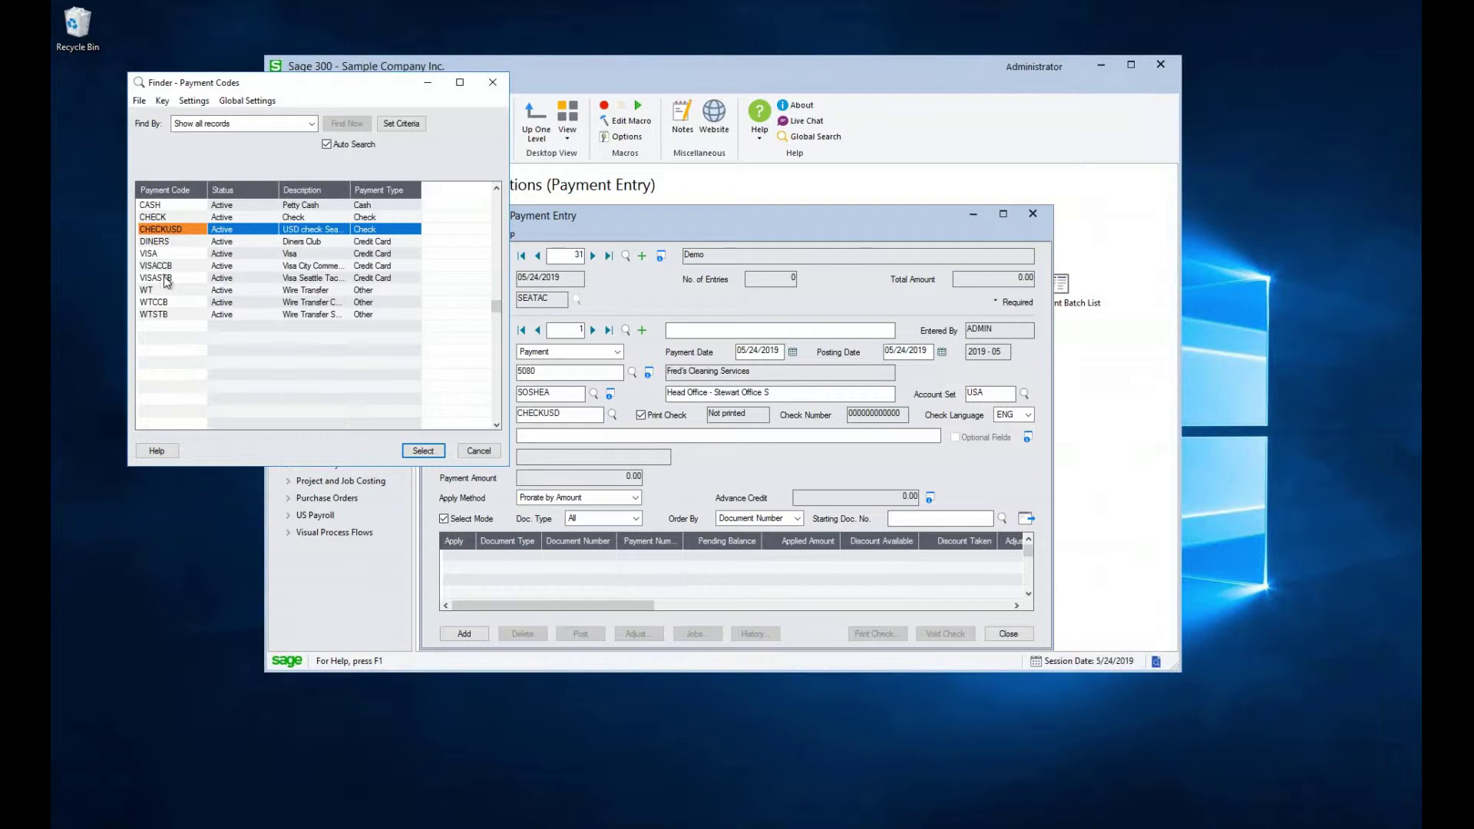
pyautogui.click(172, 297)
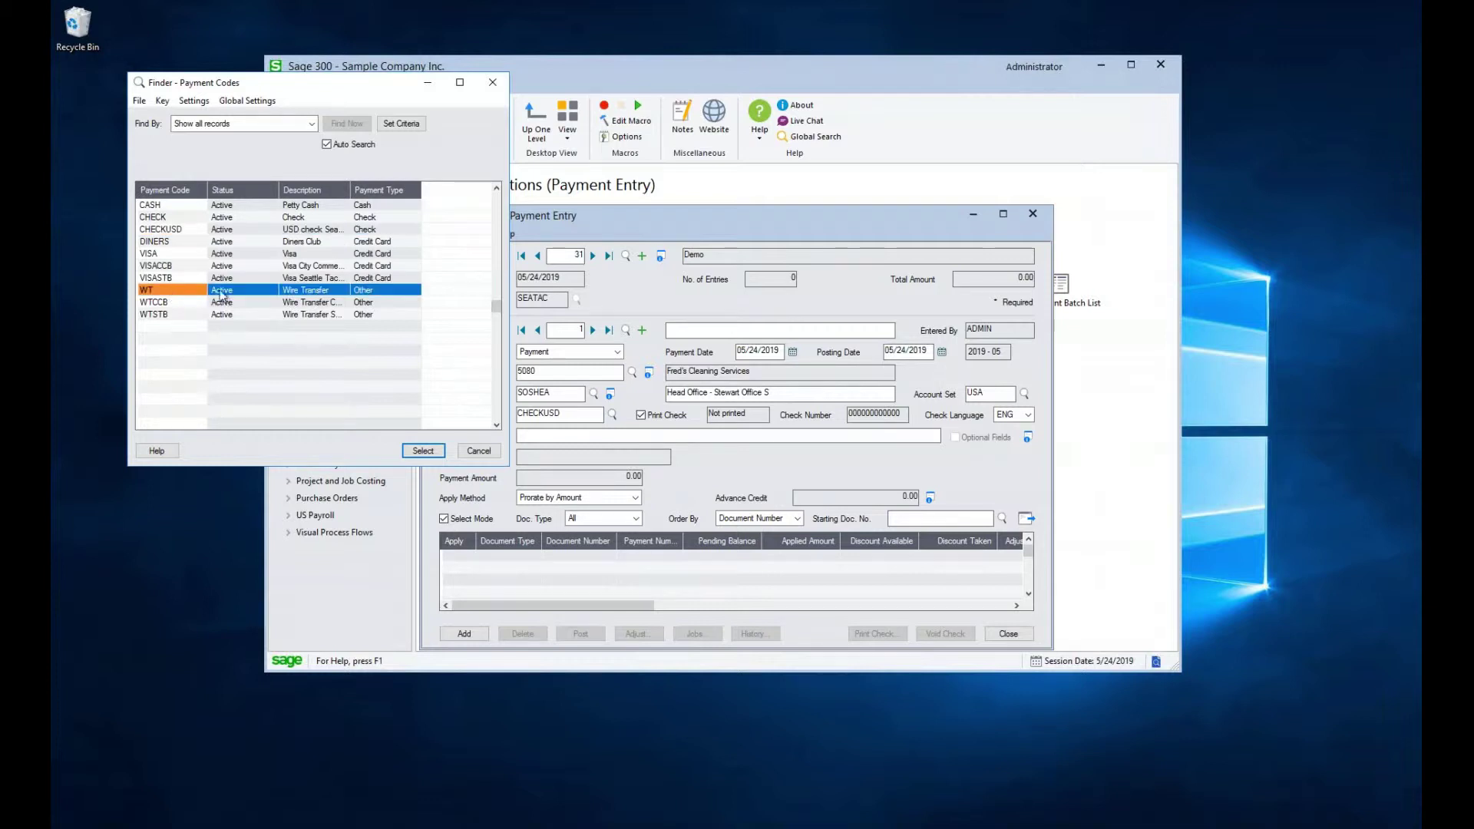
pyautogui.doubleClick(261, 298)
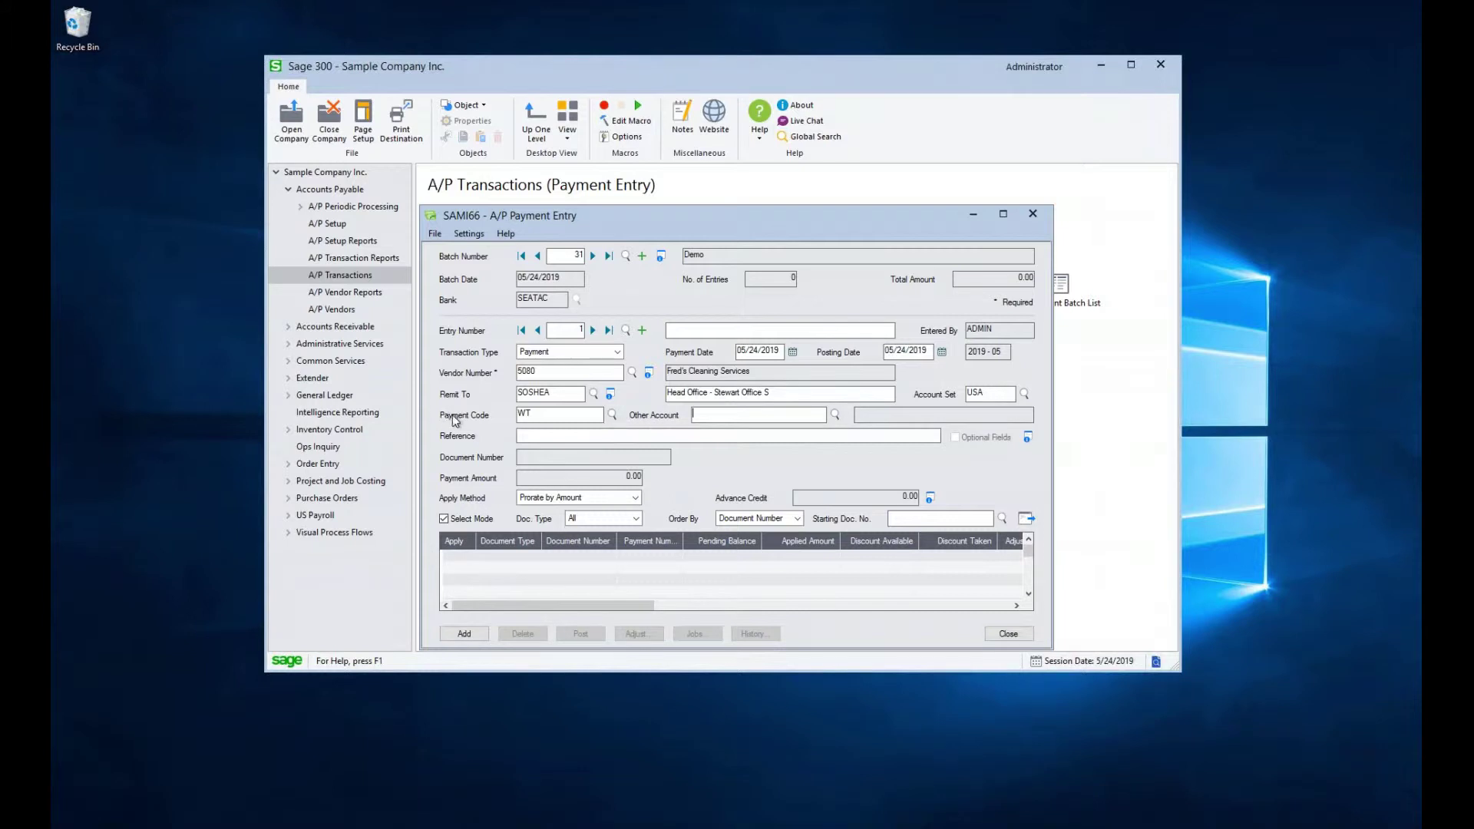
pyautogui.click(612, 415)
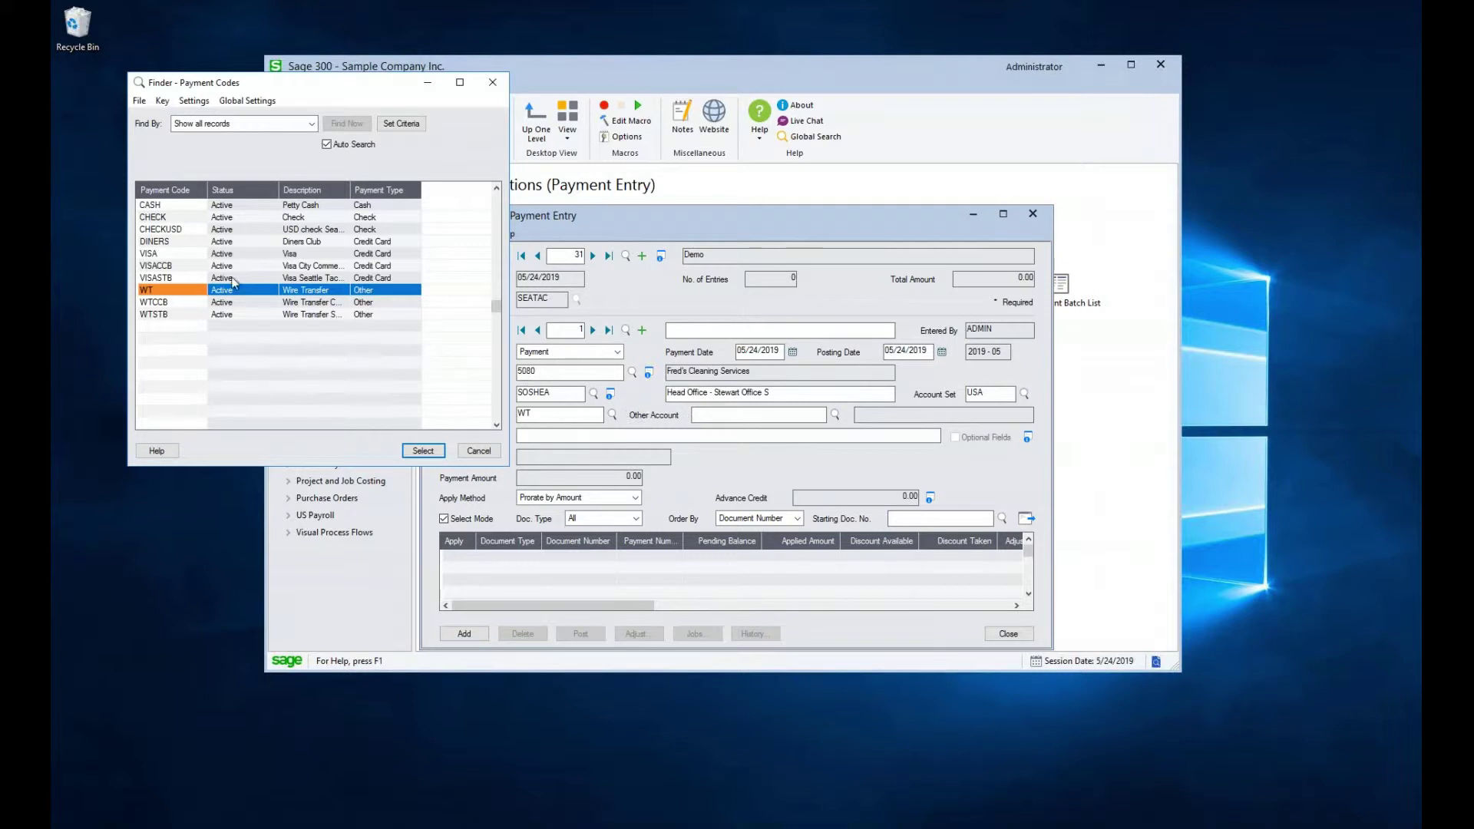
pyautogui.click(166, 217)
pyautogui.click(183, 229)
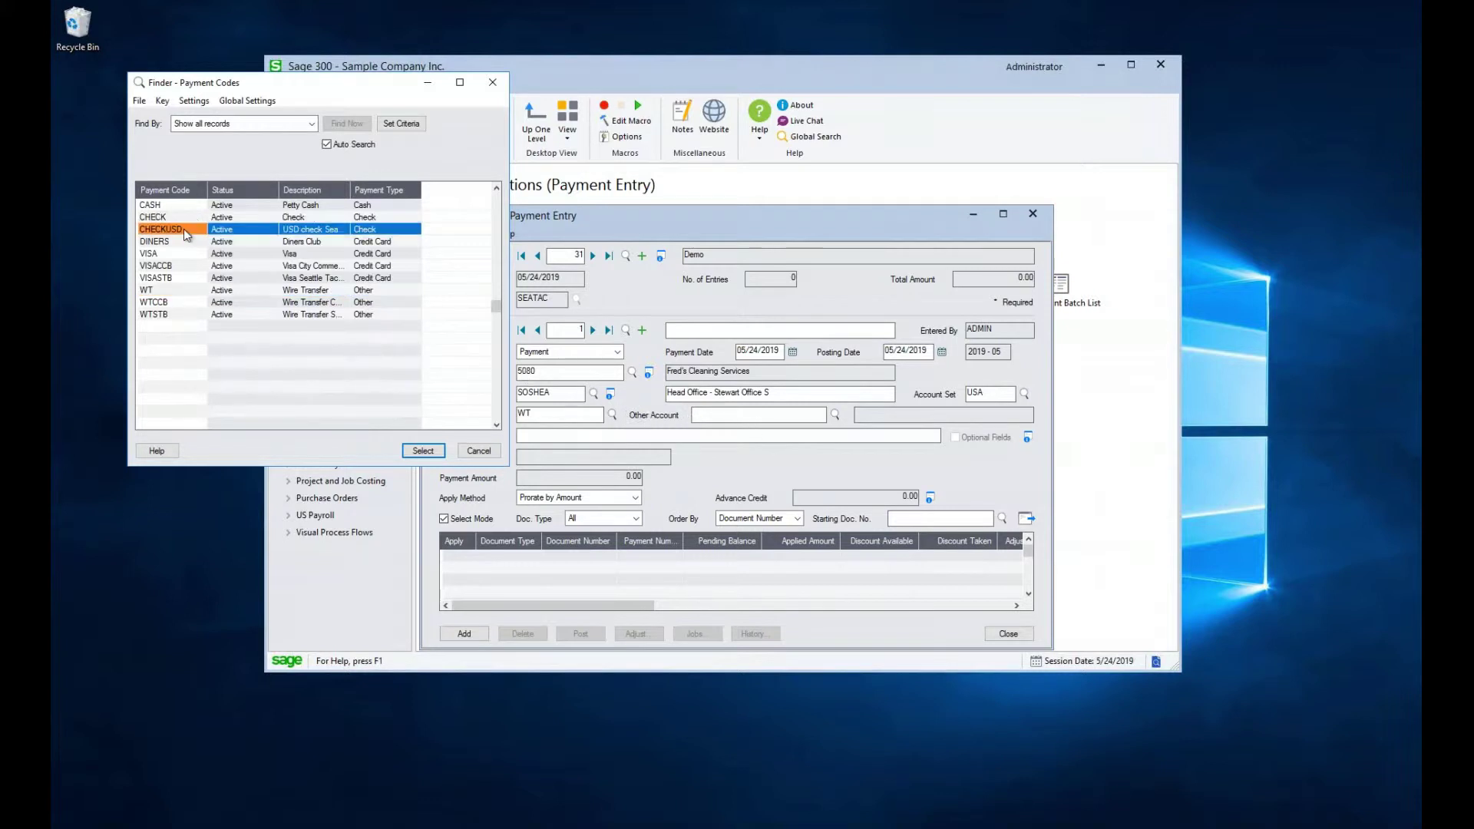
pyautogui.click(429, 452)
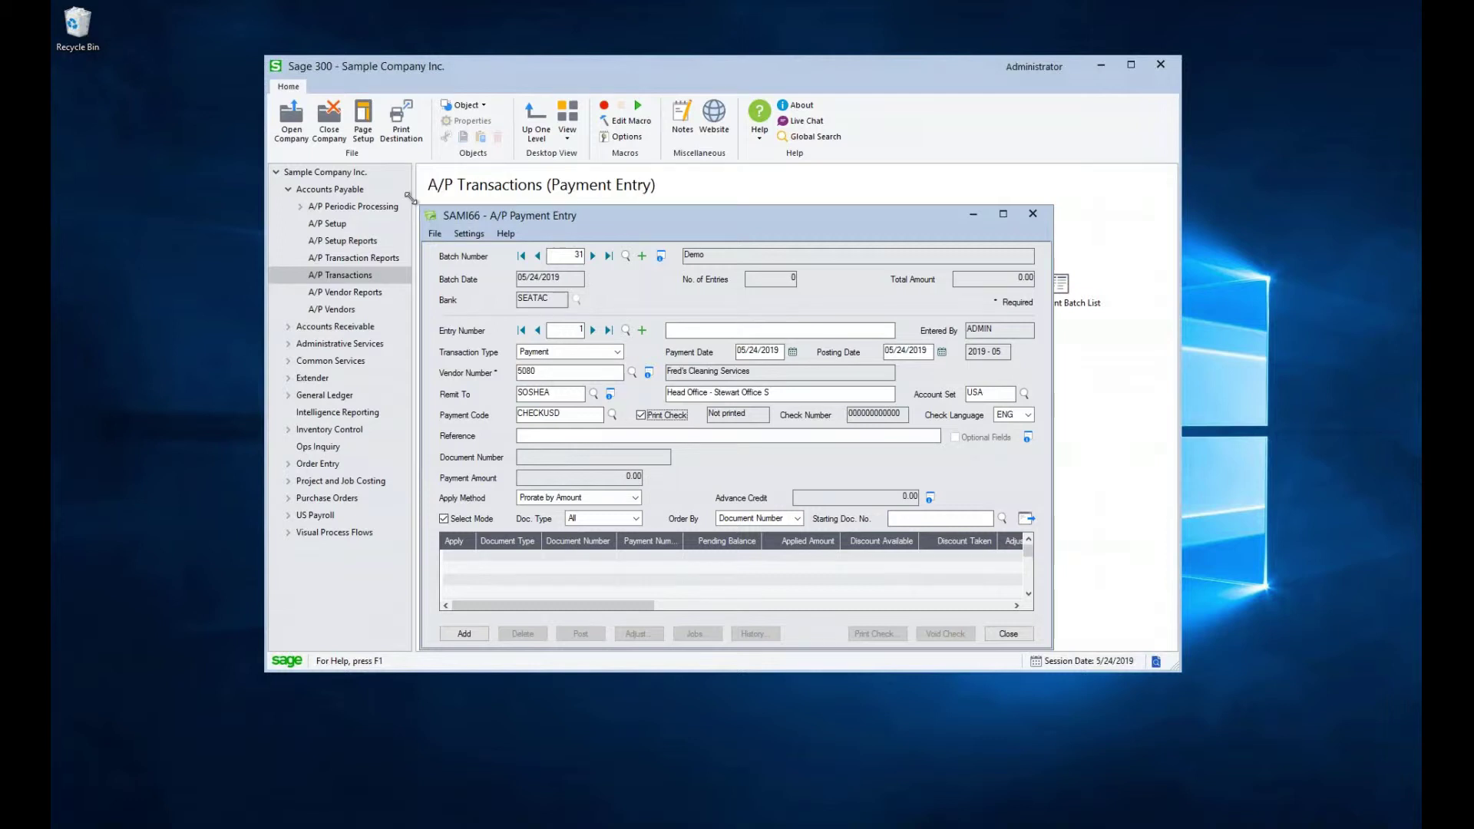
# Step: Enlarge the window and list Fred's Cleaning Services' five open documents
pyautogui.moveTo(415, 205); pyautogui.dragTo(161, 27)
pyautogui.moveTo(1054, 630); pyautogui.dragTo(1334, 623)
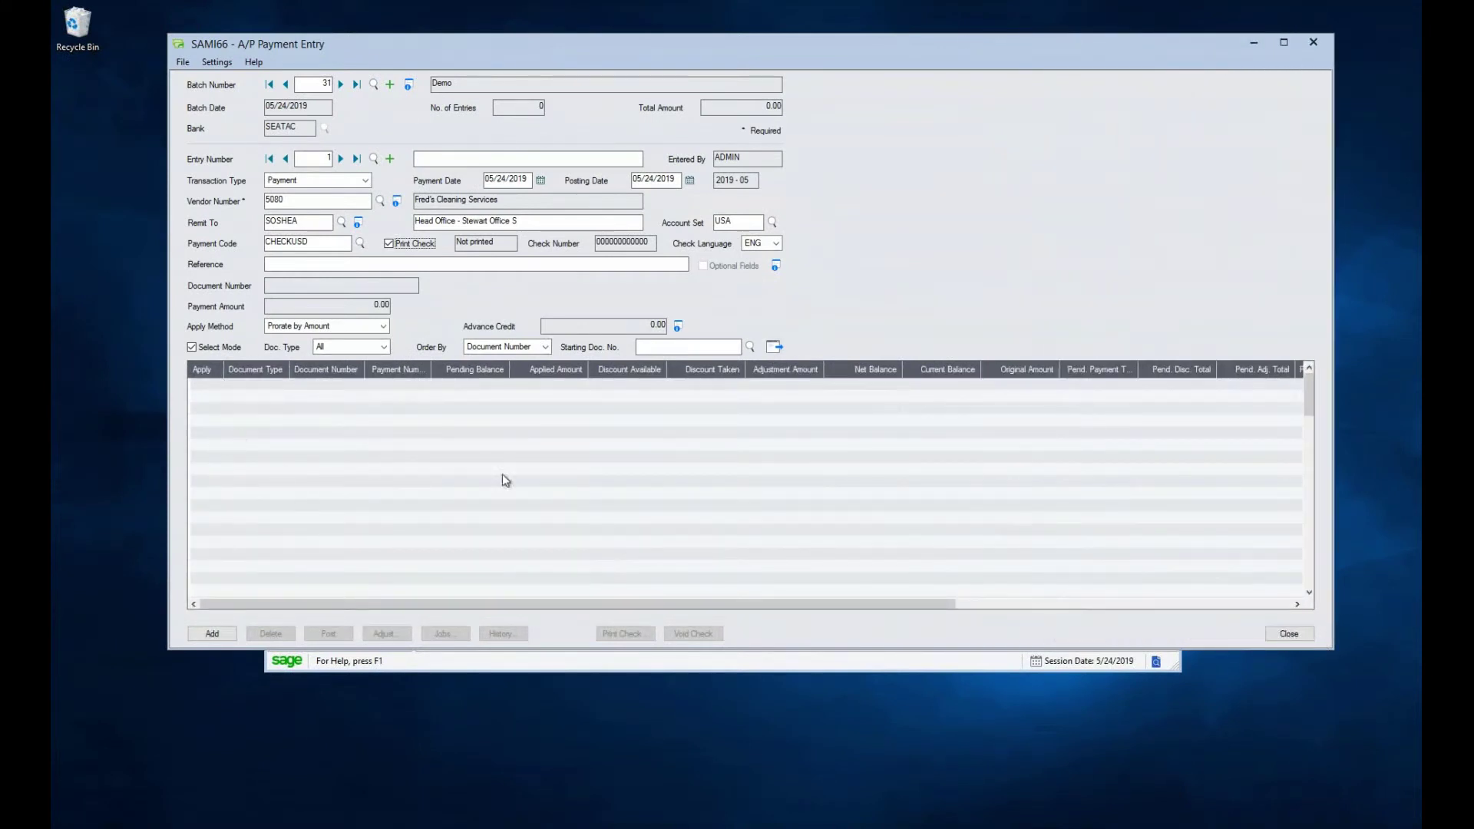
pyautogui.click(772, 347)
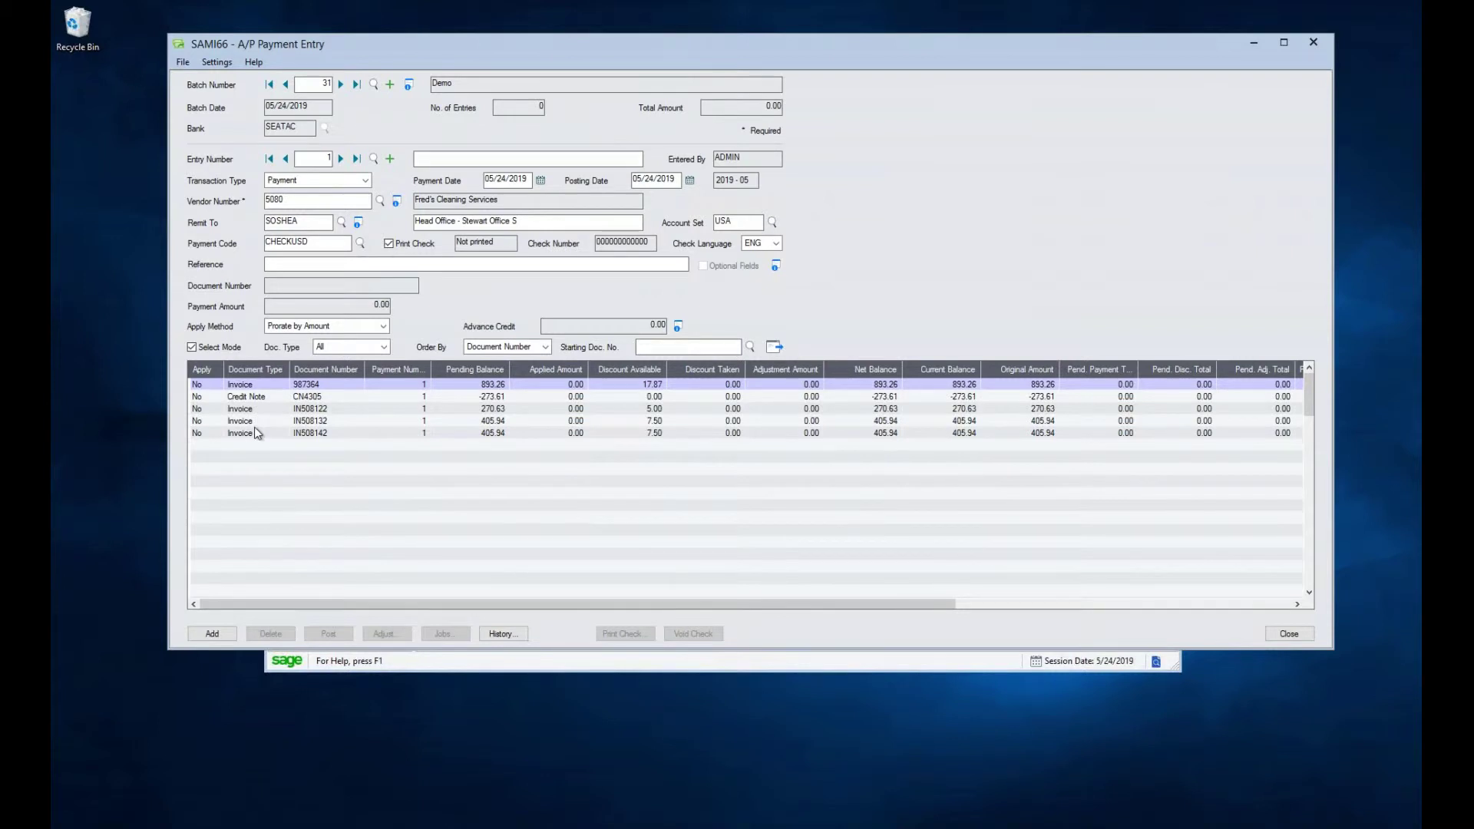
pyautogui.click(383, 347)
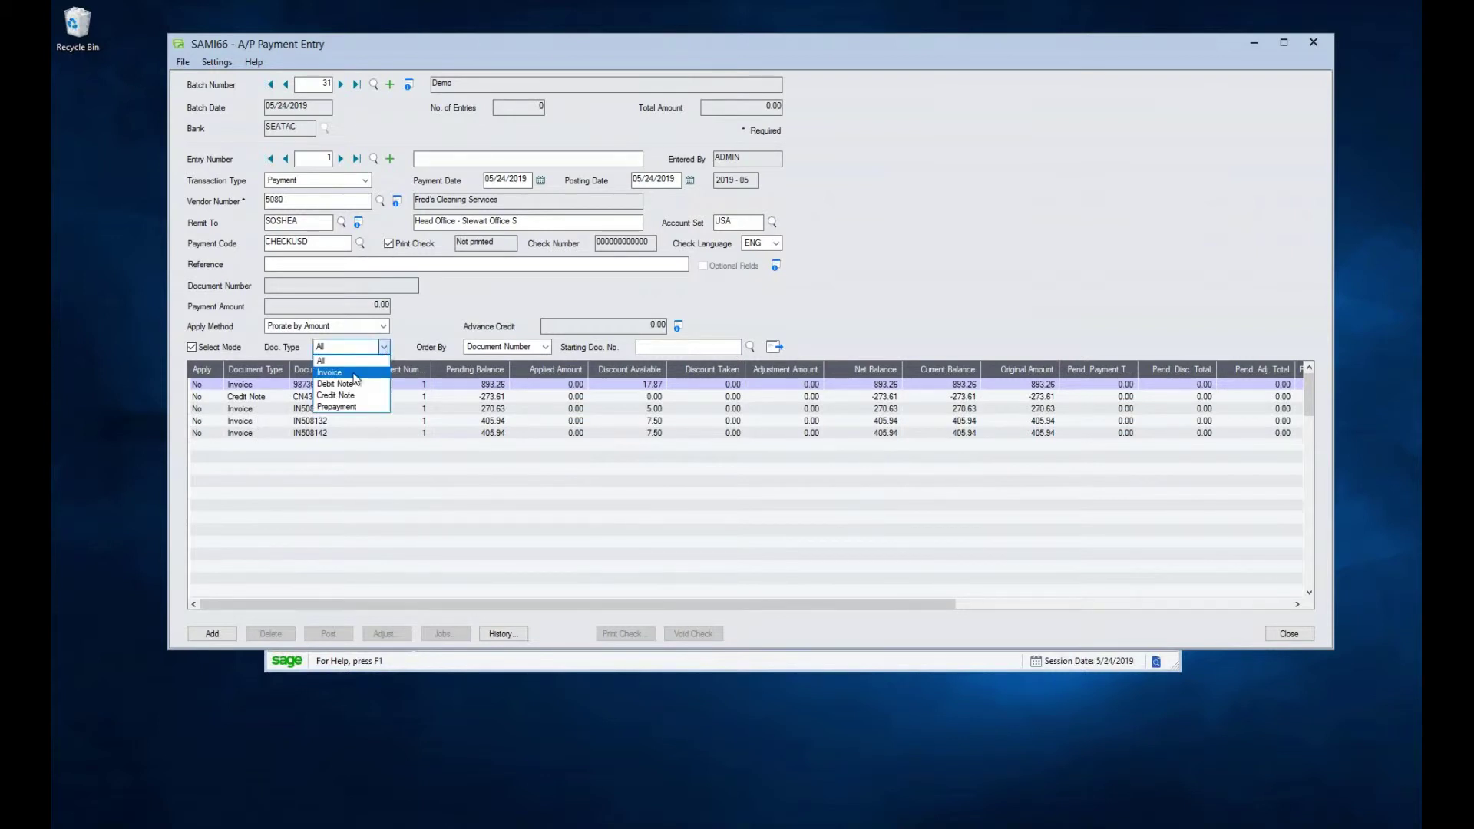
pyautogui.click(354, 373)
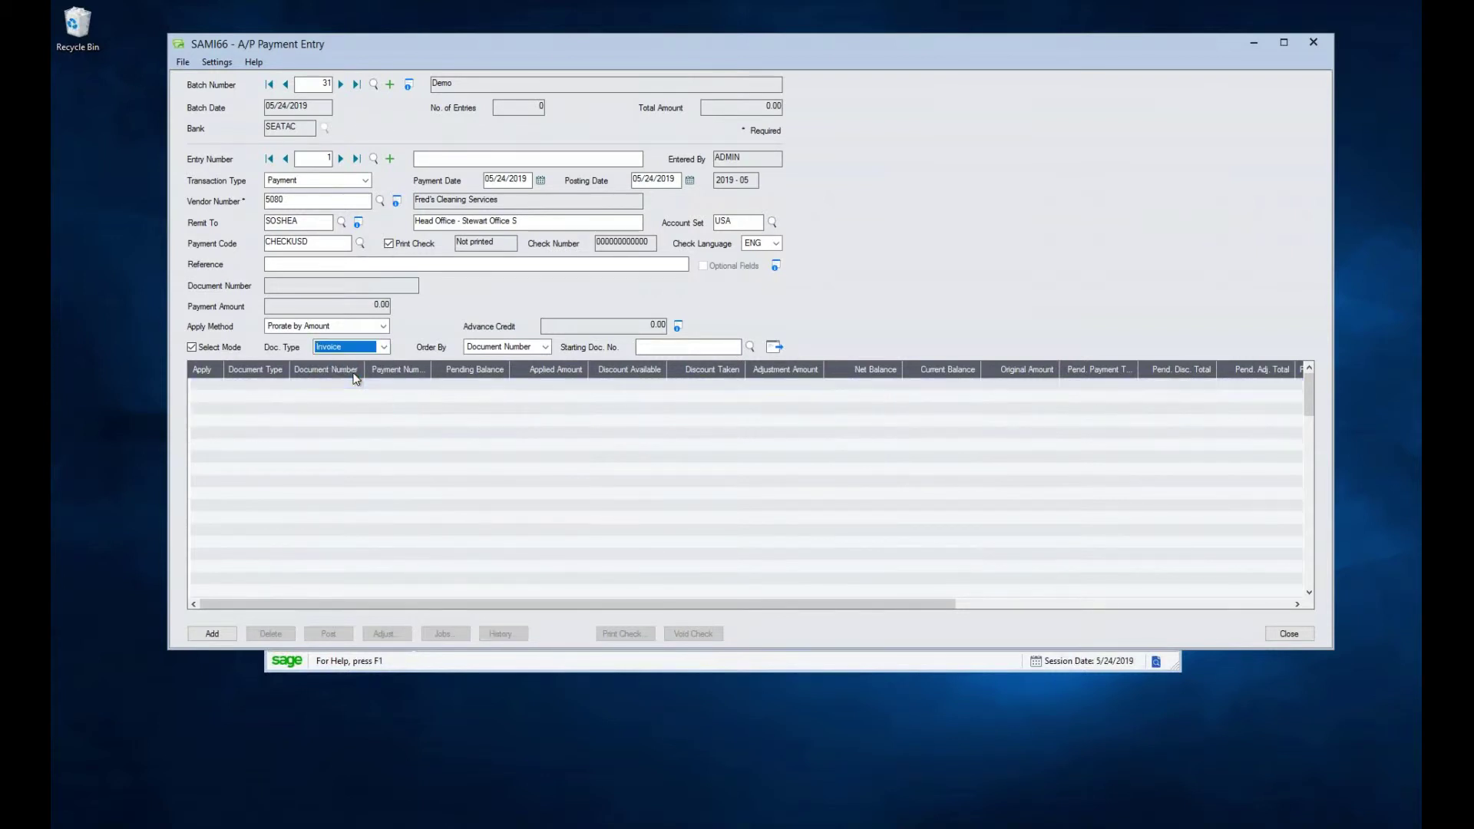
pyautogui.click(773, 349)
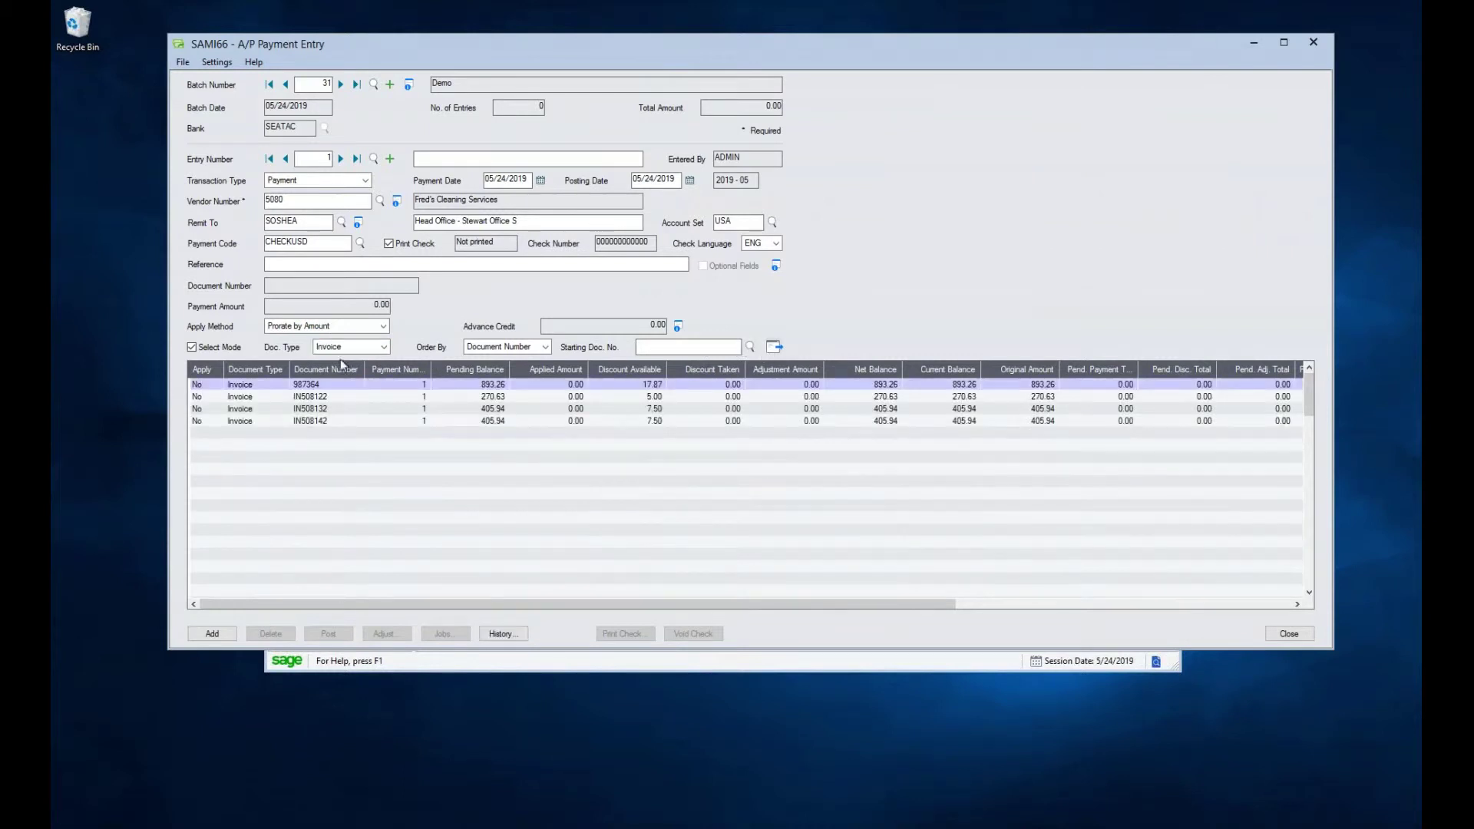
pyautogui.click(383, 347)
pyautogui.click(345, 398)
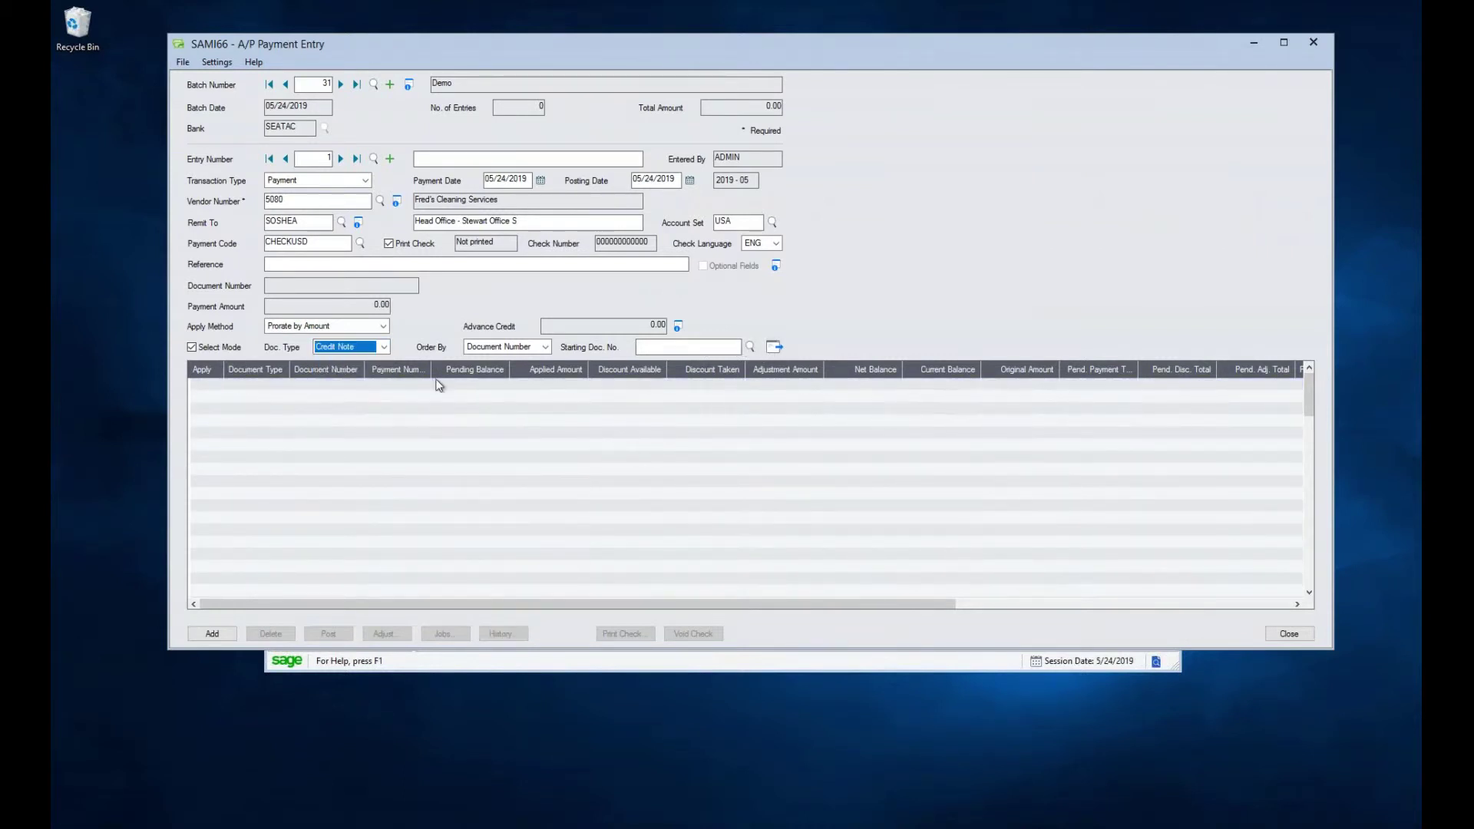
pyautogui.click(774, 347)
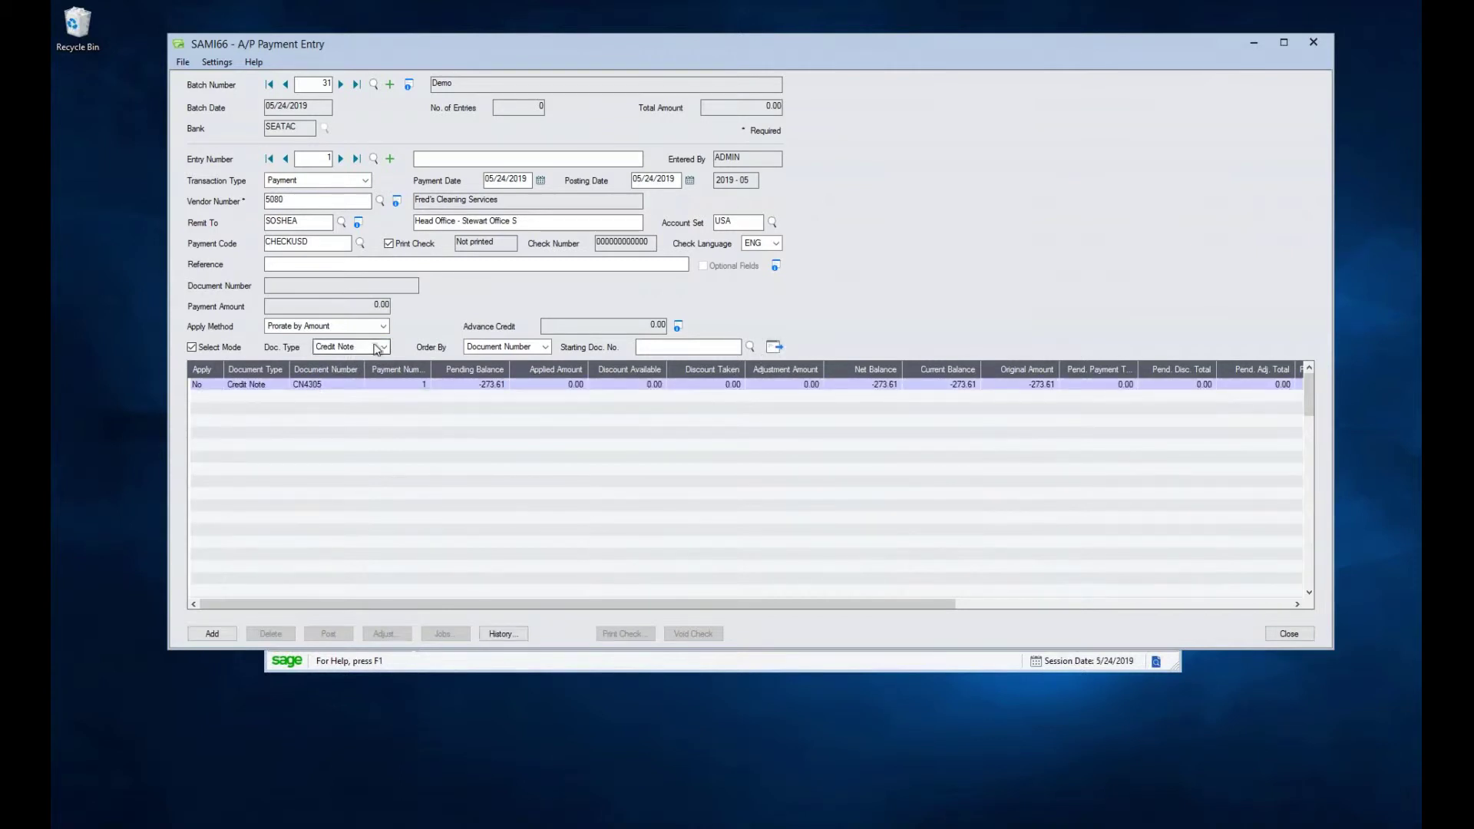
pyautogui.click(383, 347)
pyautogui.click(352, 361)
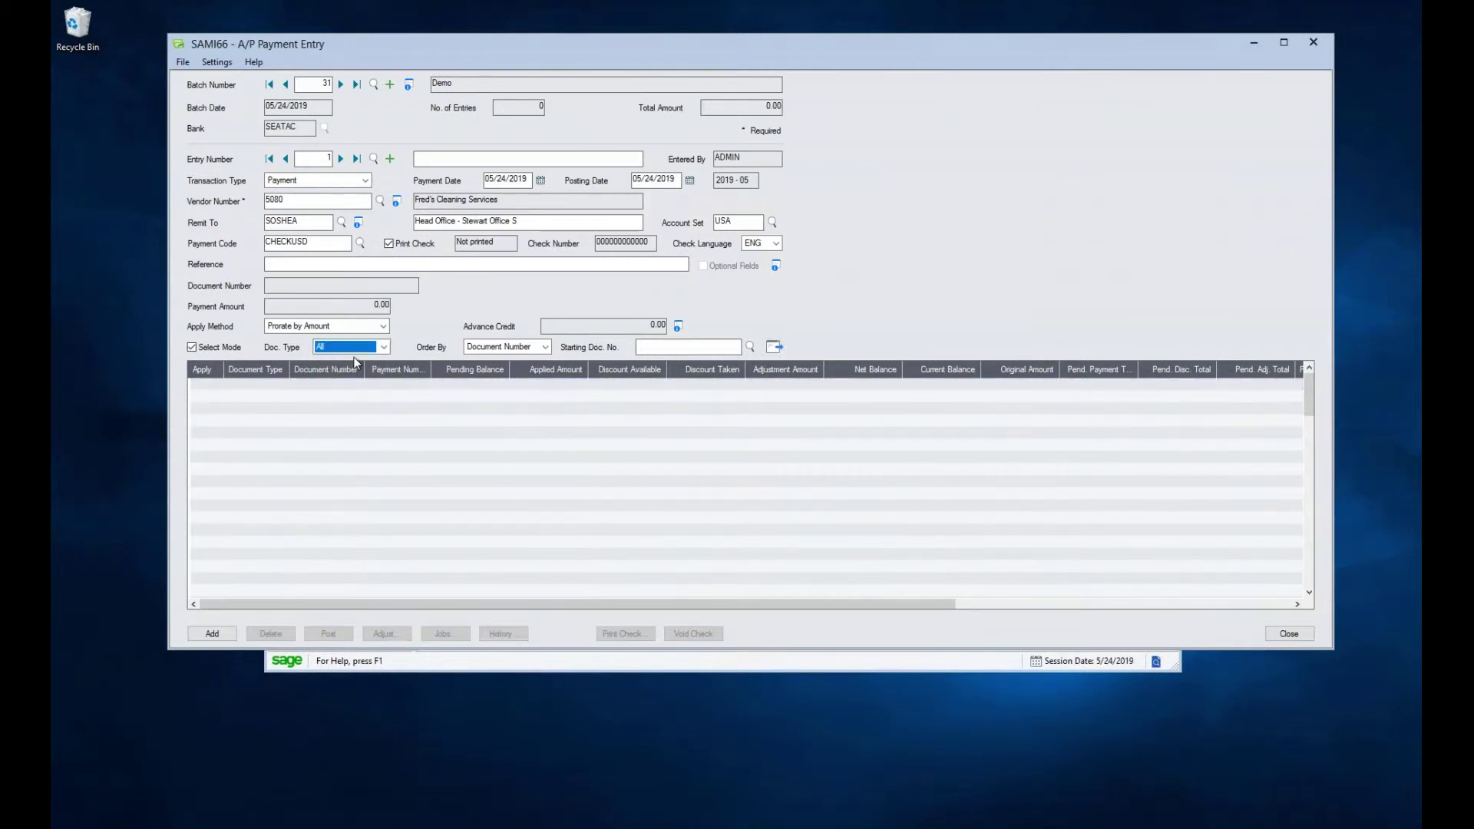
pyautogui.click(774, 347)
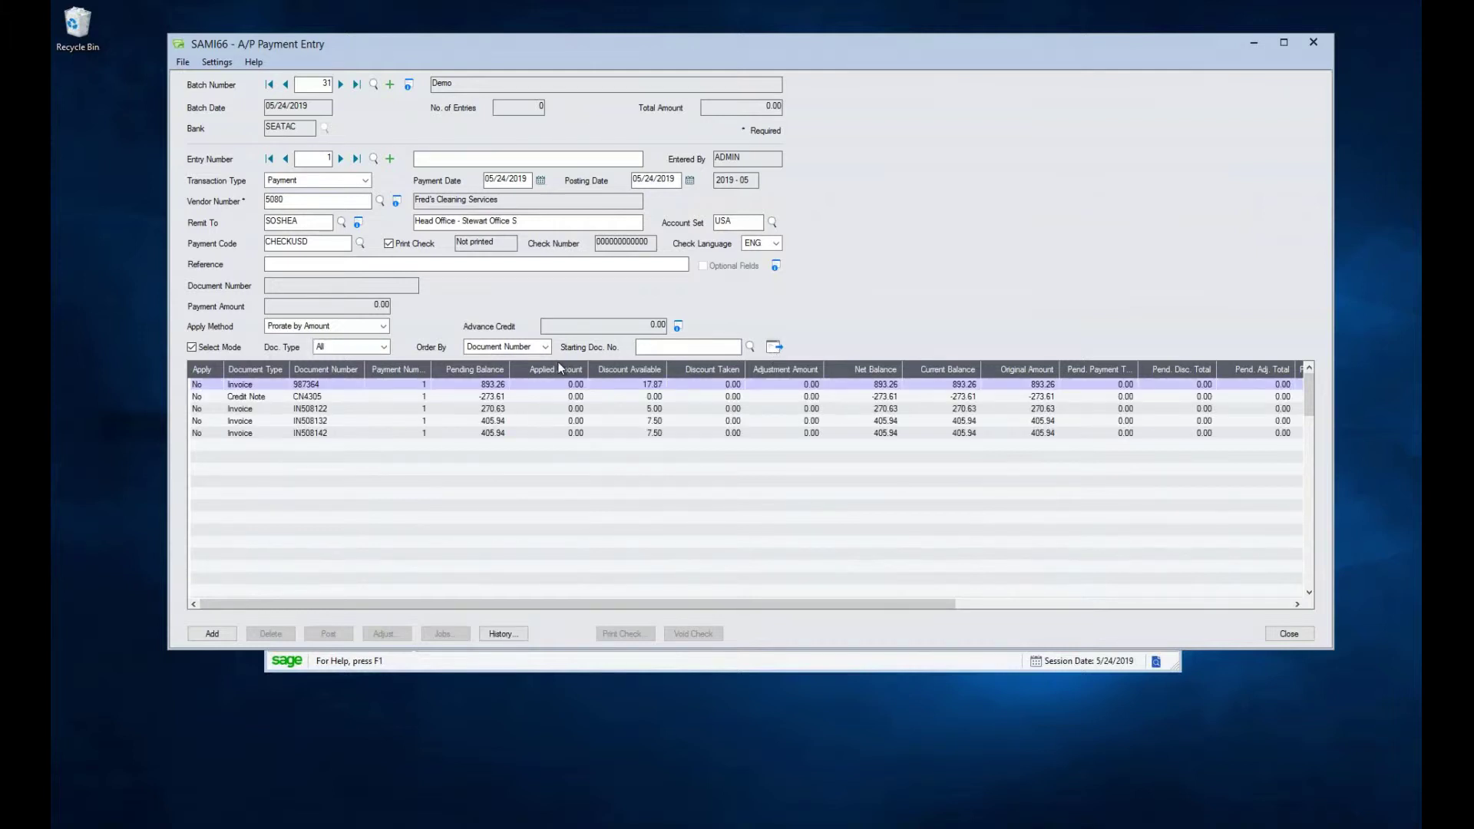
# Step: Reorder the open documents by Document Date so CN4305 appears first
pyautogui.click(509, 350)
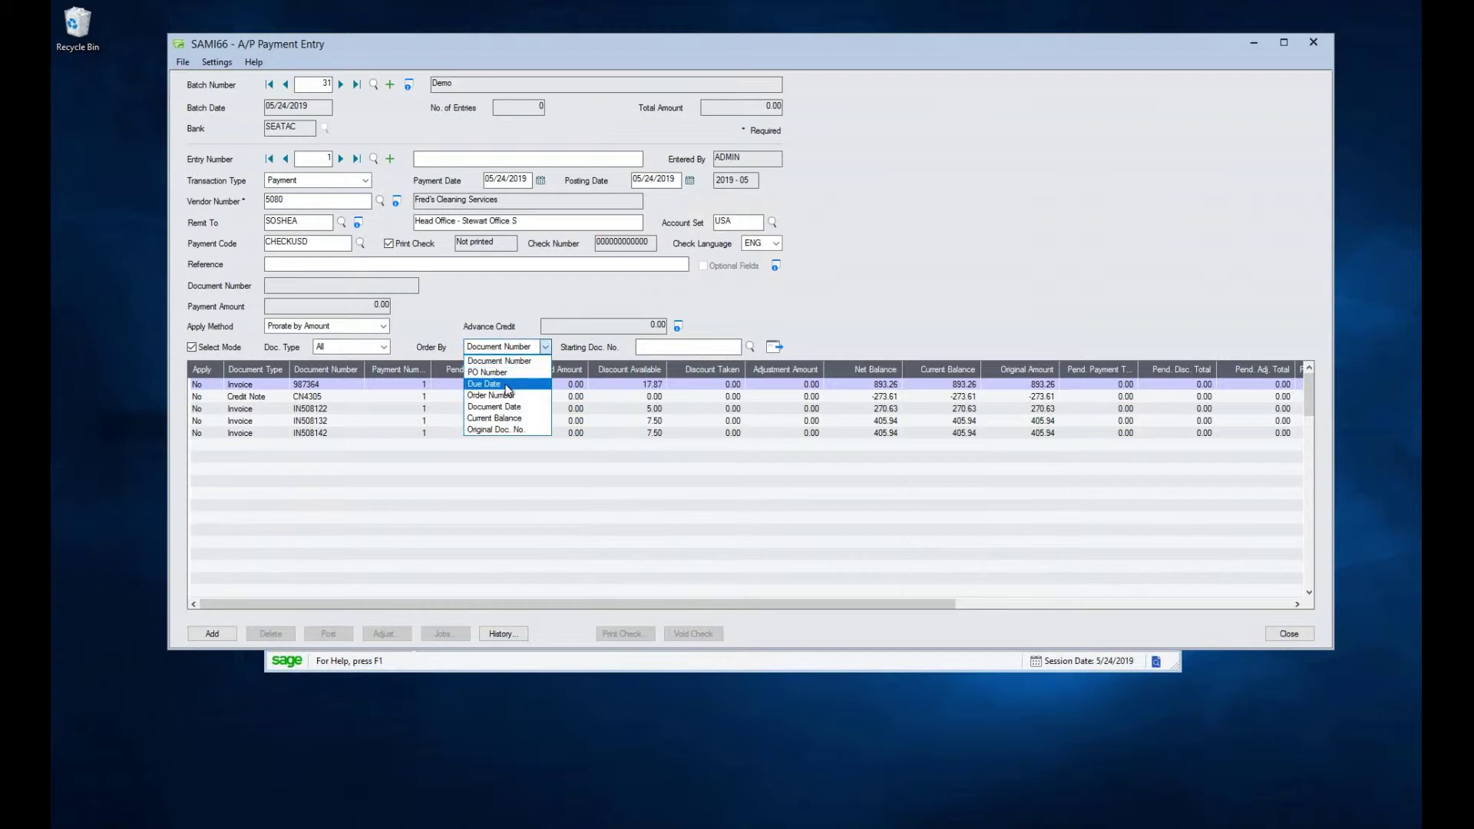
pyautogui.click(510, 408)
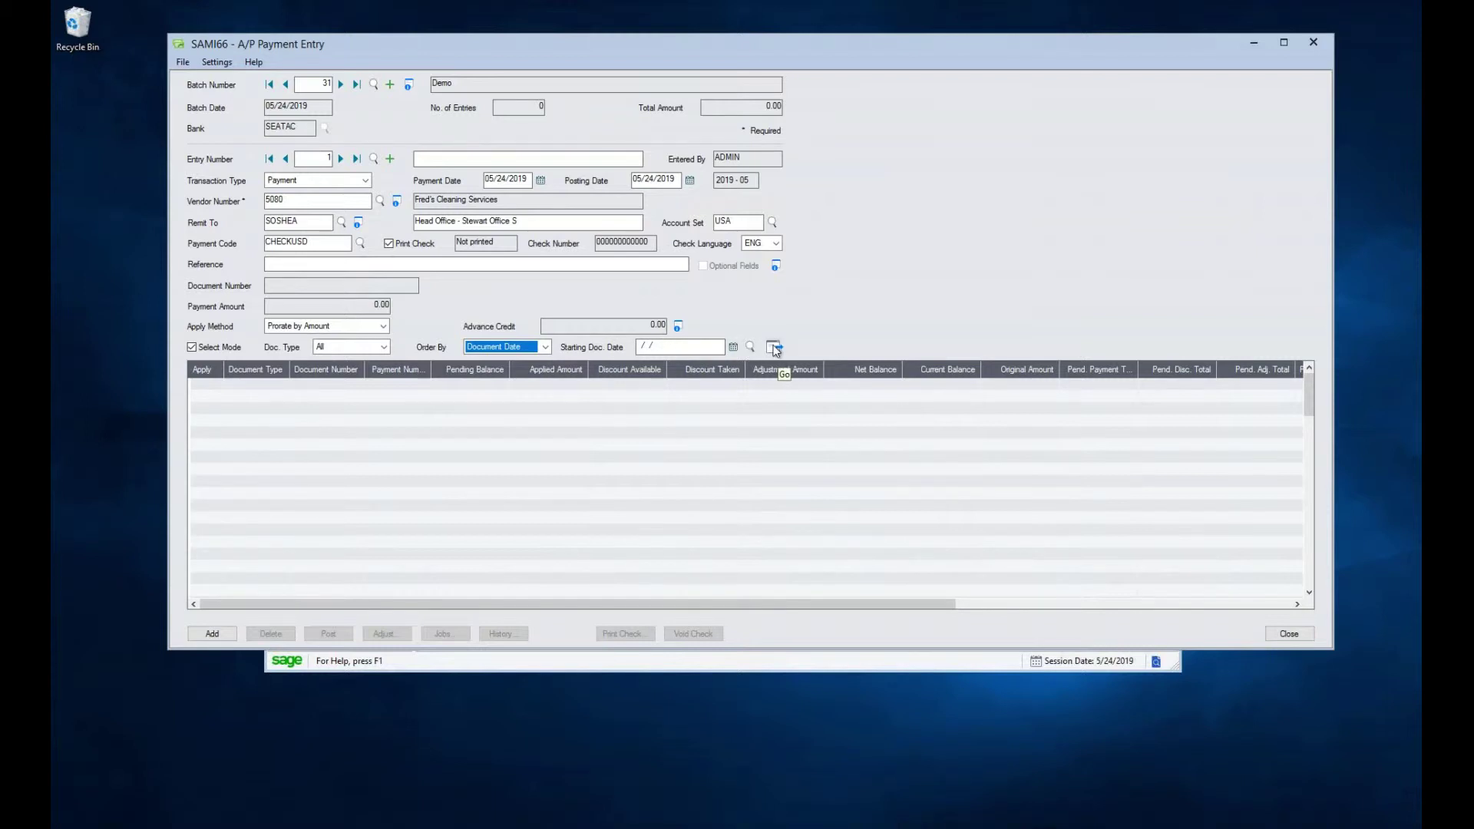
pyautogui.click(777, 352)
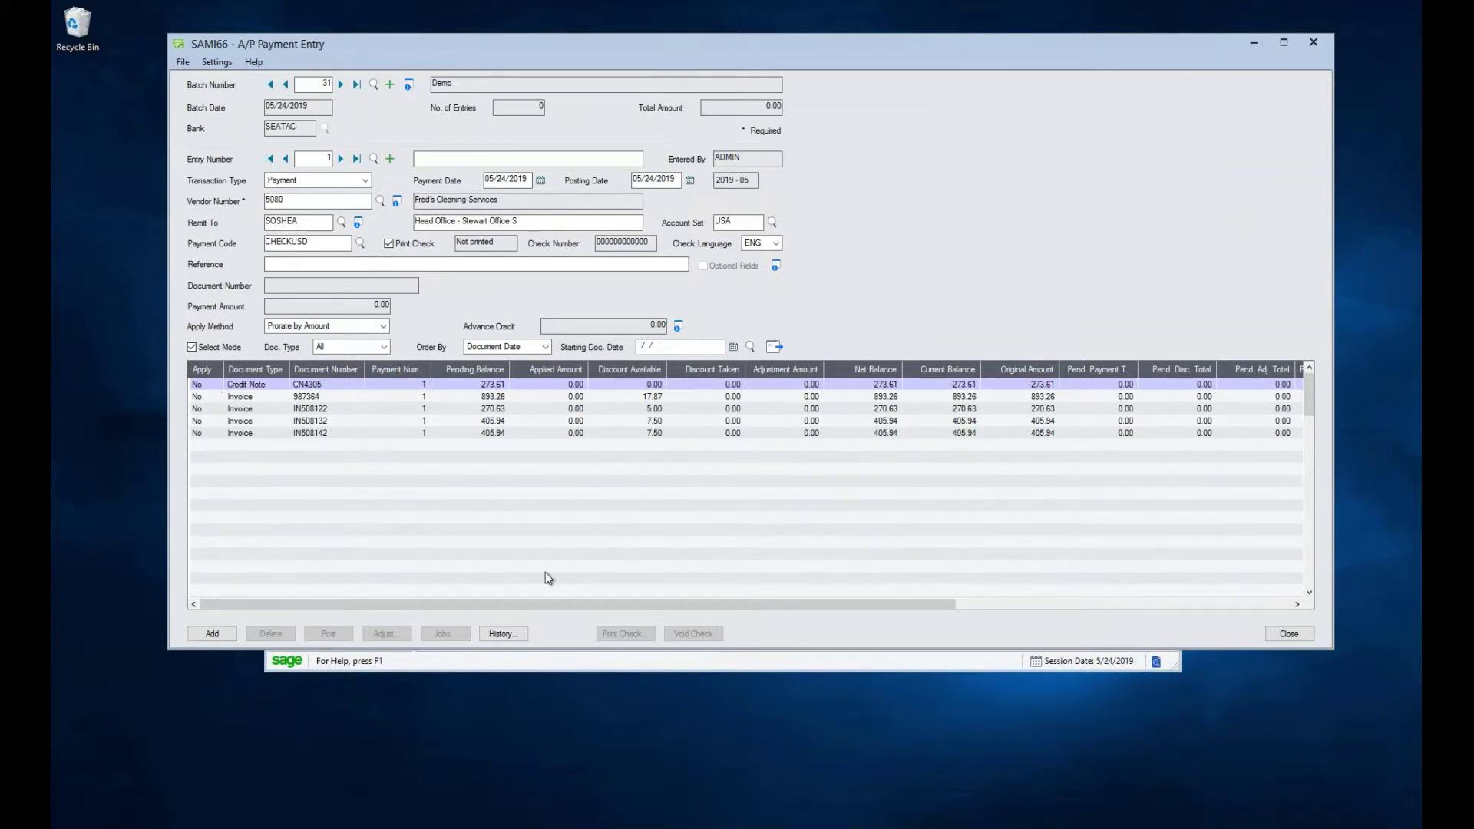
pyautogui.moveTo(594, 605); pyautogui.dragTo(932, 573)
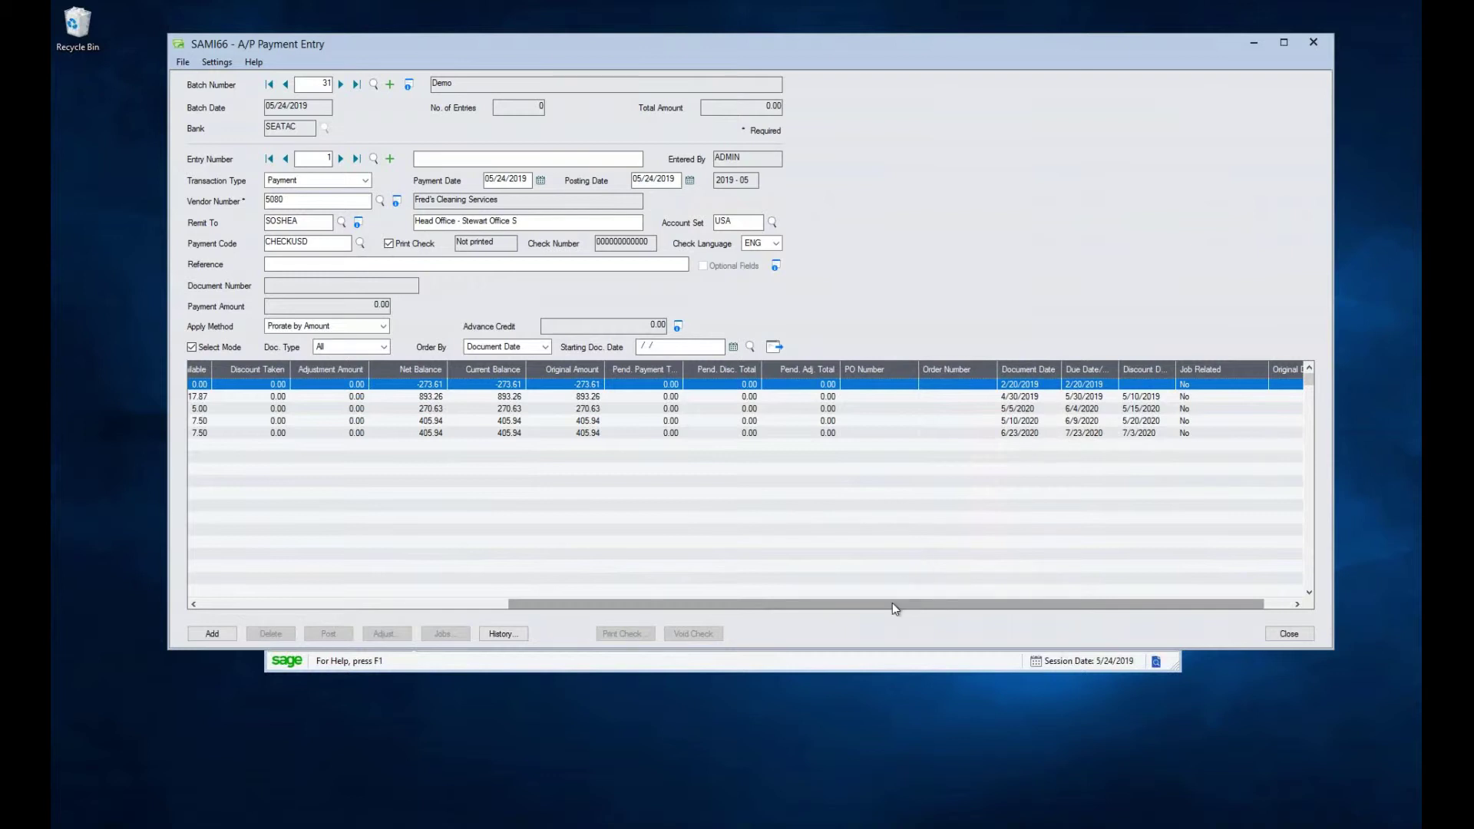
# Step: Apply credit note CN4305 and invoice 987364 to the payment
pyautogui.moveTo(892, 602); pyautogui.dragTo(522, 603)
pyautogui.click(205, 384)
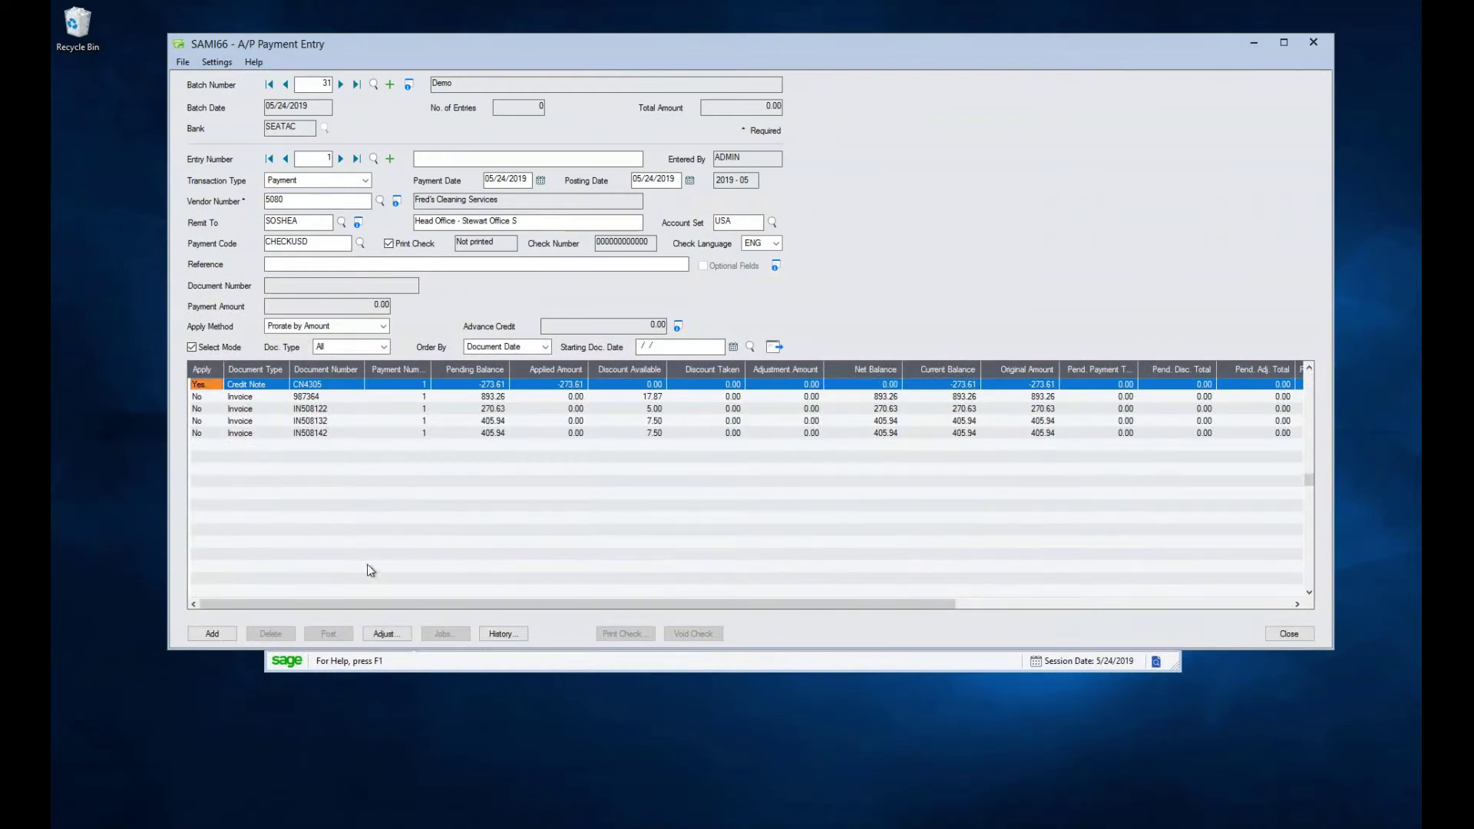
pyautogui.moveTo(379, 607); pyautogui.dragTo(891, 605)
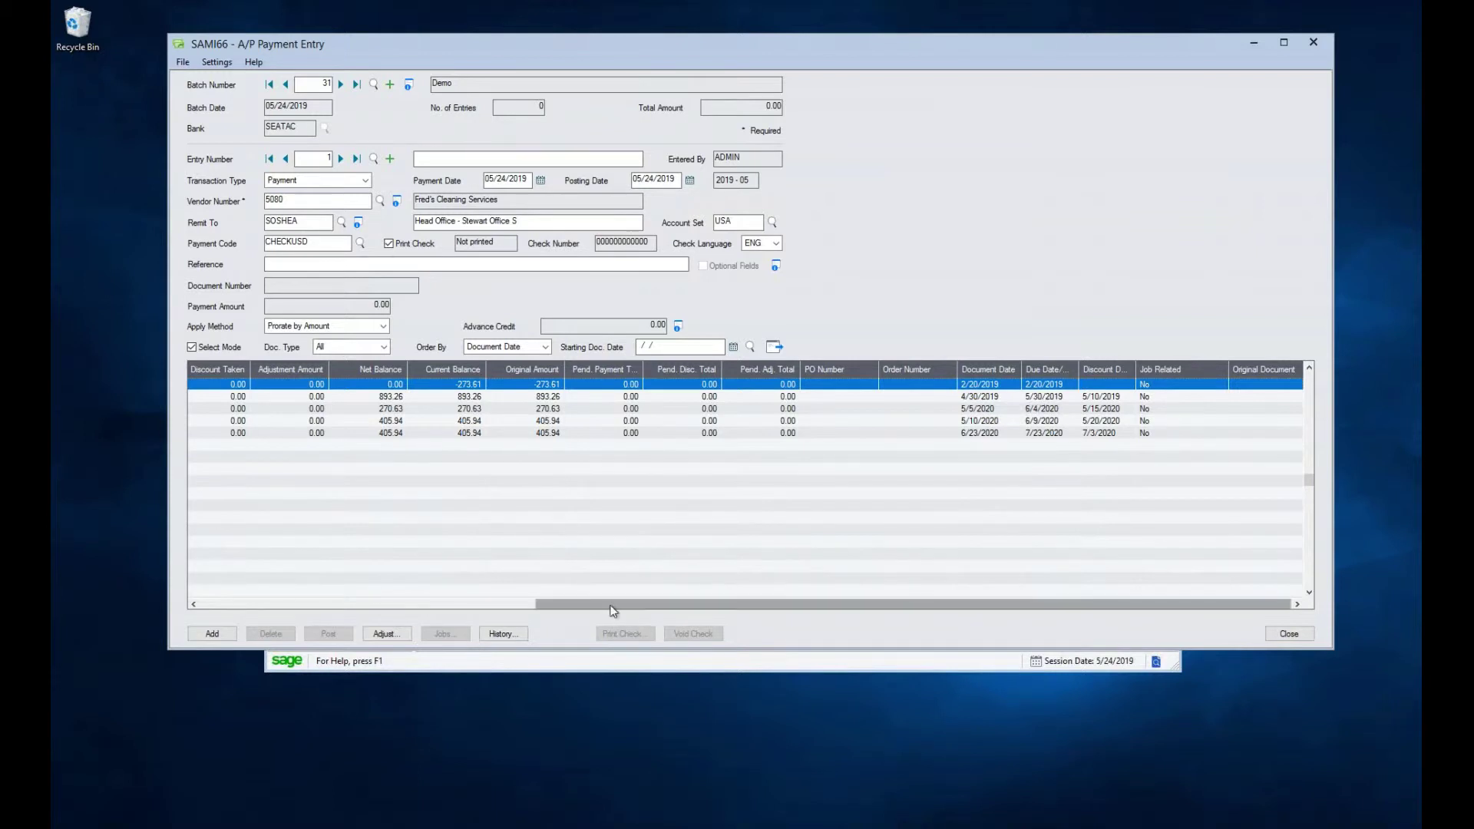
pyautogui.moveTo(553, 605); pyautogui.dragTo(178, 602)
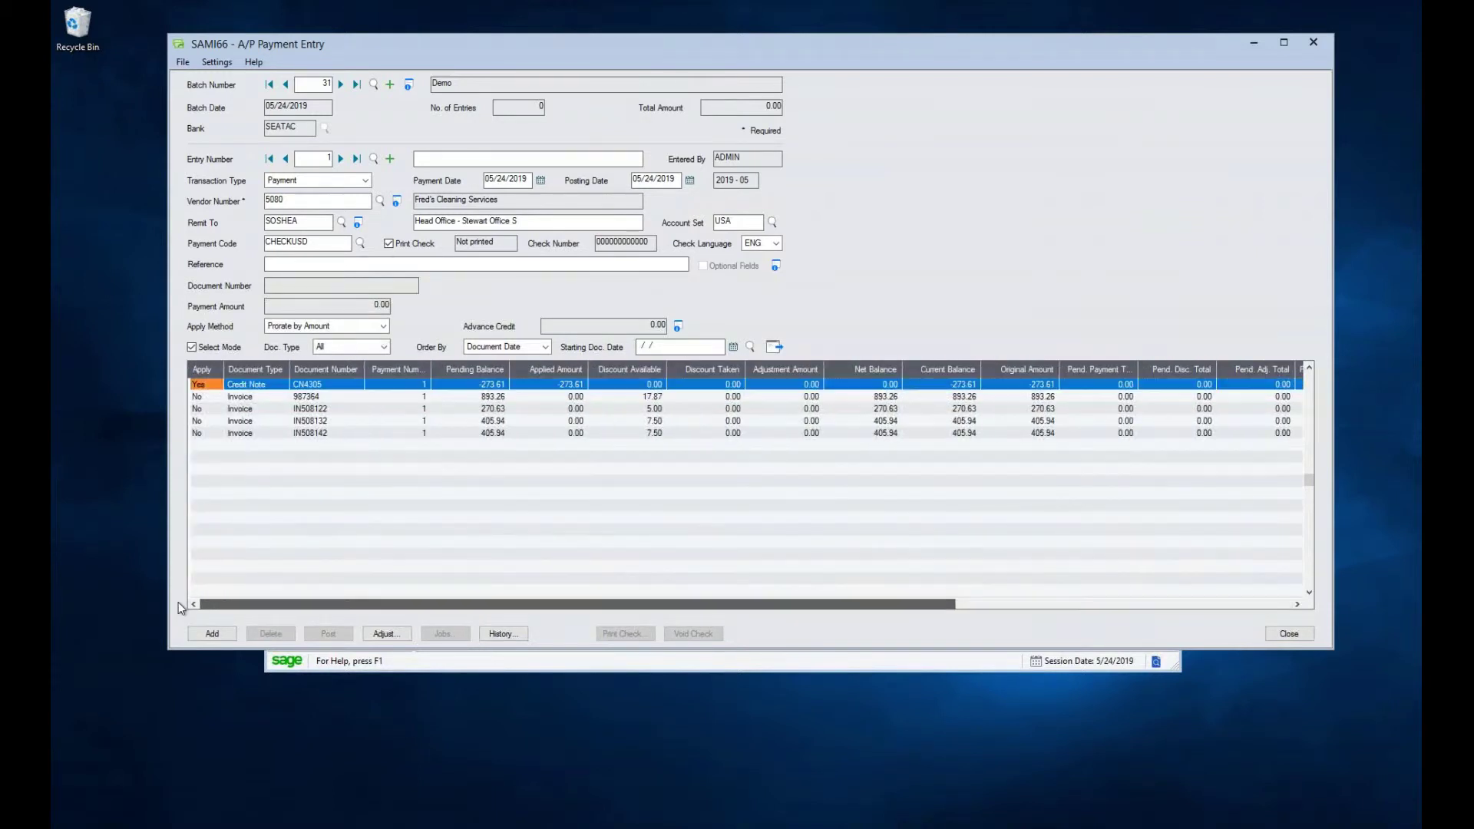
pyautogui.doubleClick(205, 386)
pyautogui.doubleClick(205, 388)
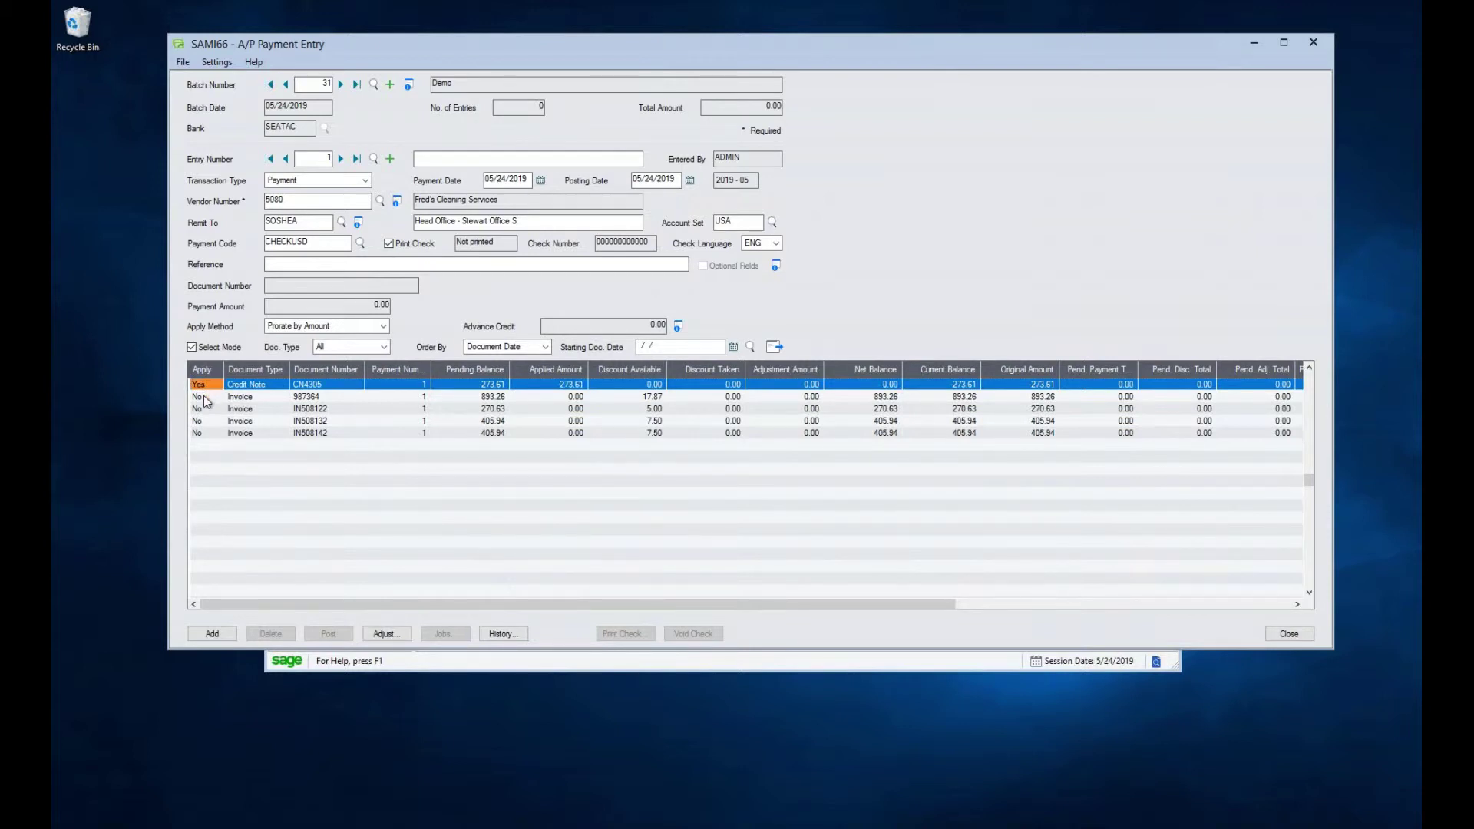
pyautogui.doubleClick(204, 396)
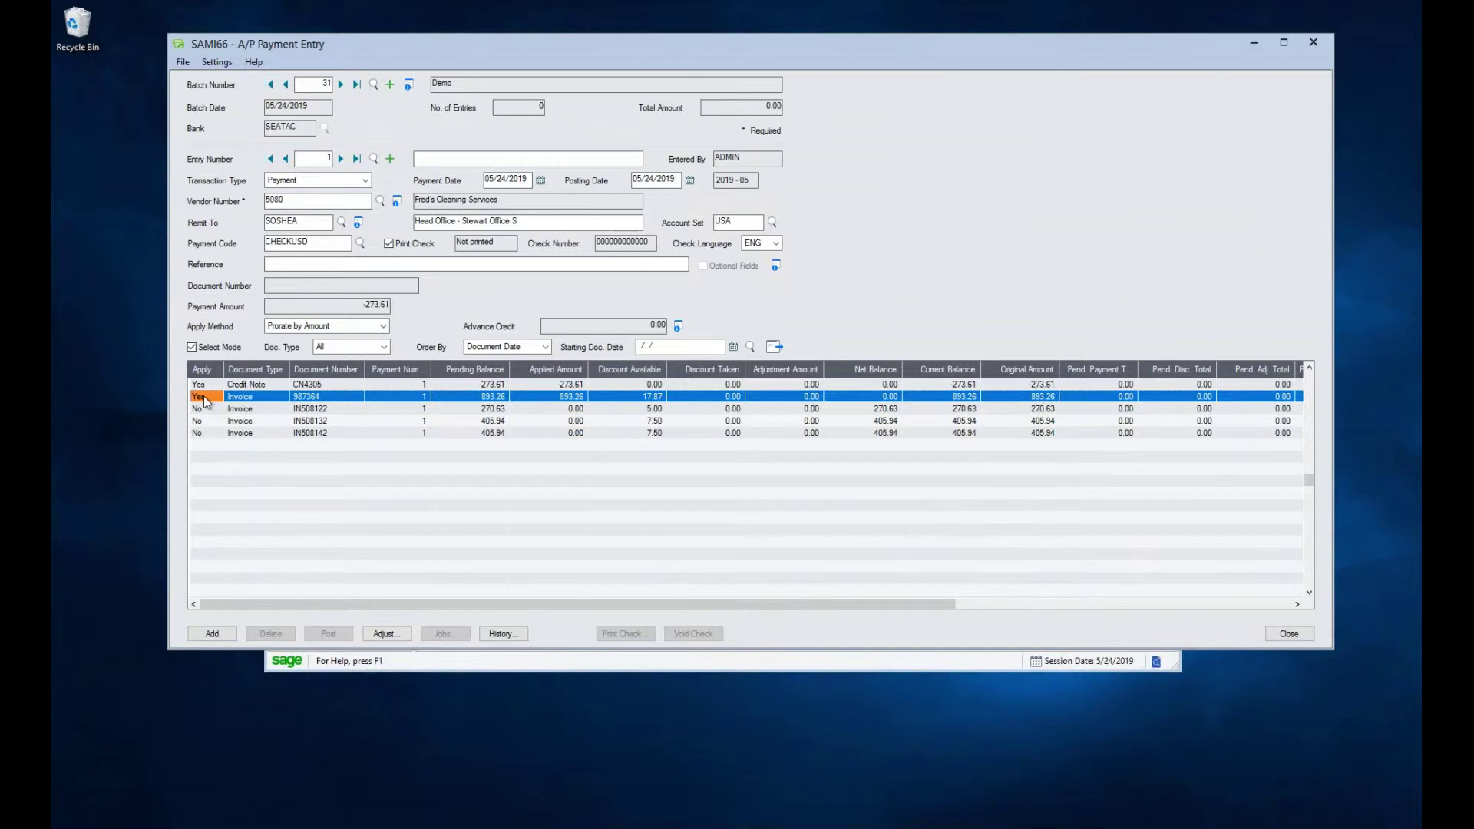
# Step: Toggle invoices IN508122 and IN508132 on and back off, keeping the 619.65 payment
pyautogui.press('Down')
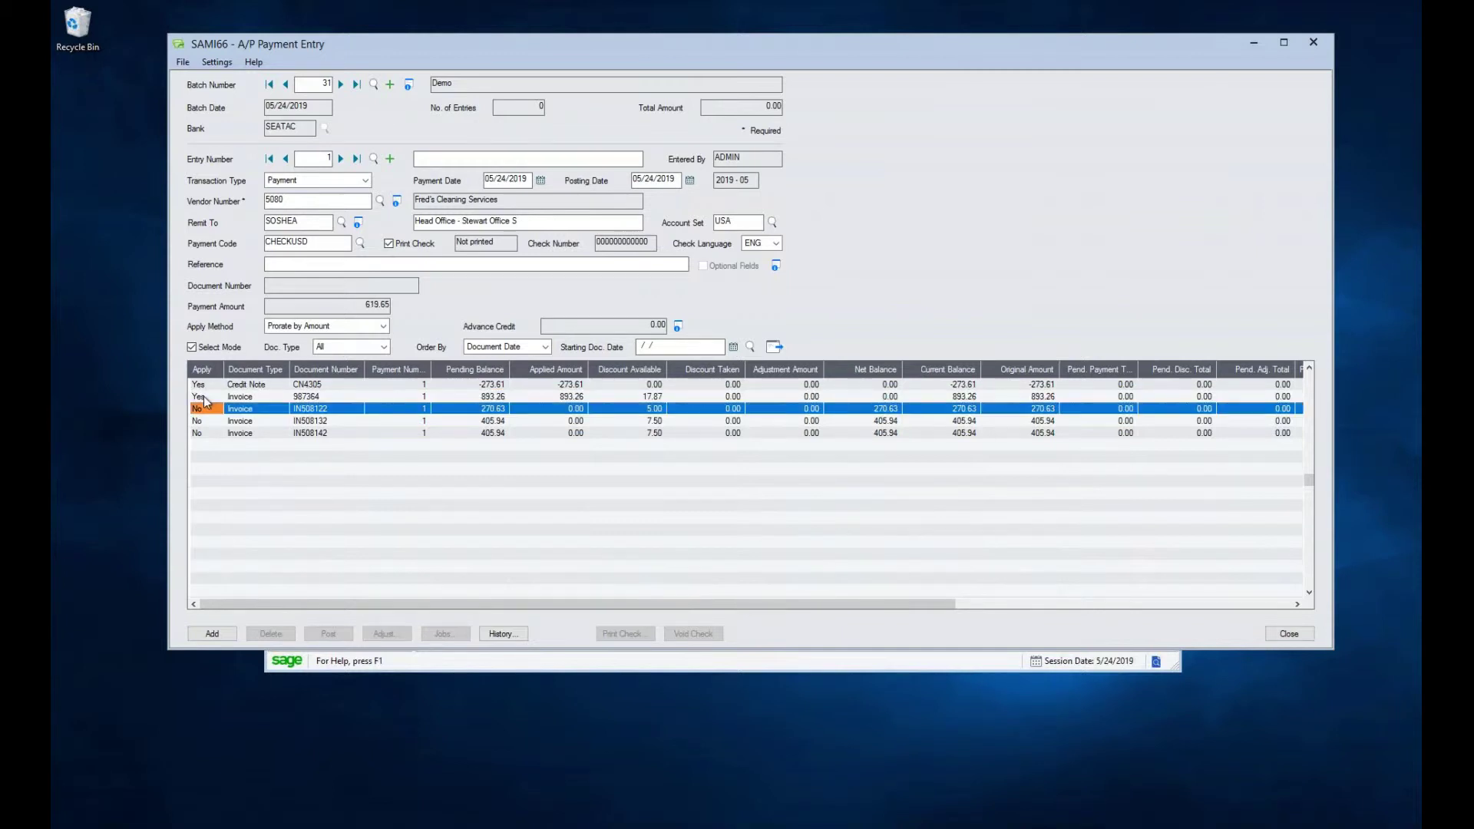
pyautogui.press('space')
pyautogui.press('Down')
pyautogui.press('space')
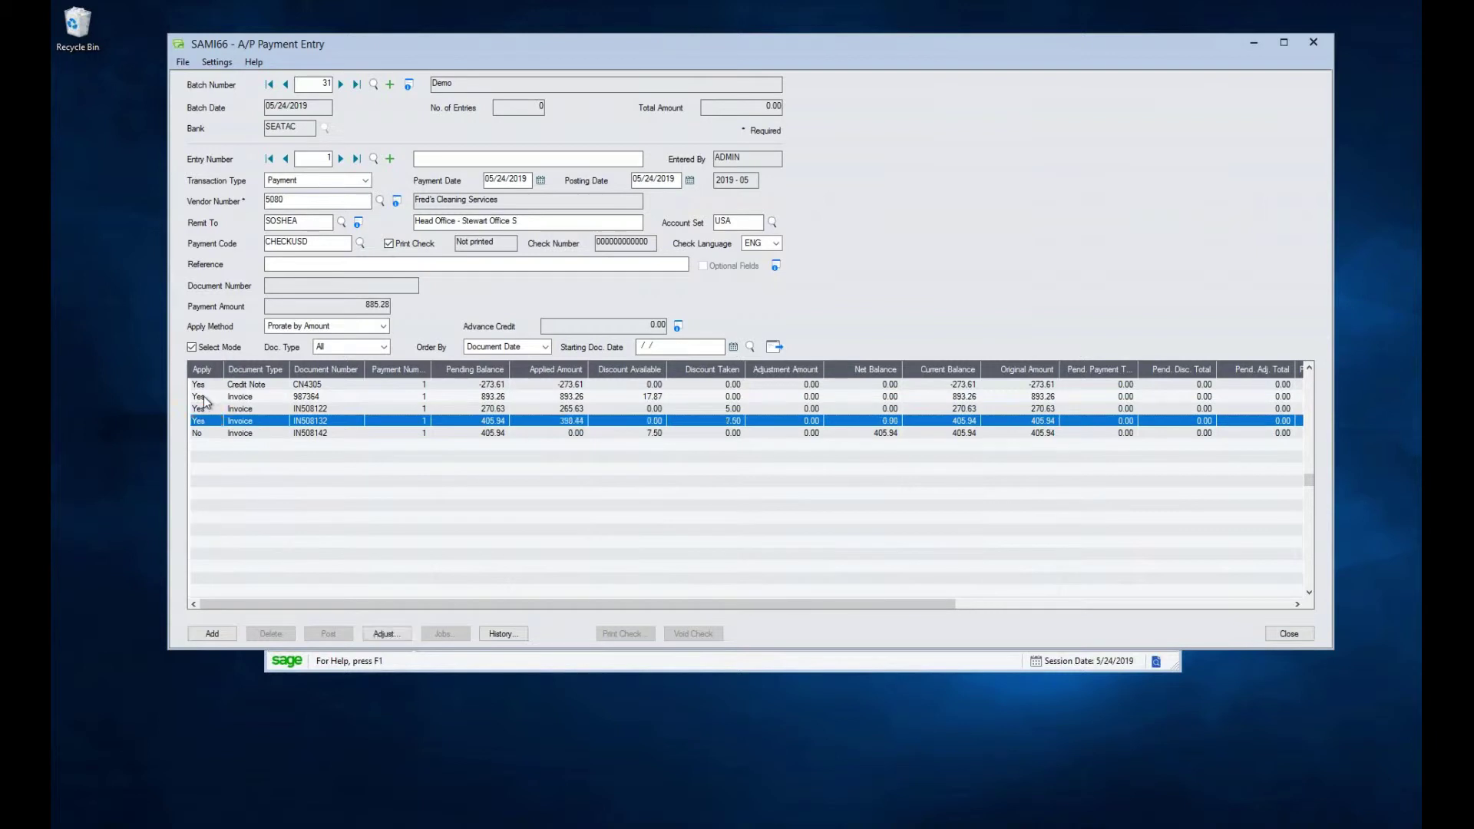
pyautogui.press('space')
pyautogui.press('Up')
pyautogui.press('space')
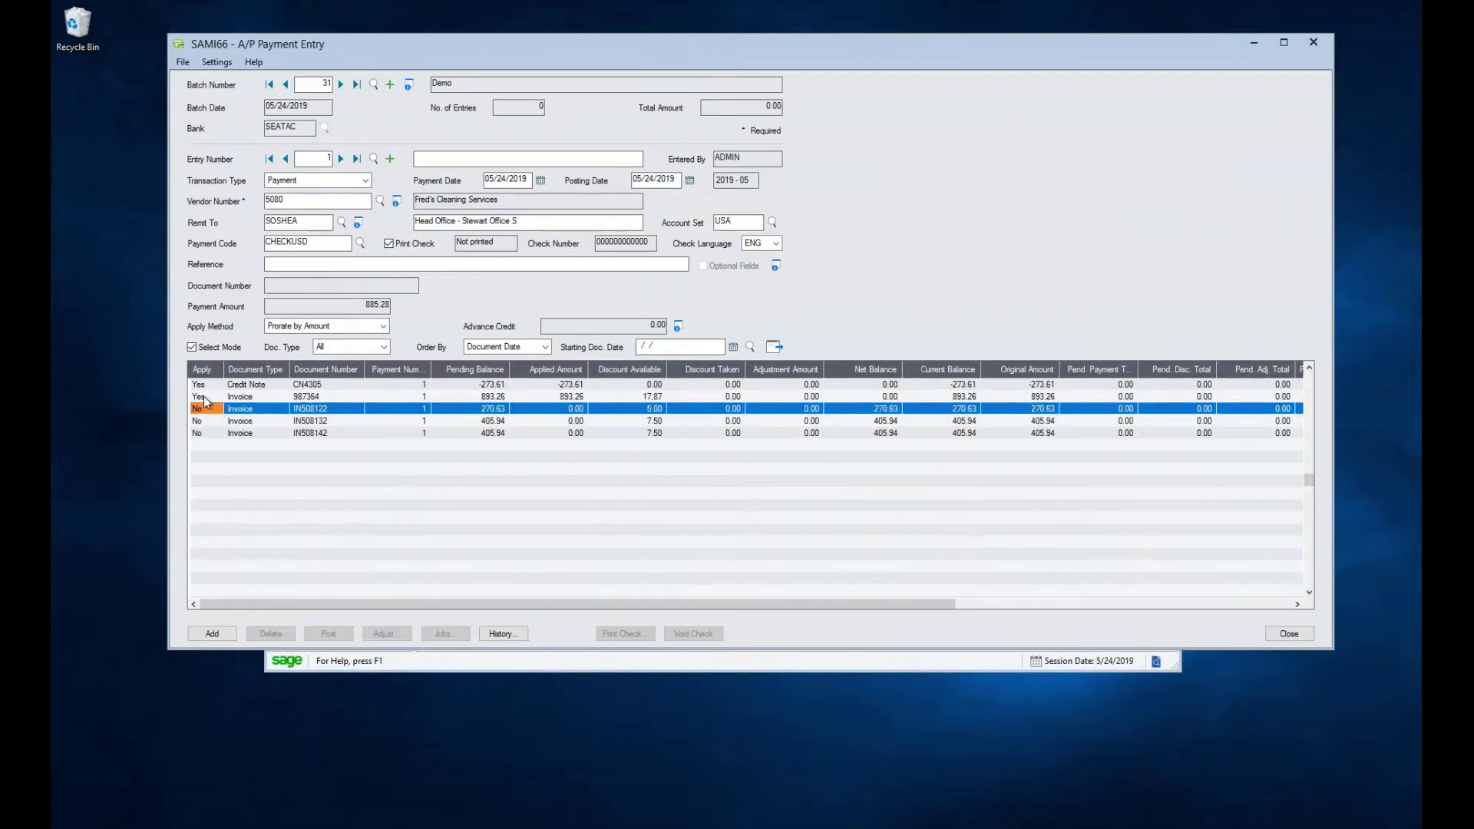
pyautogui.press('Up')
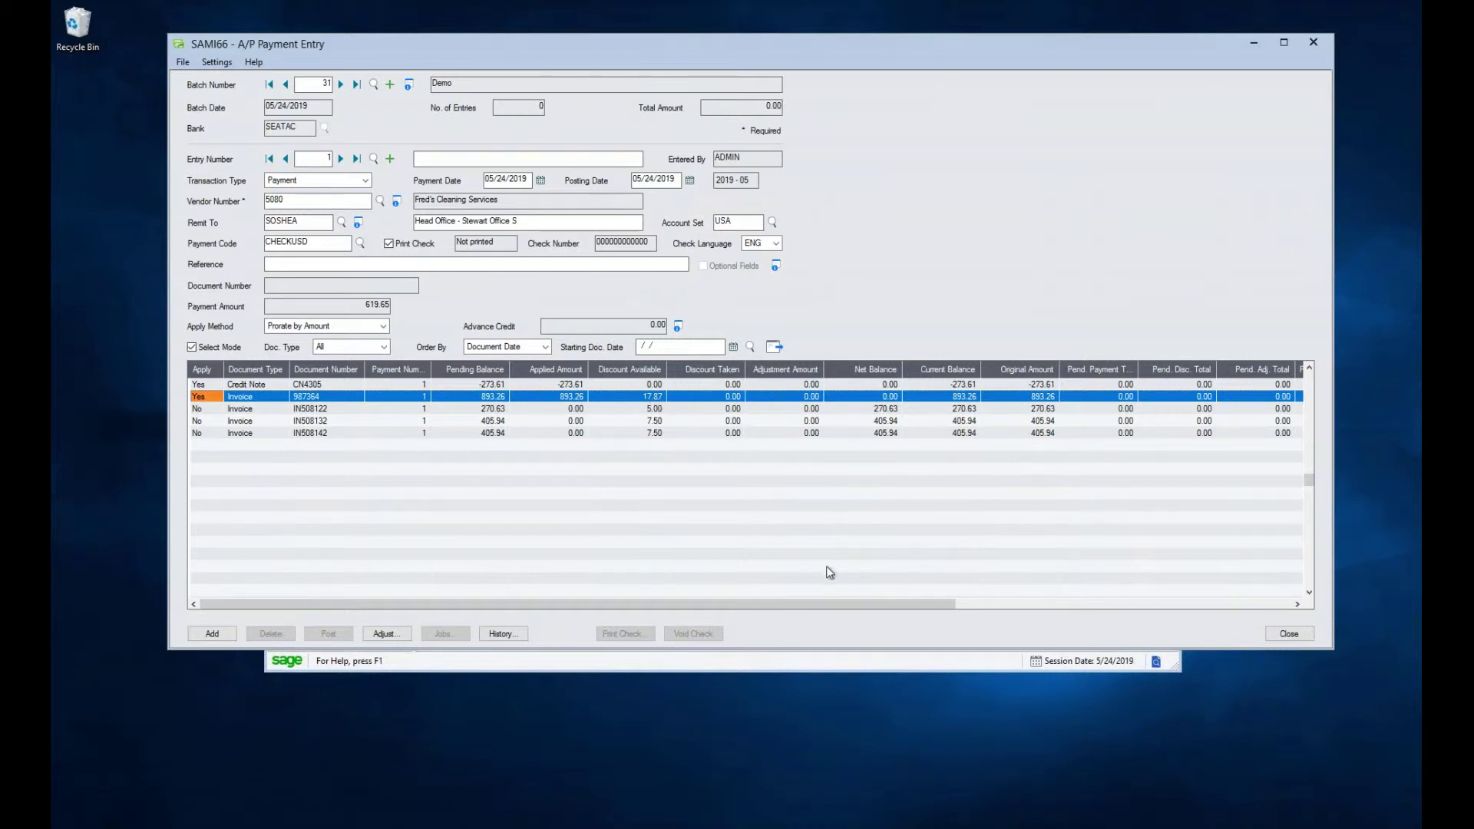
pyautogui.moveTo(820, 605); pyautogui.dragTo(1238, 367)
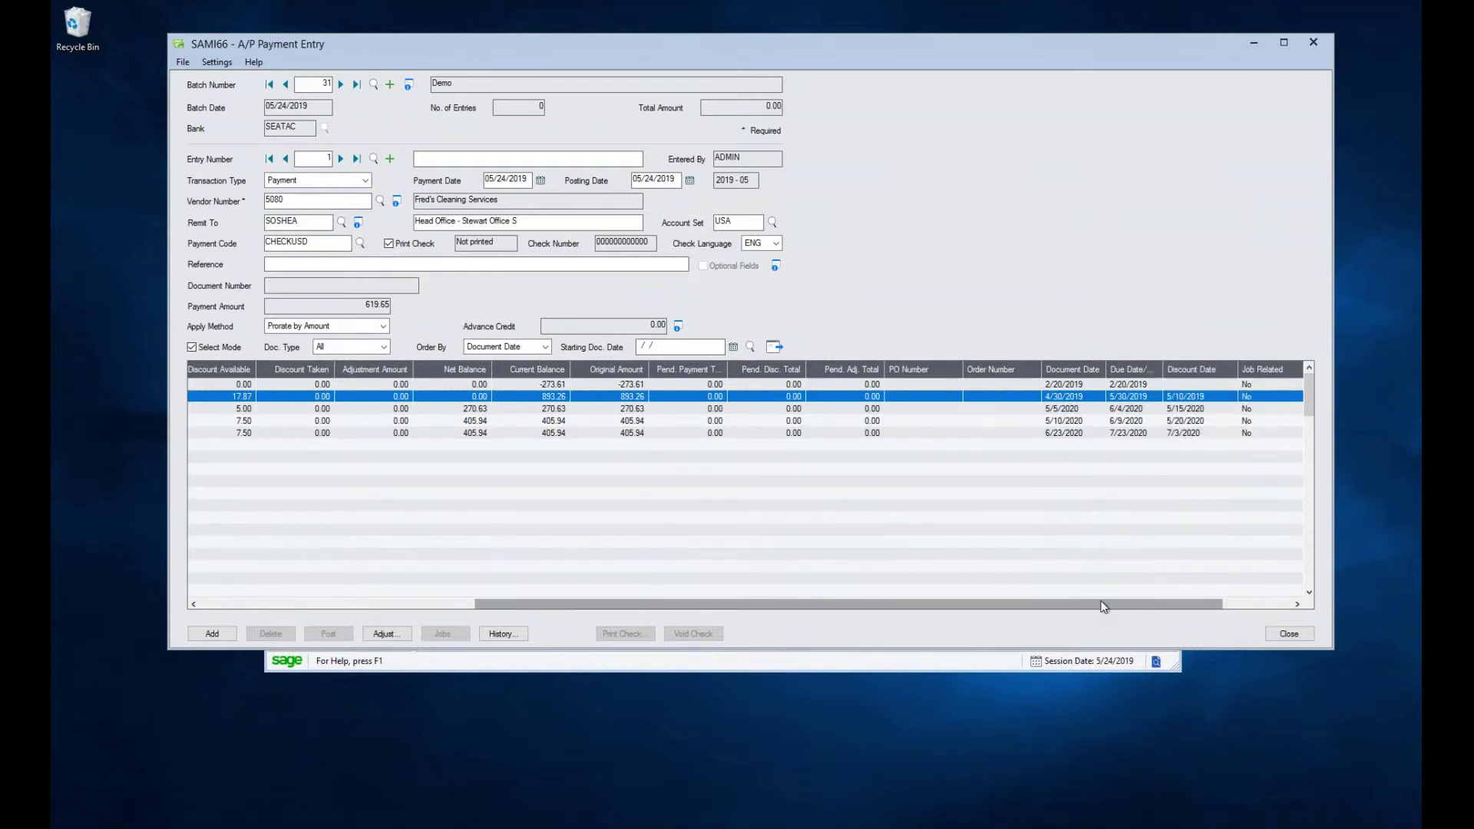
pyautogui.moveTo(1105, 604); pyautogui.dragTo(764, 611)
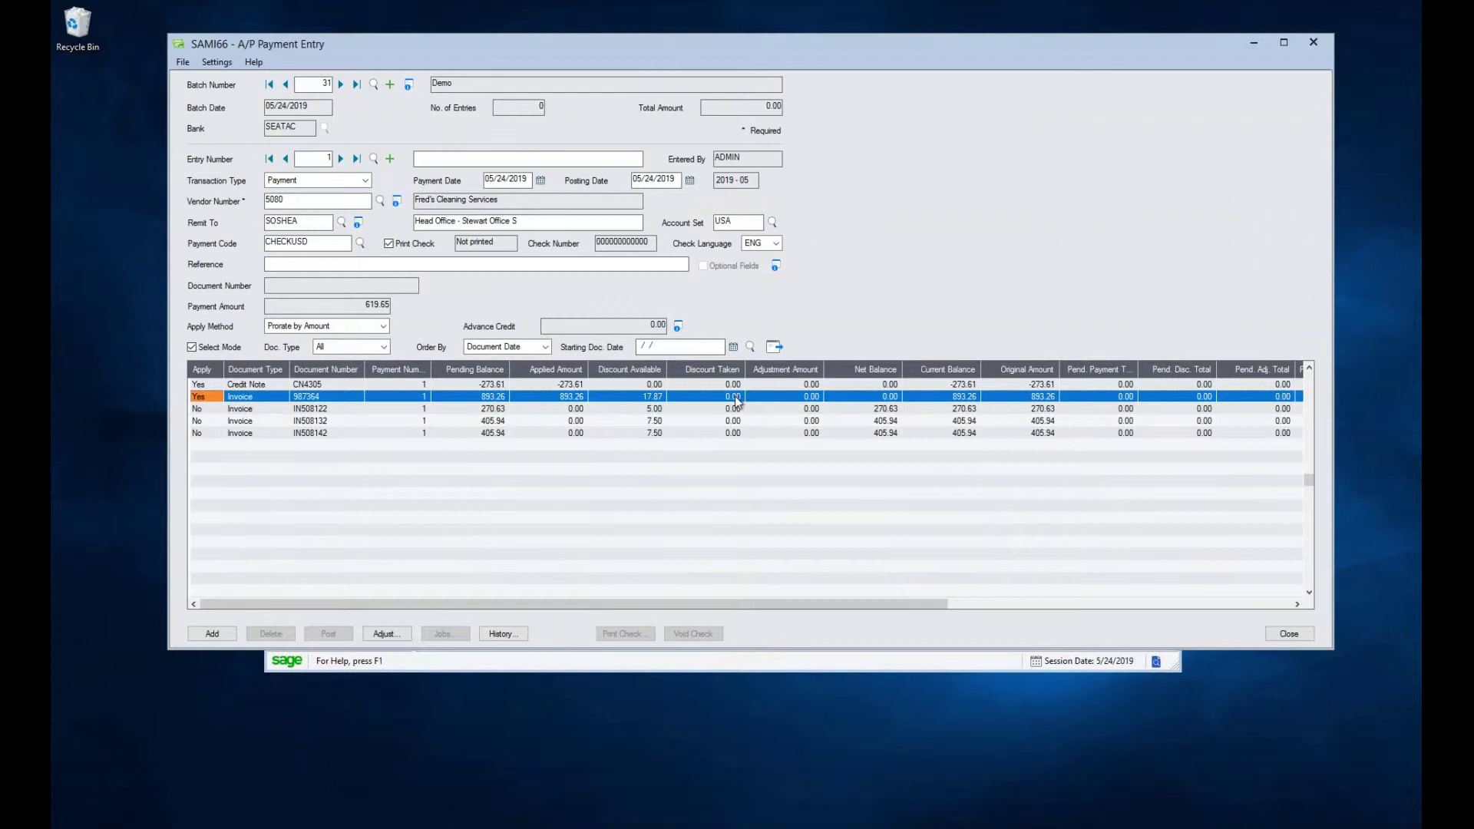
# Step: Apply 875.39 (893.26 − 17.87) to invoice 987364 with a 17.87 discount taken
pyautogui.click(577, 400)
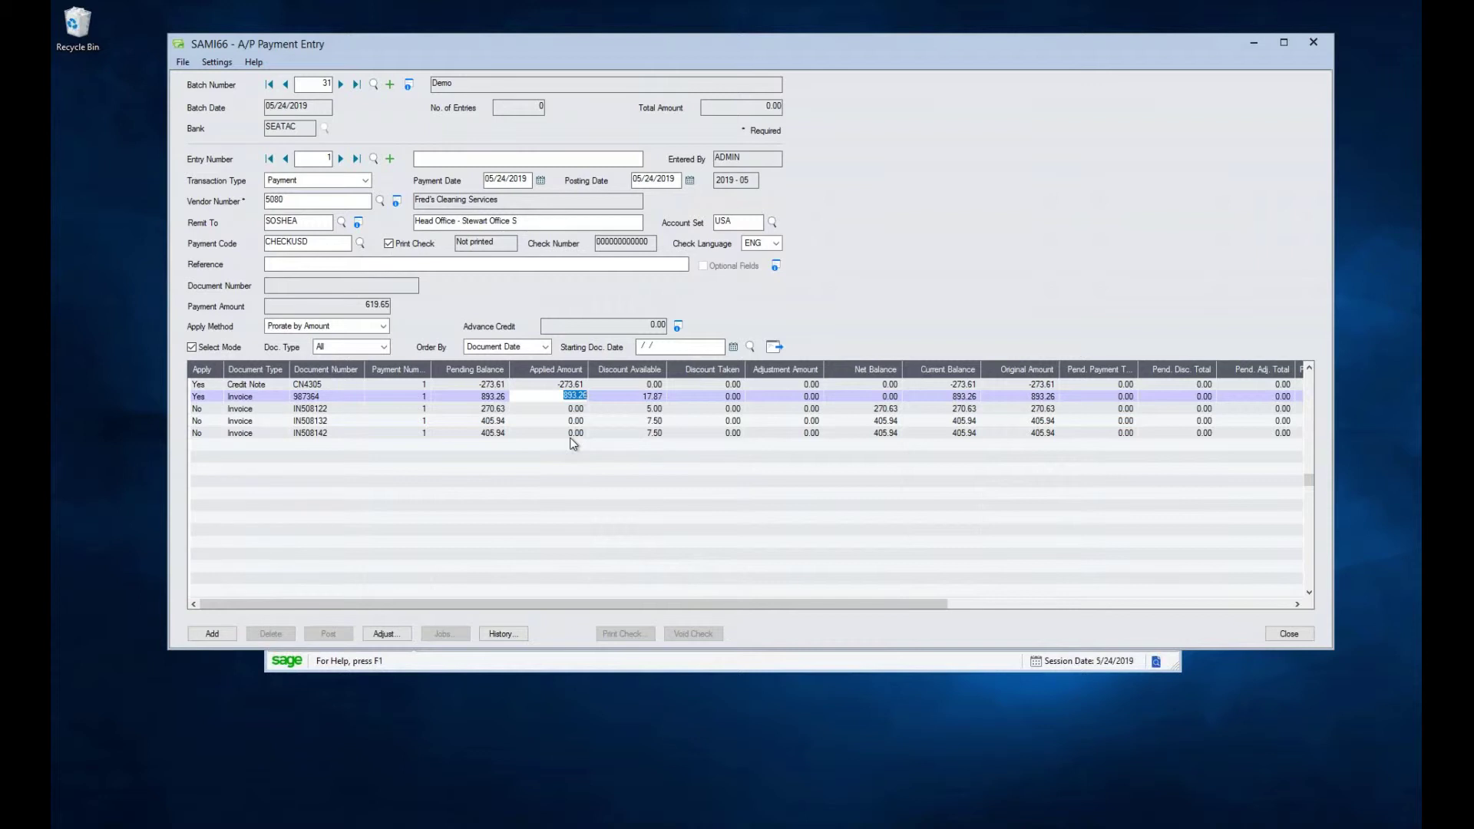
pyautogui.press('=')
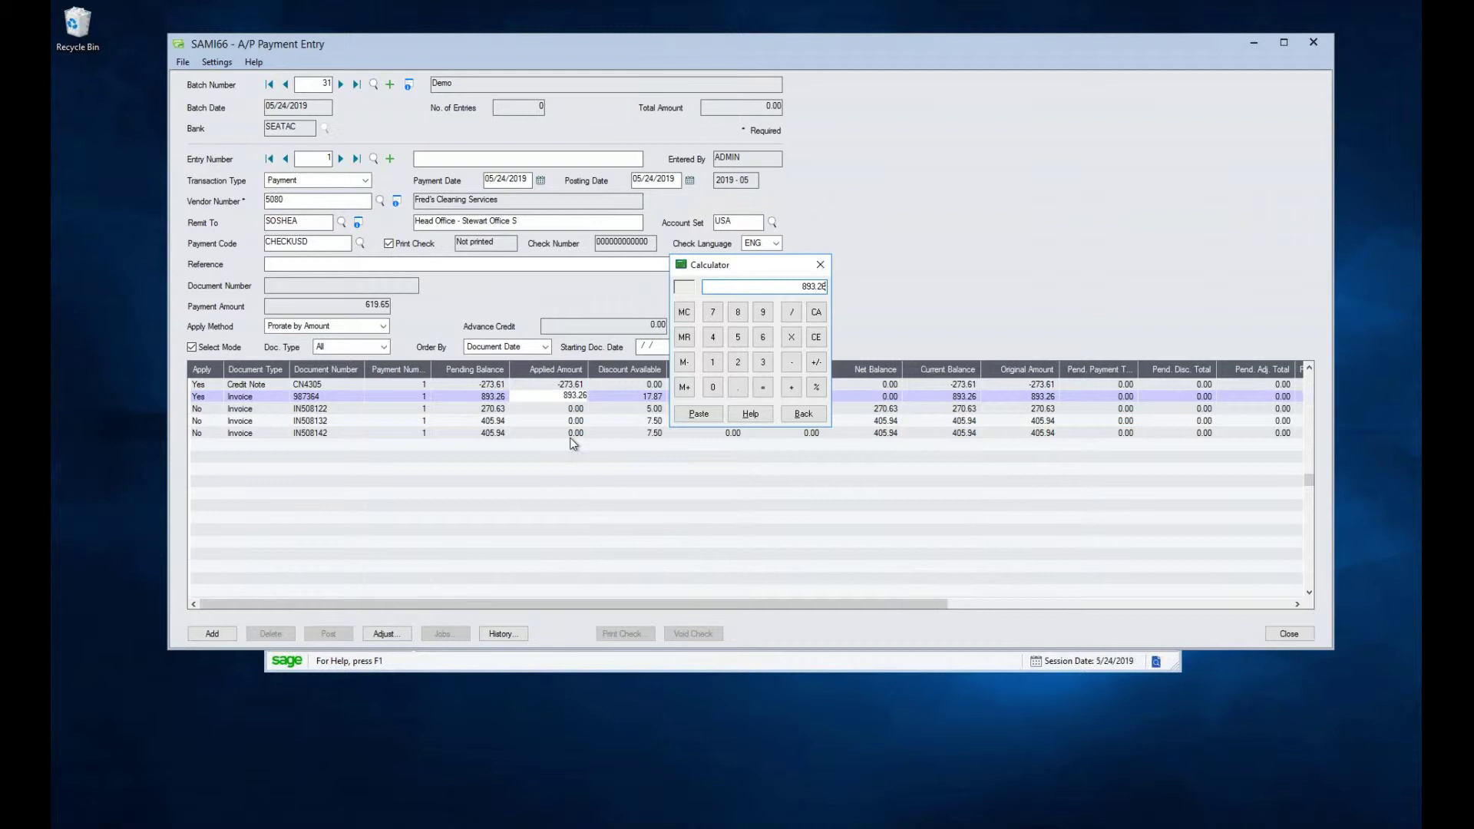
pyautogui.press('-')
pyautogui.write('17.87')
pyautogui.press('Return')
pyautogui.click(705, 420)
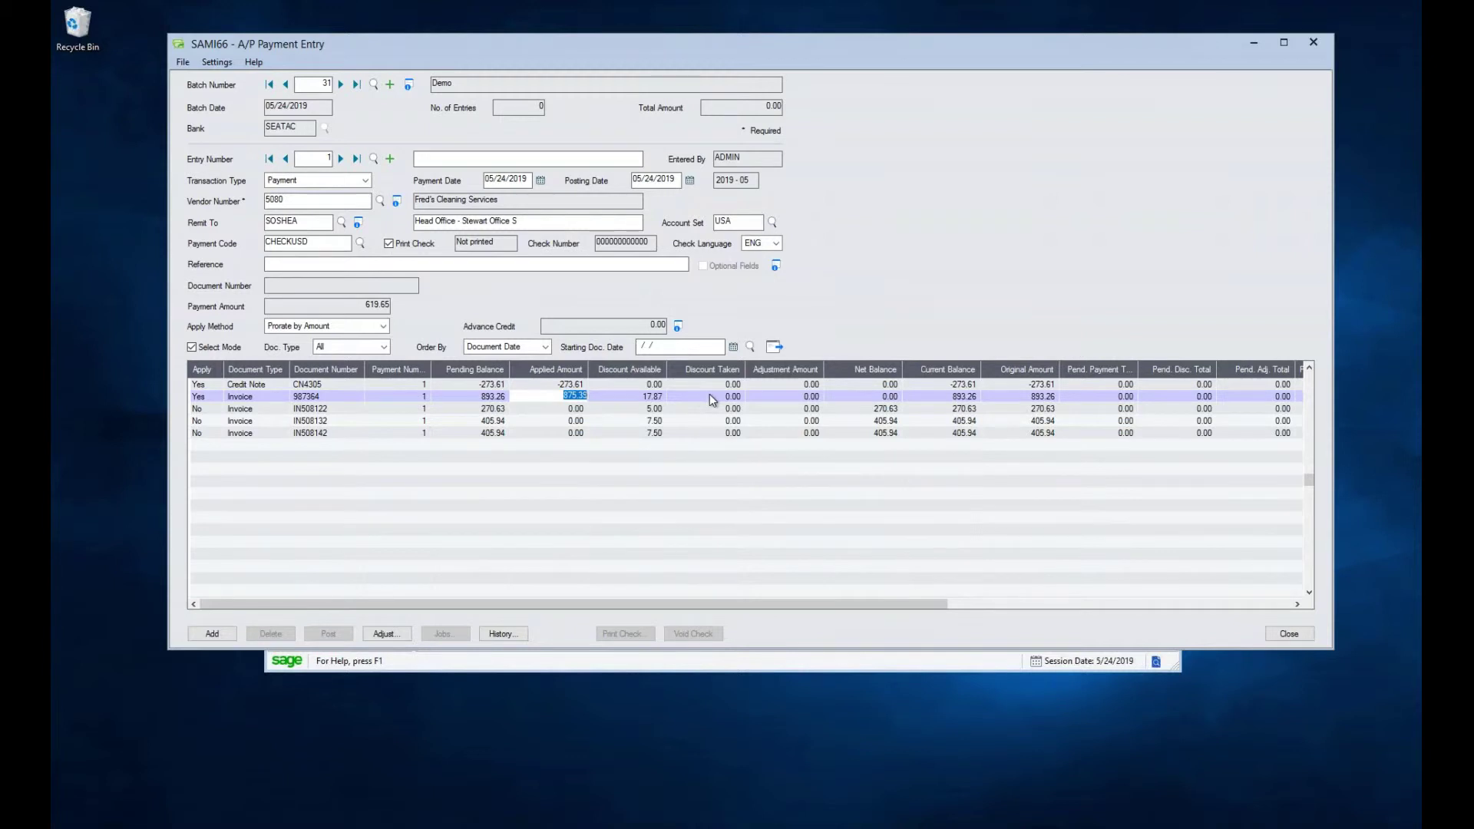
pyautogui.press('Tab')
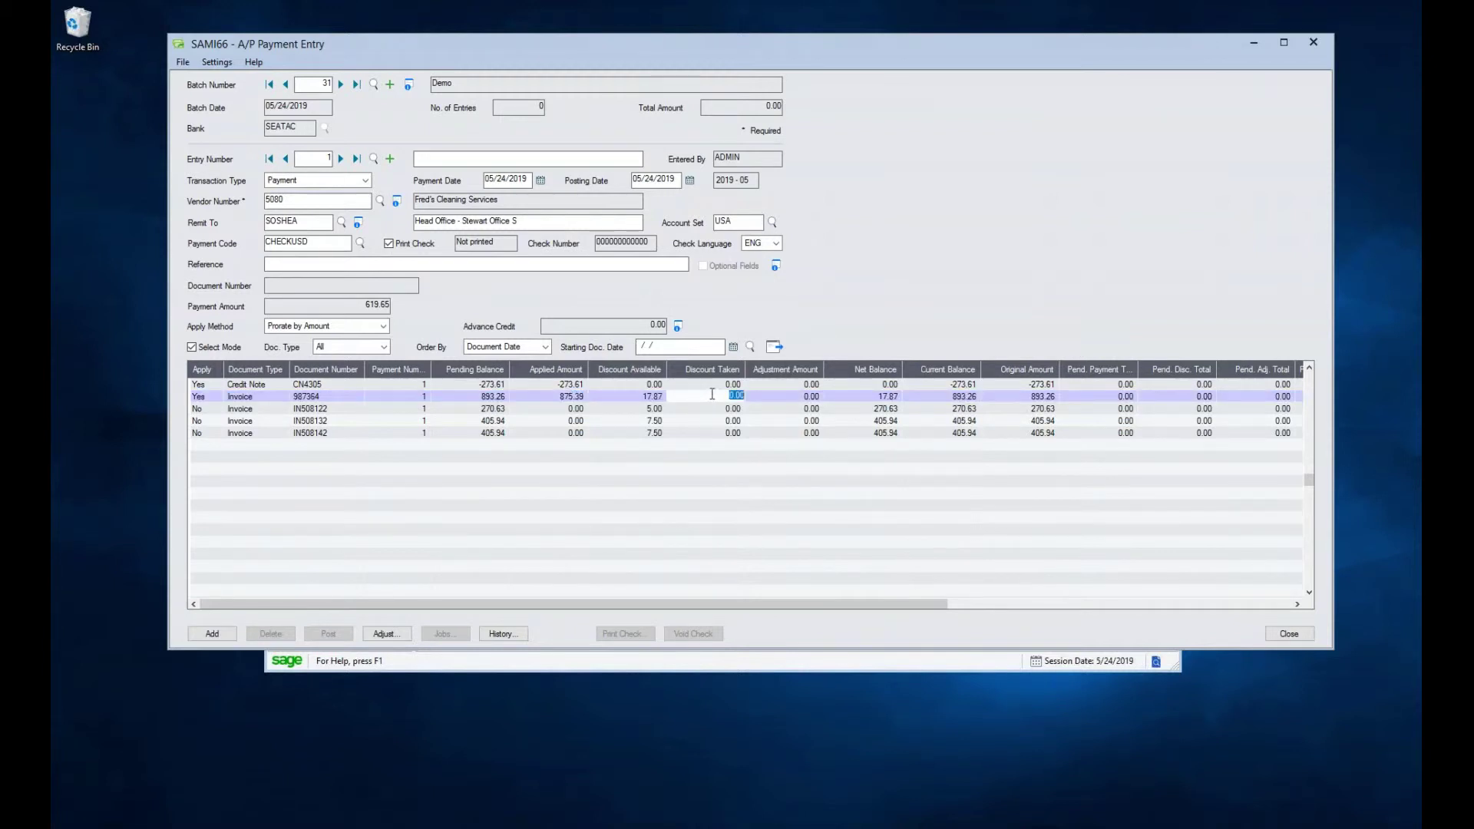
pyautogui.write('17.87')
pyautogui.press('Down')
# Step: Re-enter invoice 987364's 17.87 discount and add the 601.78 payment to the batch
pyautogui.click(724, 399)
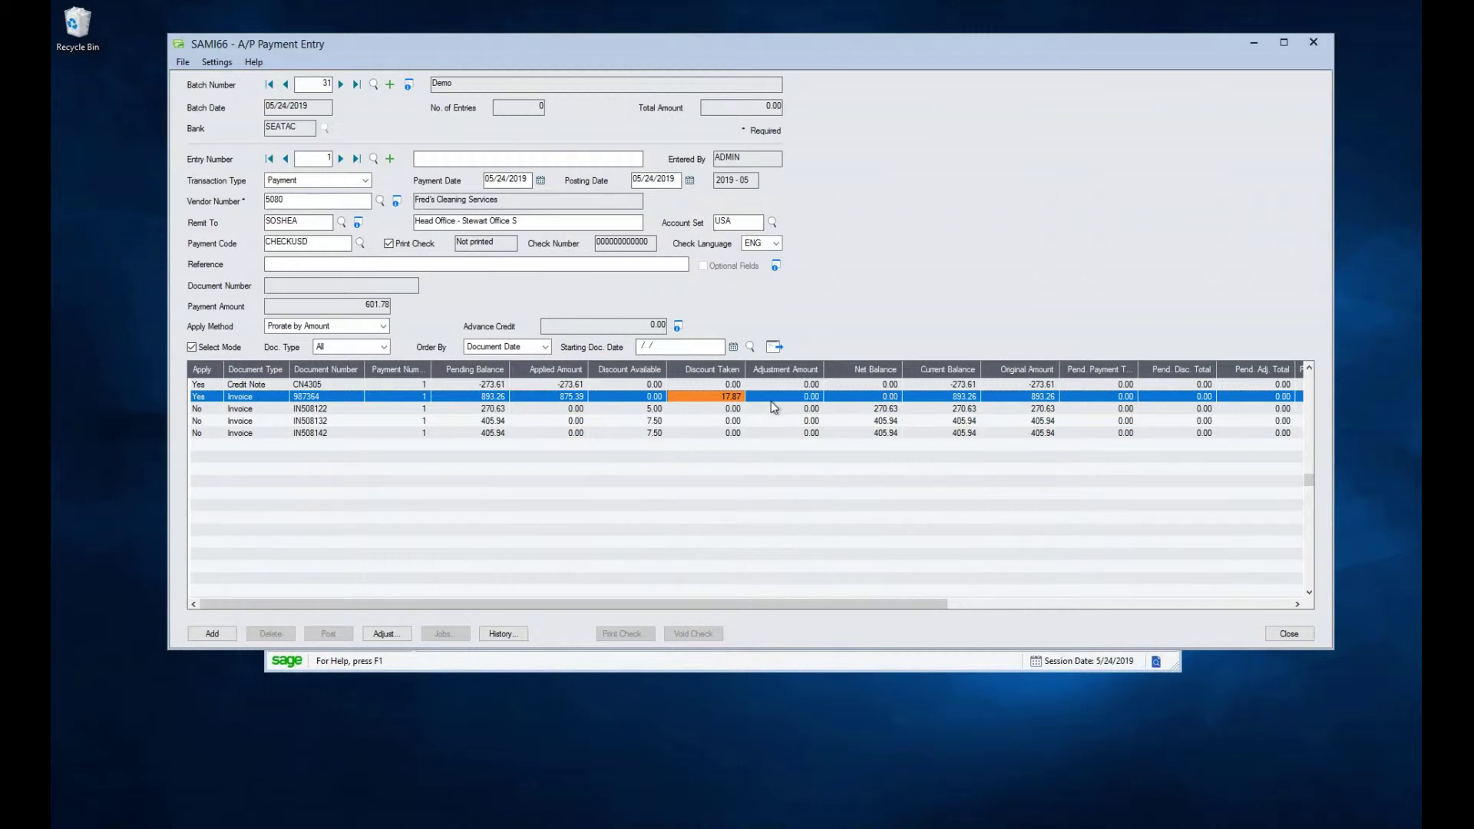
pyautogui.doubleClick(732, 398)
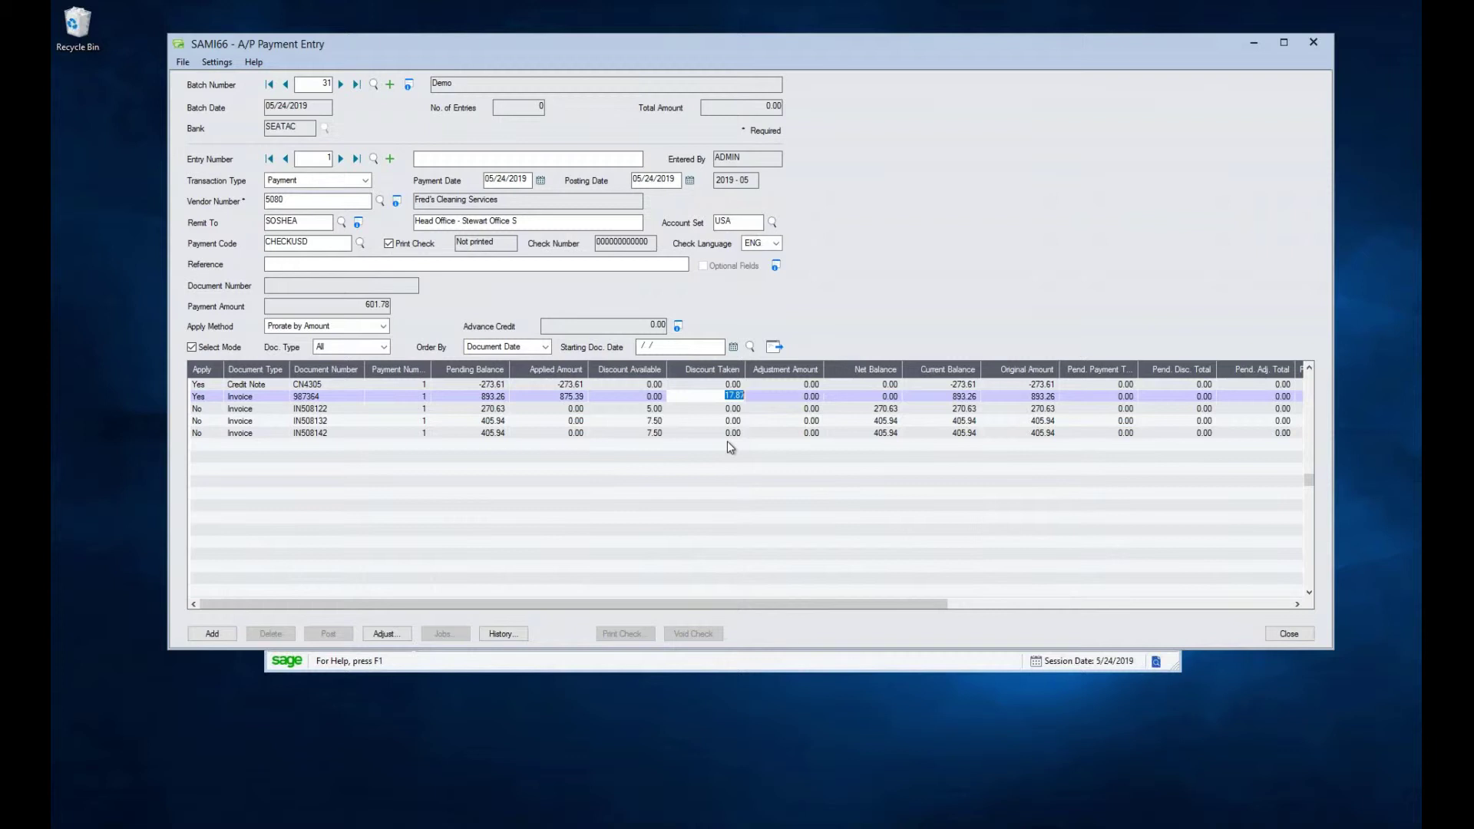
pyautogui.write('0')
pyautogui.press('Return')
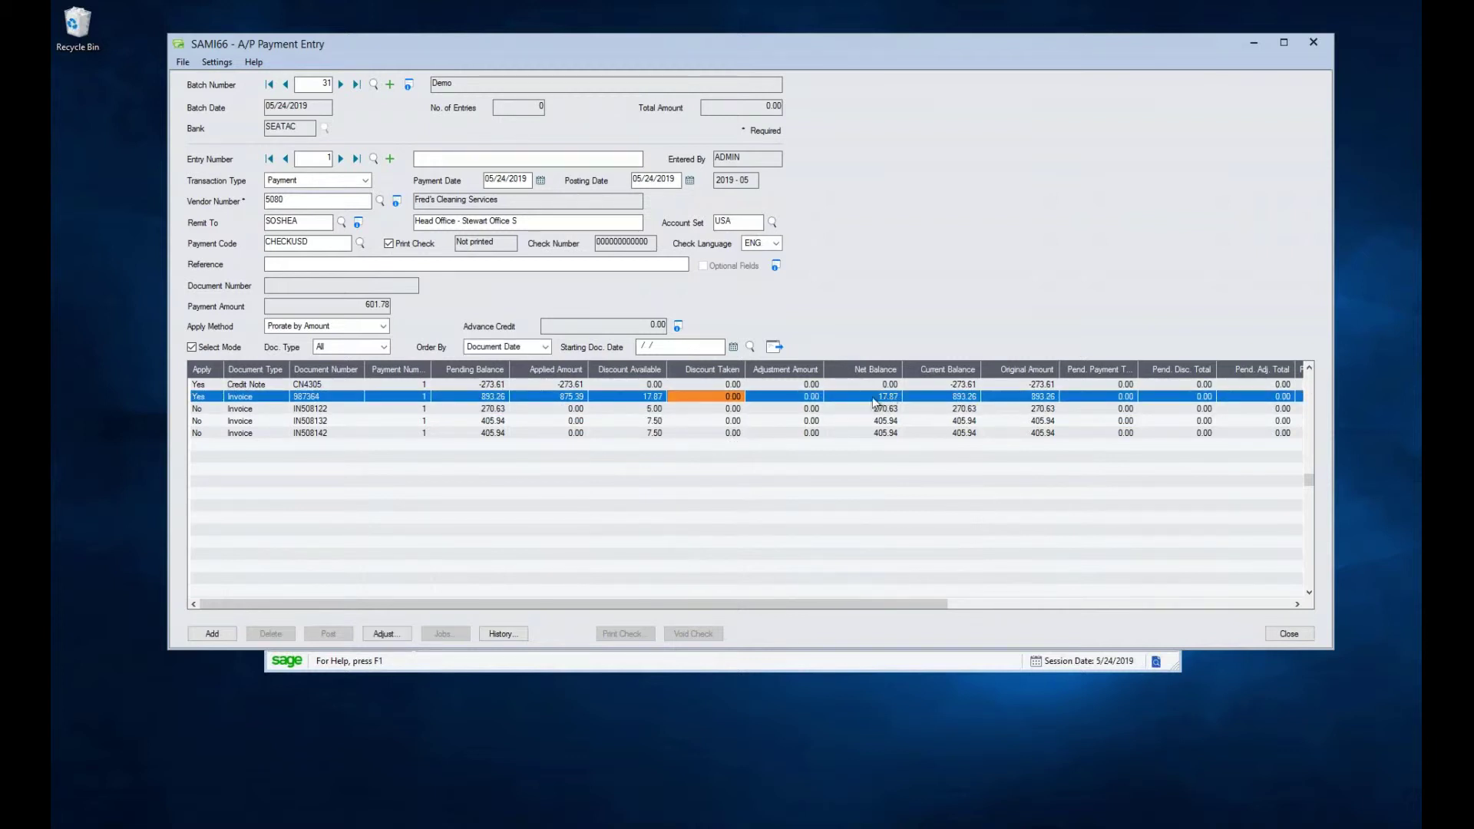
pyautogui.click(732, 397)
pyautogui.write('17.87')
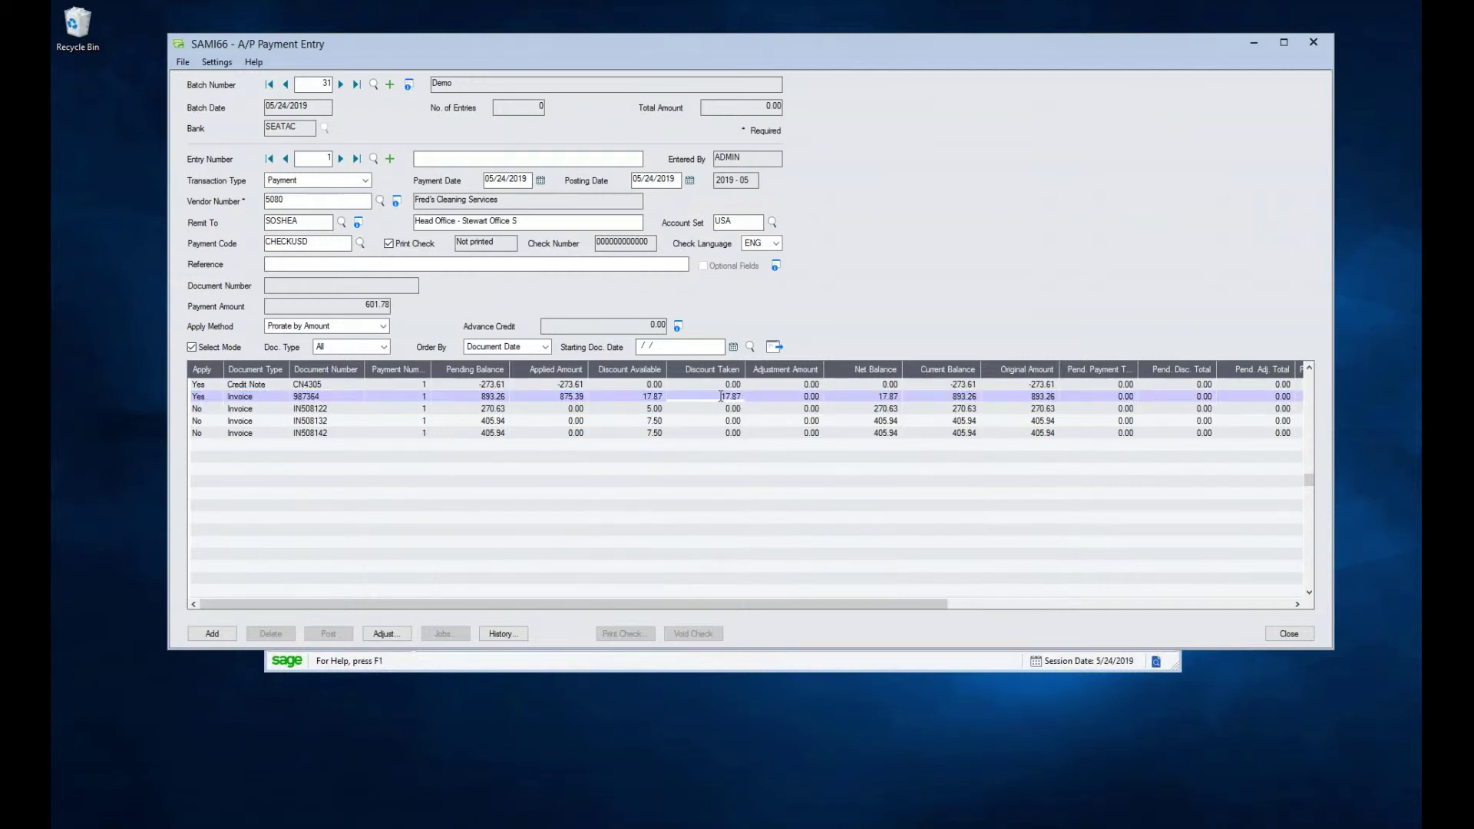
pyautogui.press('Return')
pyautogui.click(867, 398)
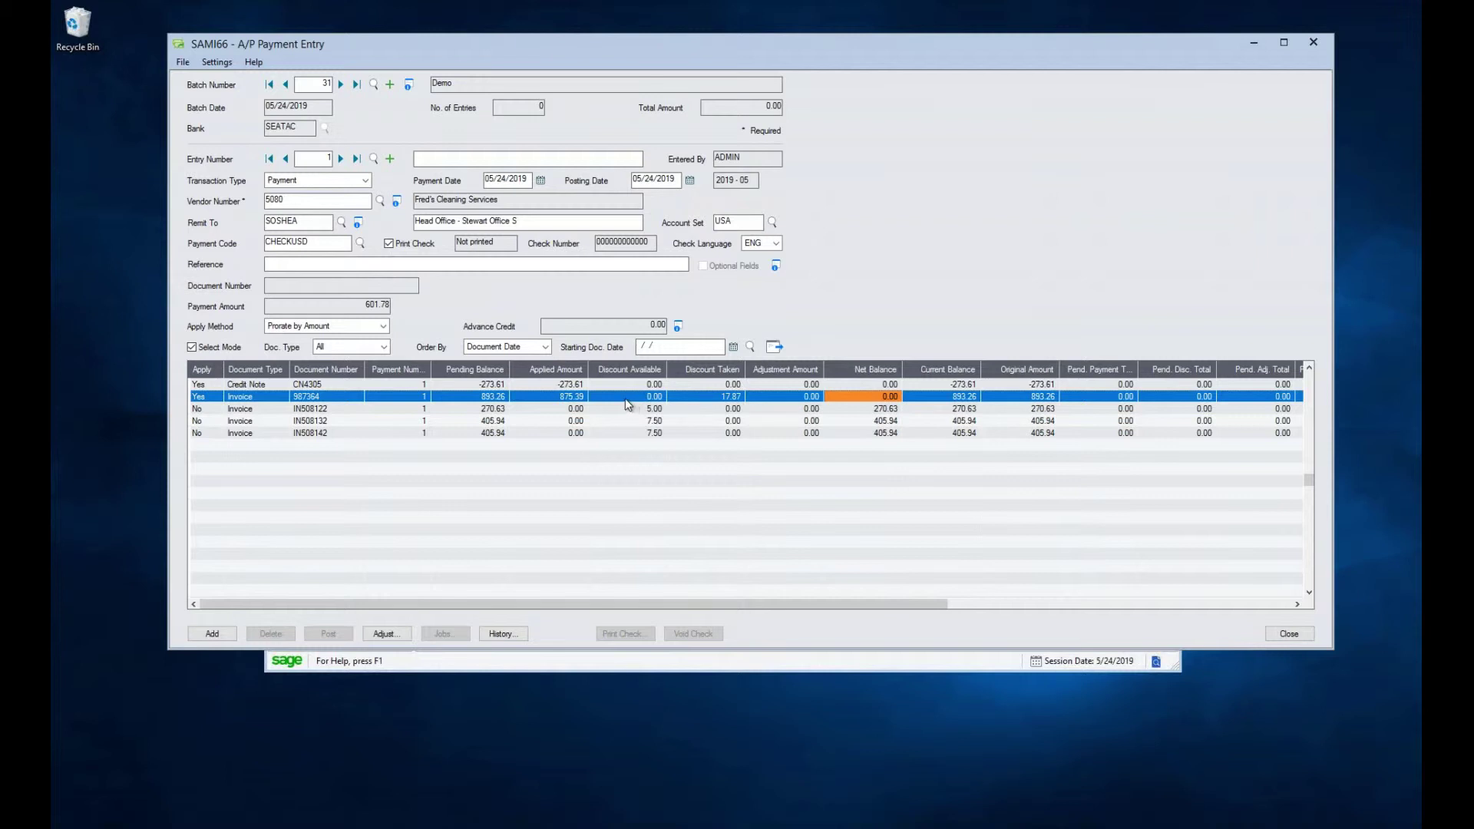
pyautogui.click(221, 634)
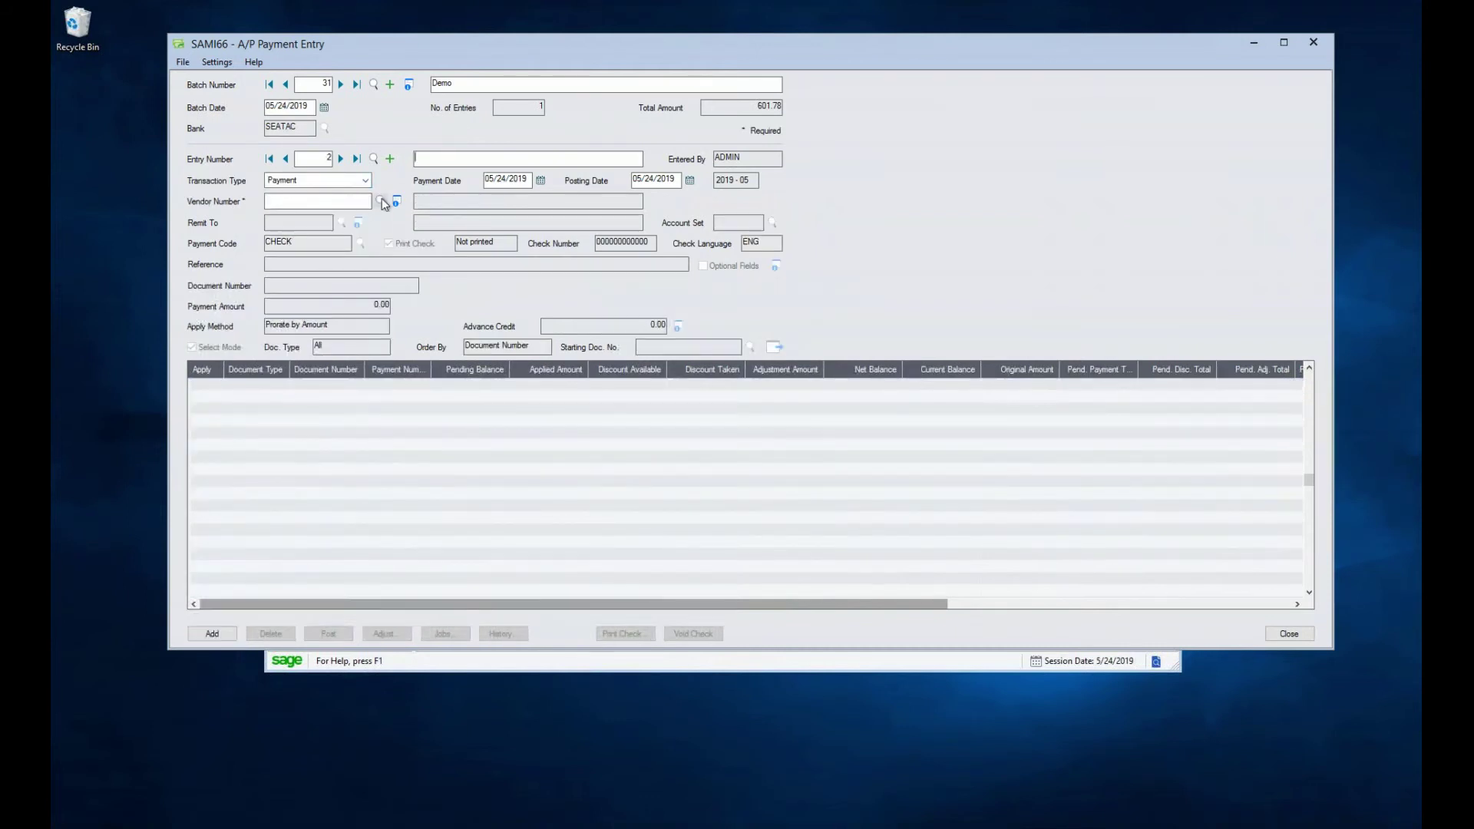
# Step: Add a 5,000.00 payment to vendor 5000 Deca Management for invoice 329457, then close the window
pyautogui.click(381, 199)
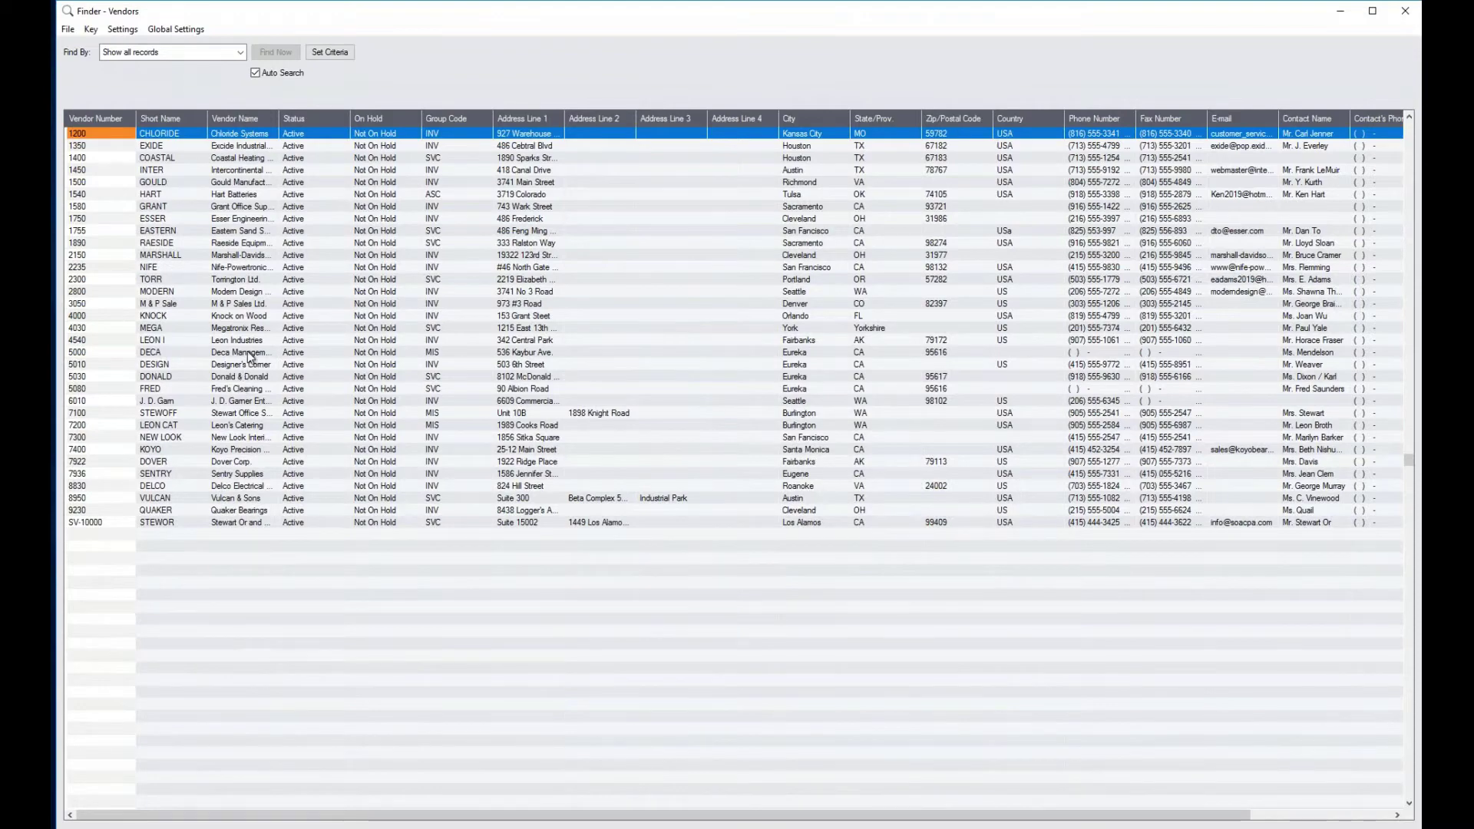
pyautogui.doubleClick(250, 353)
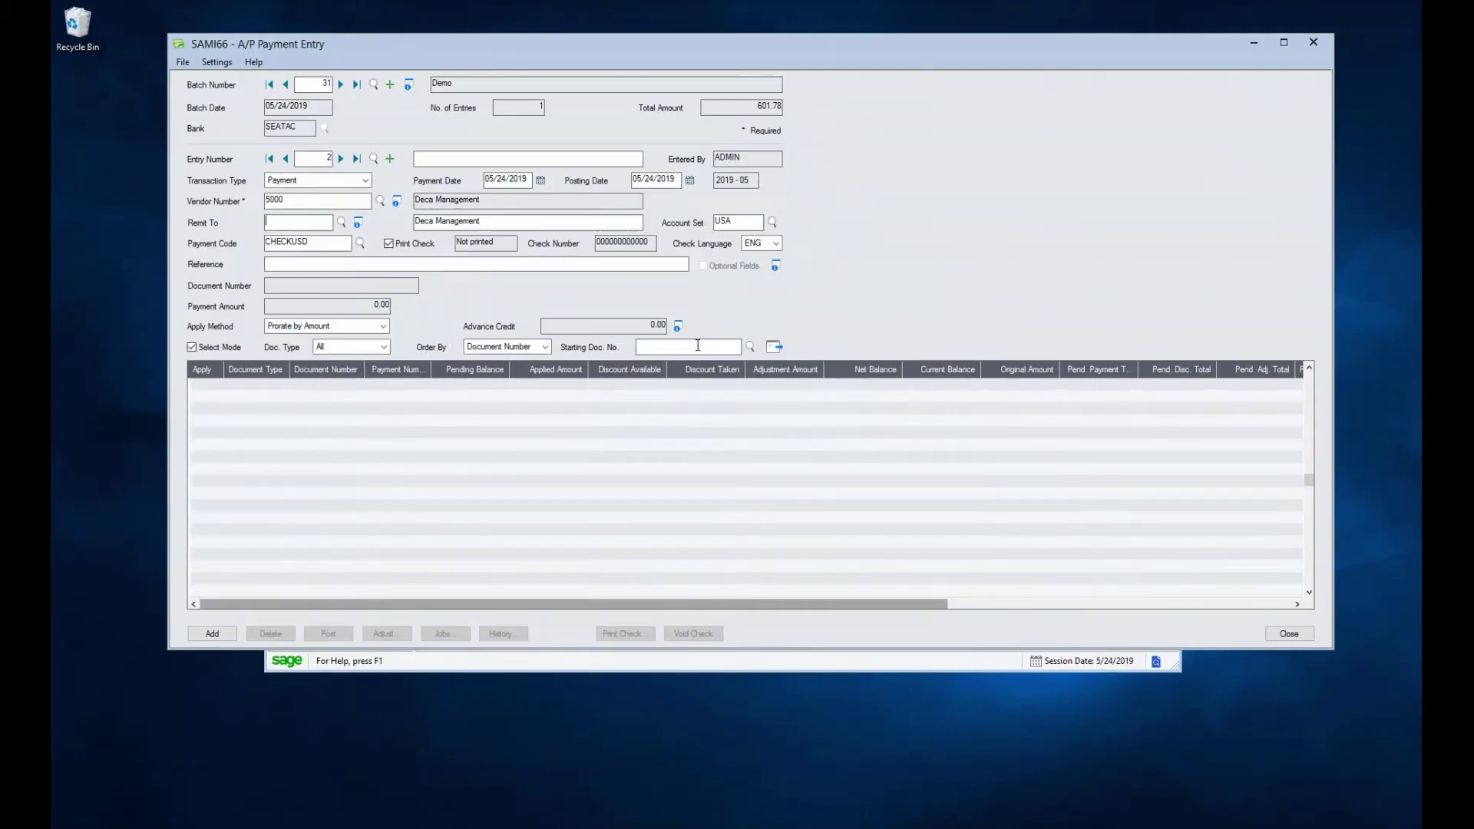
pyautogui.click(770, 347)
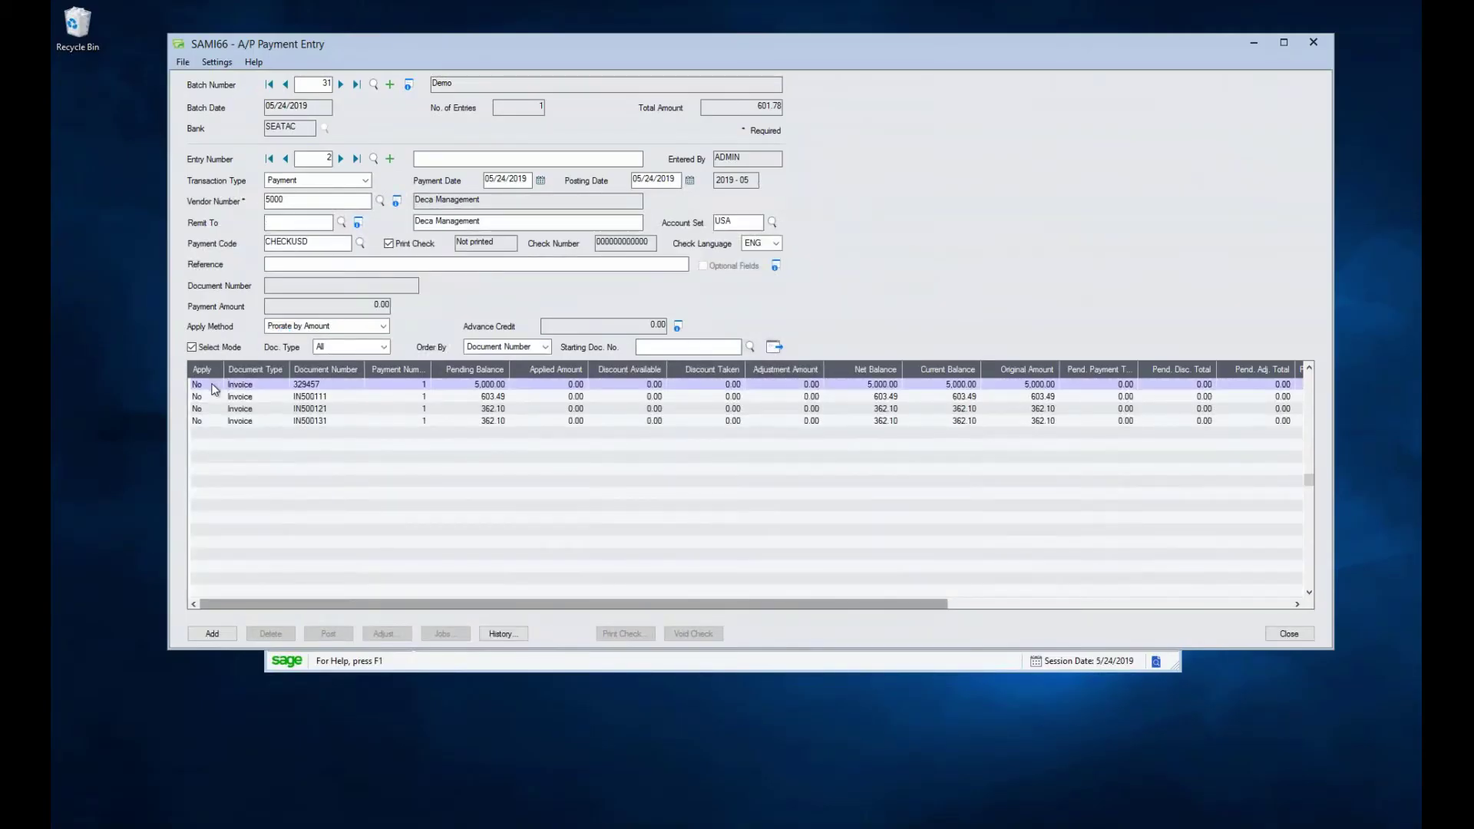
pyautogui.doubleClick(215, 387)
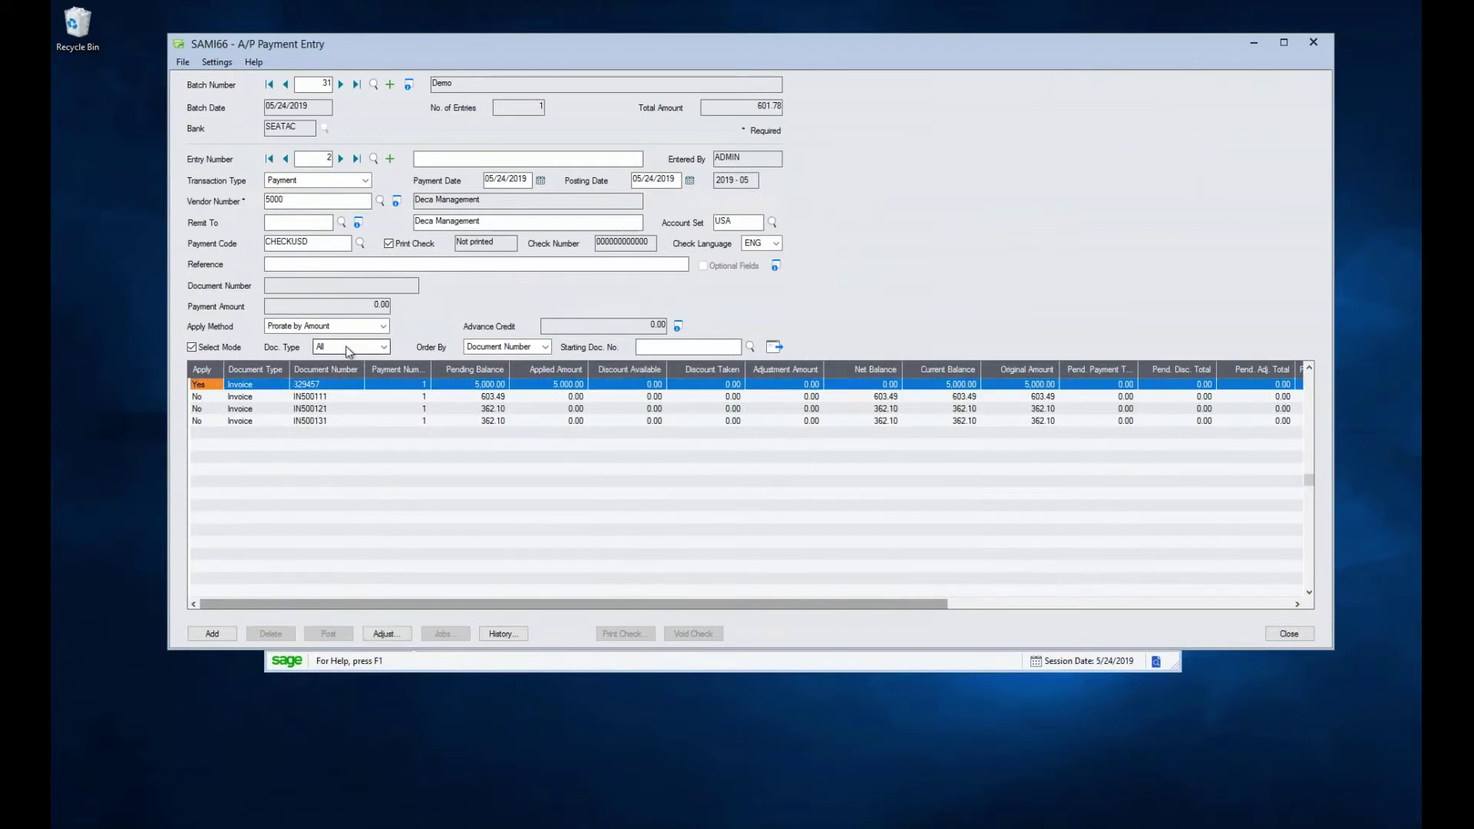
pyautogui.click(213, 633)
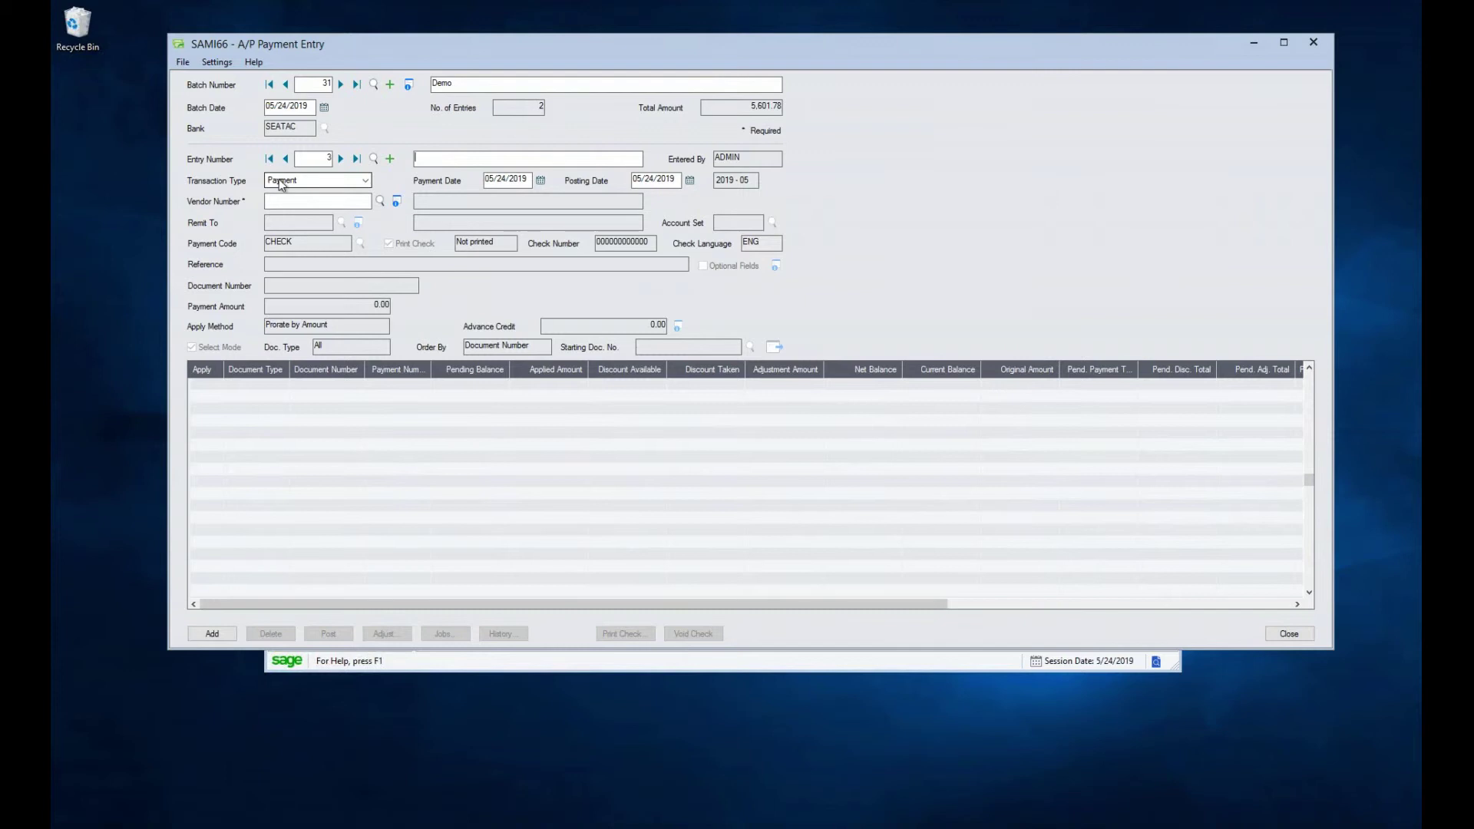
pyautogui.click(1290, 634)
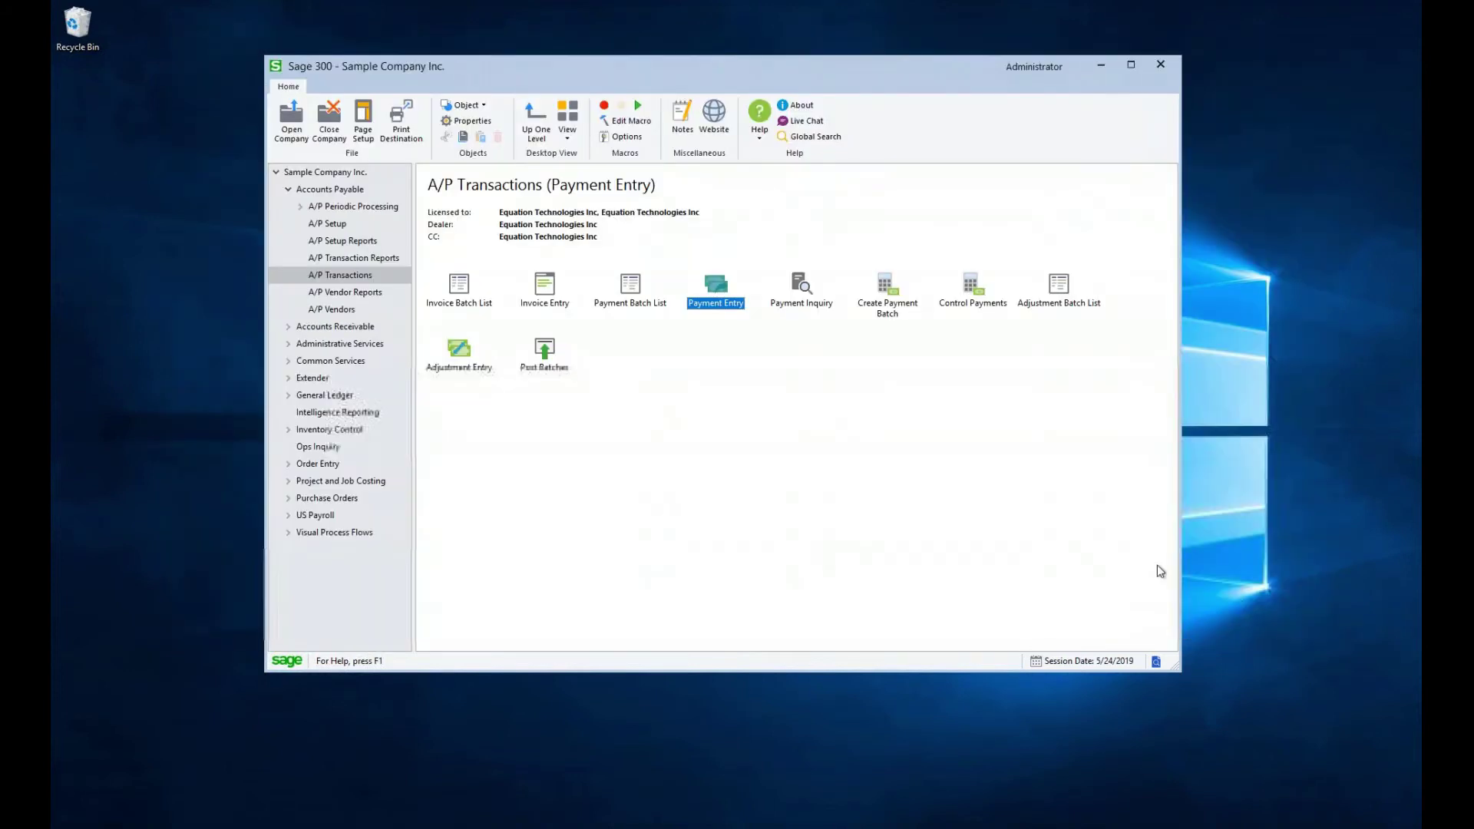
# Step: Review the entries of batch 31 'Demo' (2 entries, 5,601.78) from the Payment Batch List
pyautogui.click(636, 289)
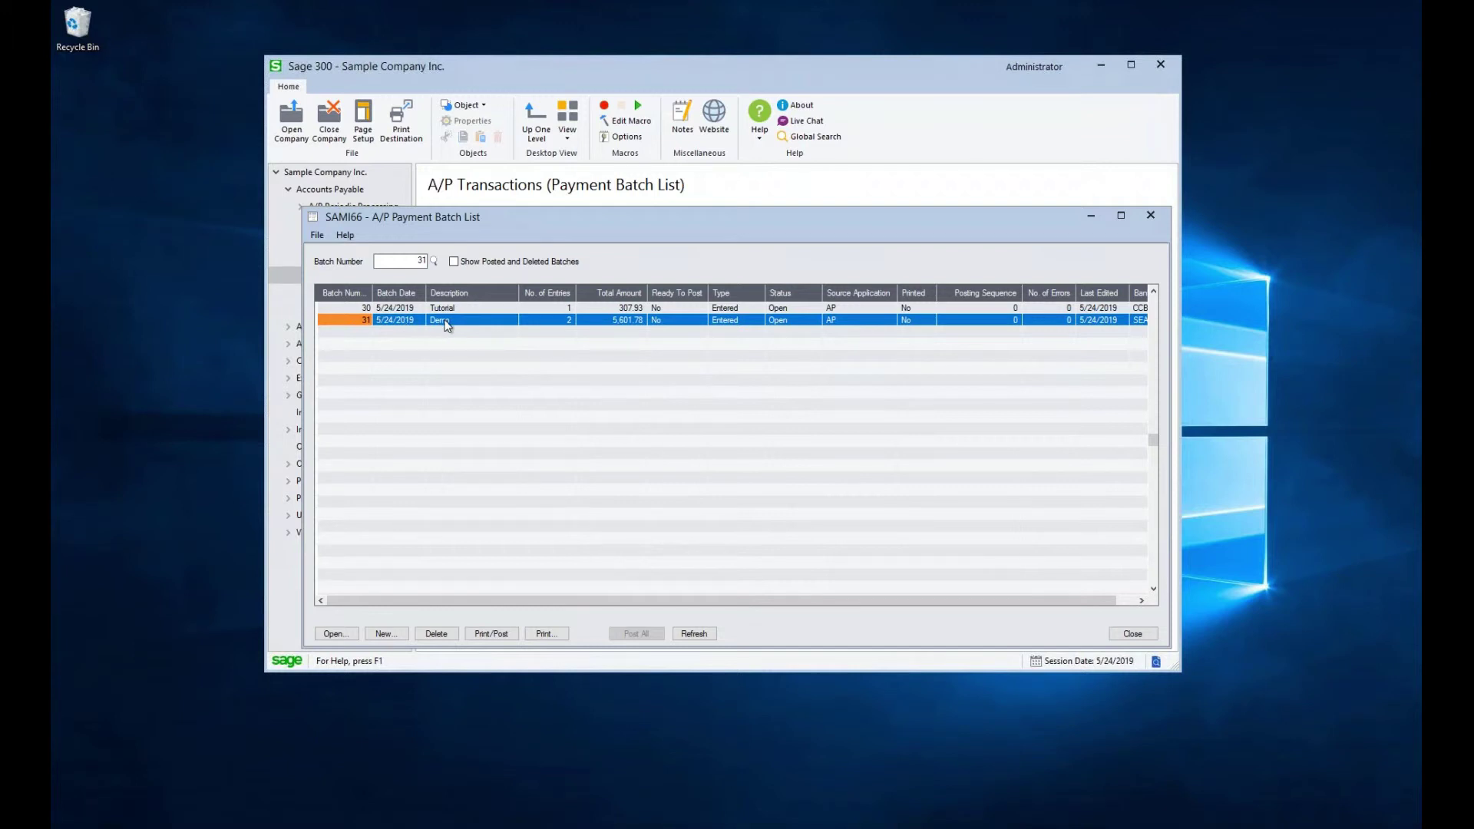
pyautogui.doubleClick(447, 325)
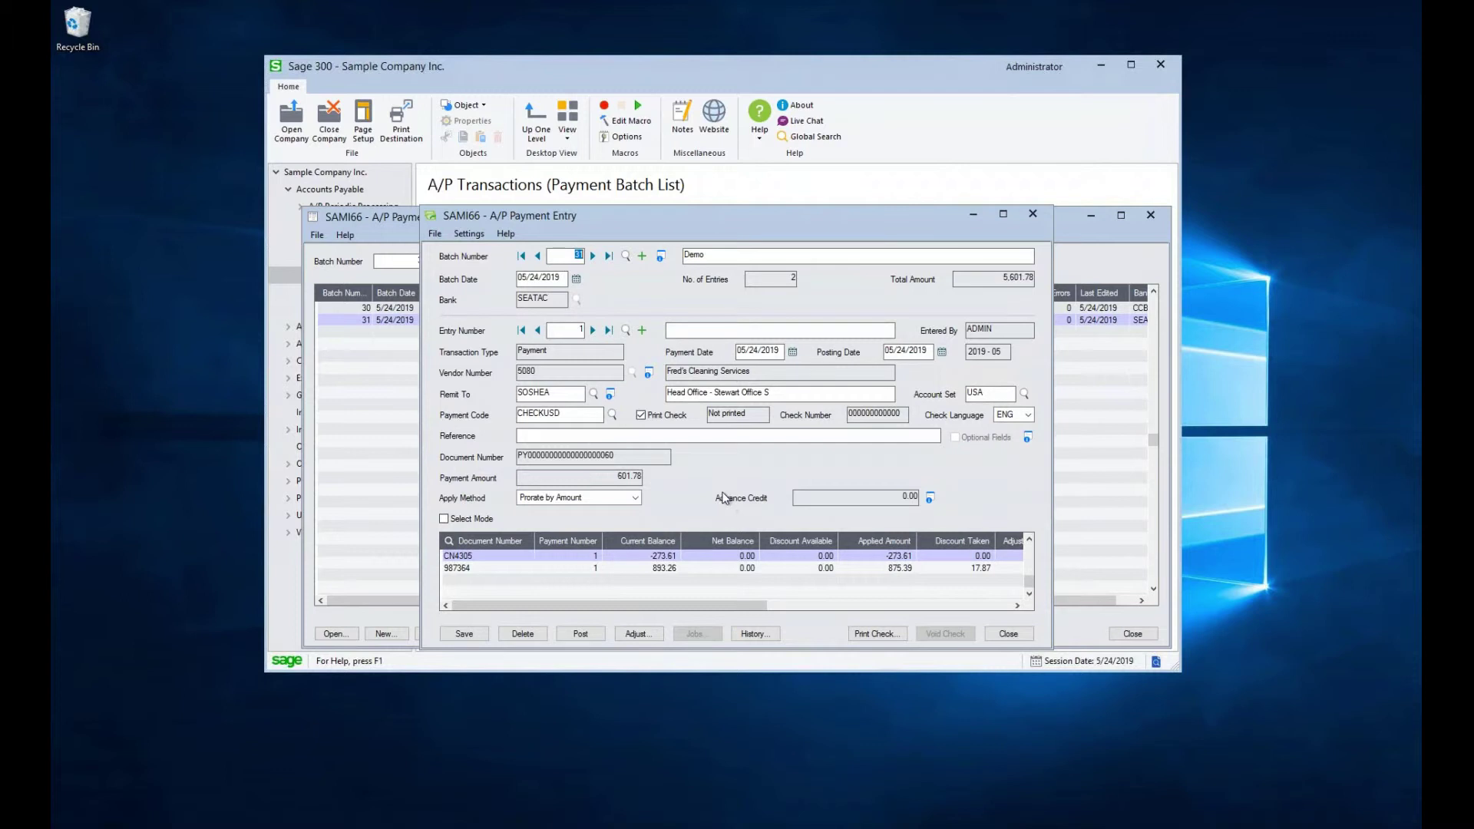
pyautogui.click(1019, 635)
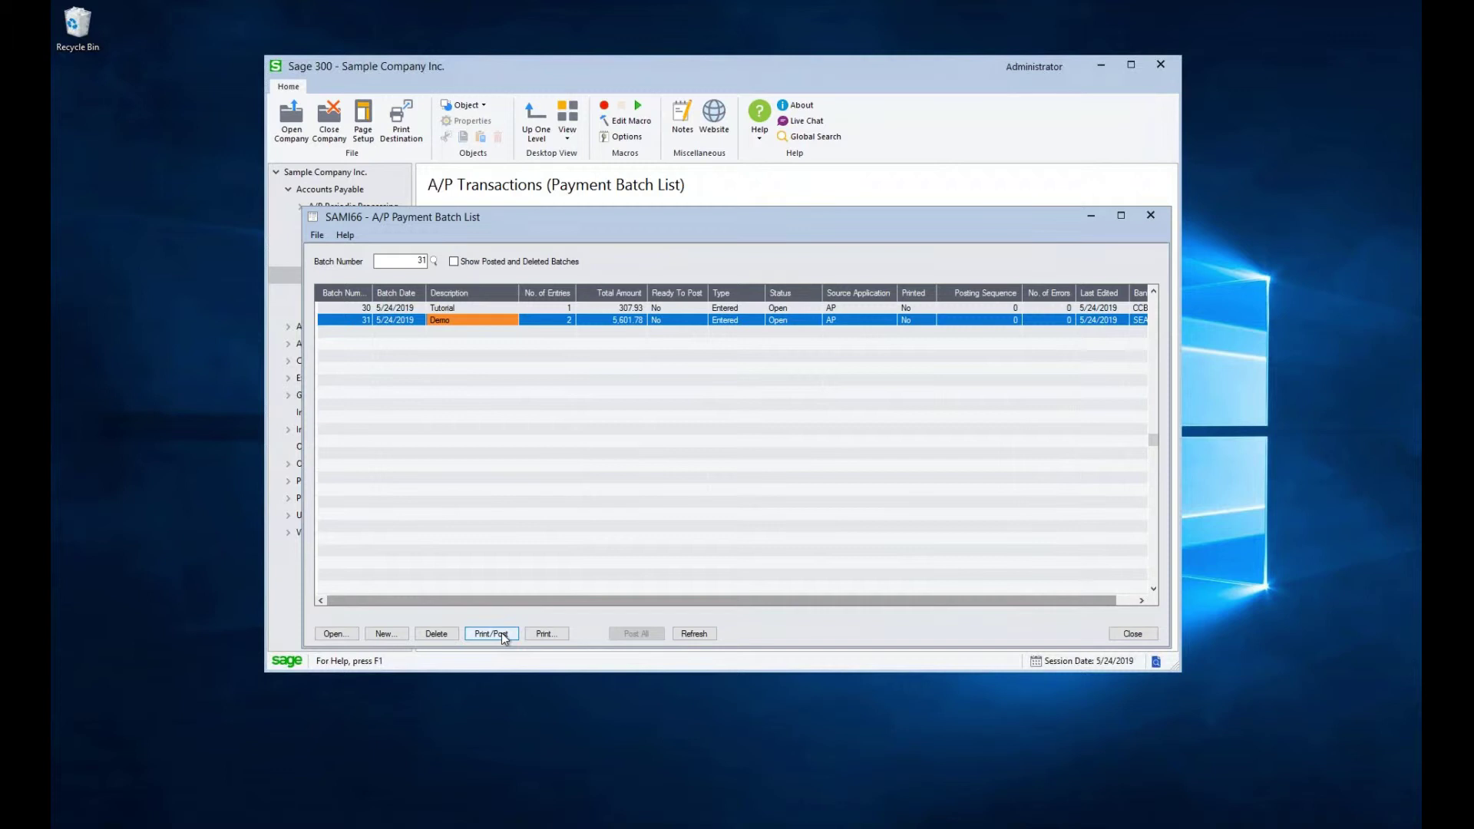
# Step: Print and preview the batch listing report for batch 31 so it shows Printed
pyautogui.click(559, 638)
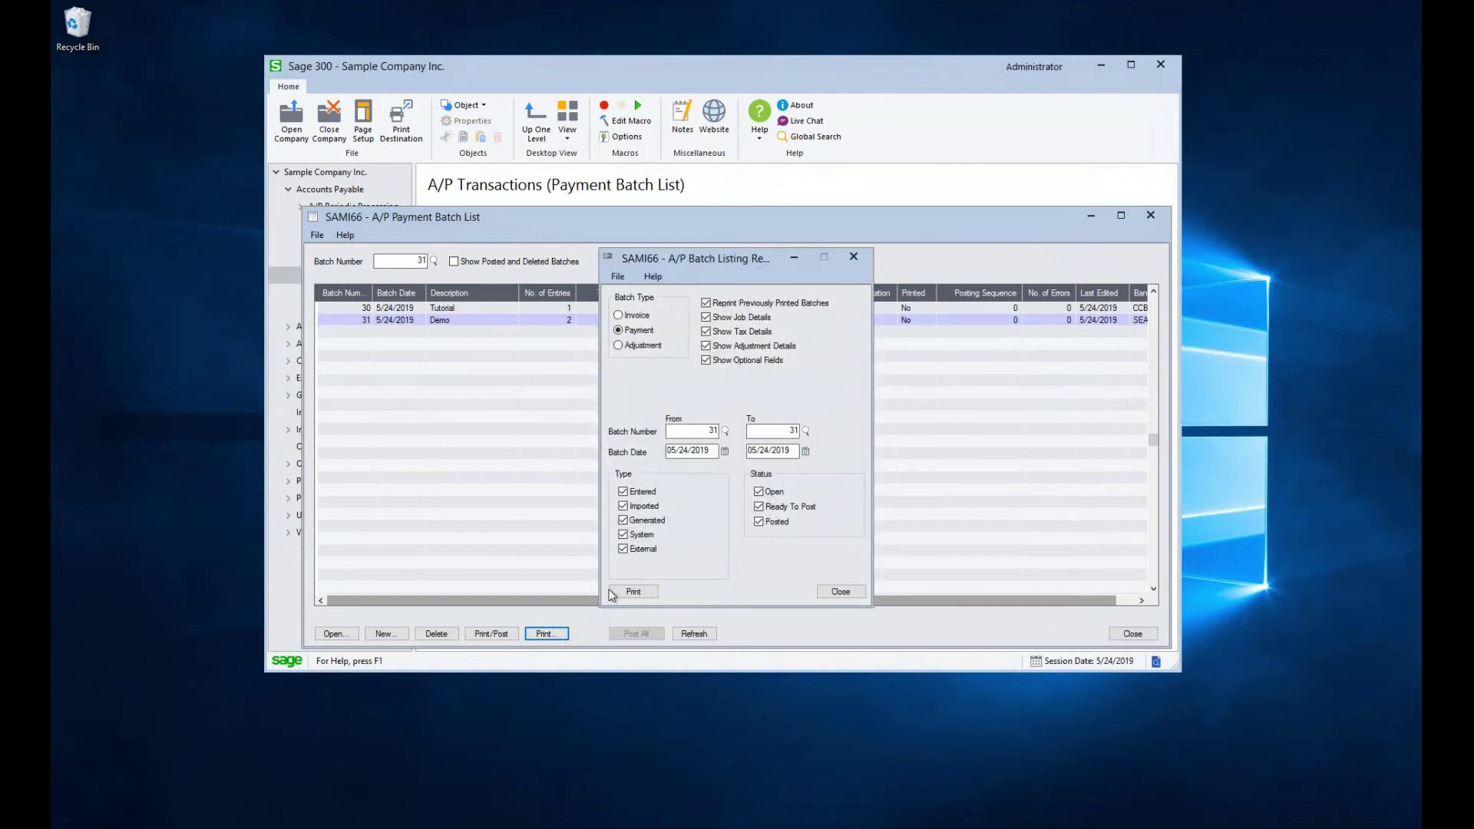
pyautogui.click(626, 597)
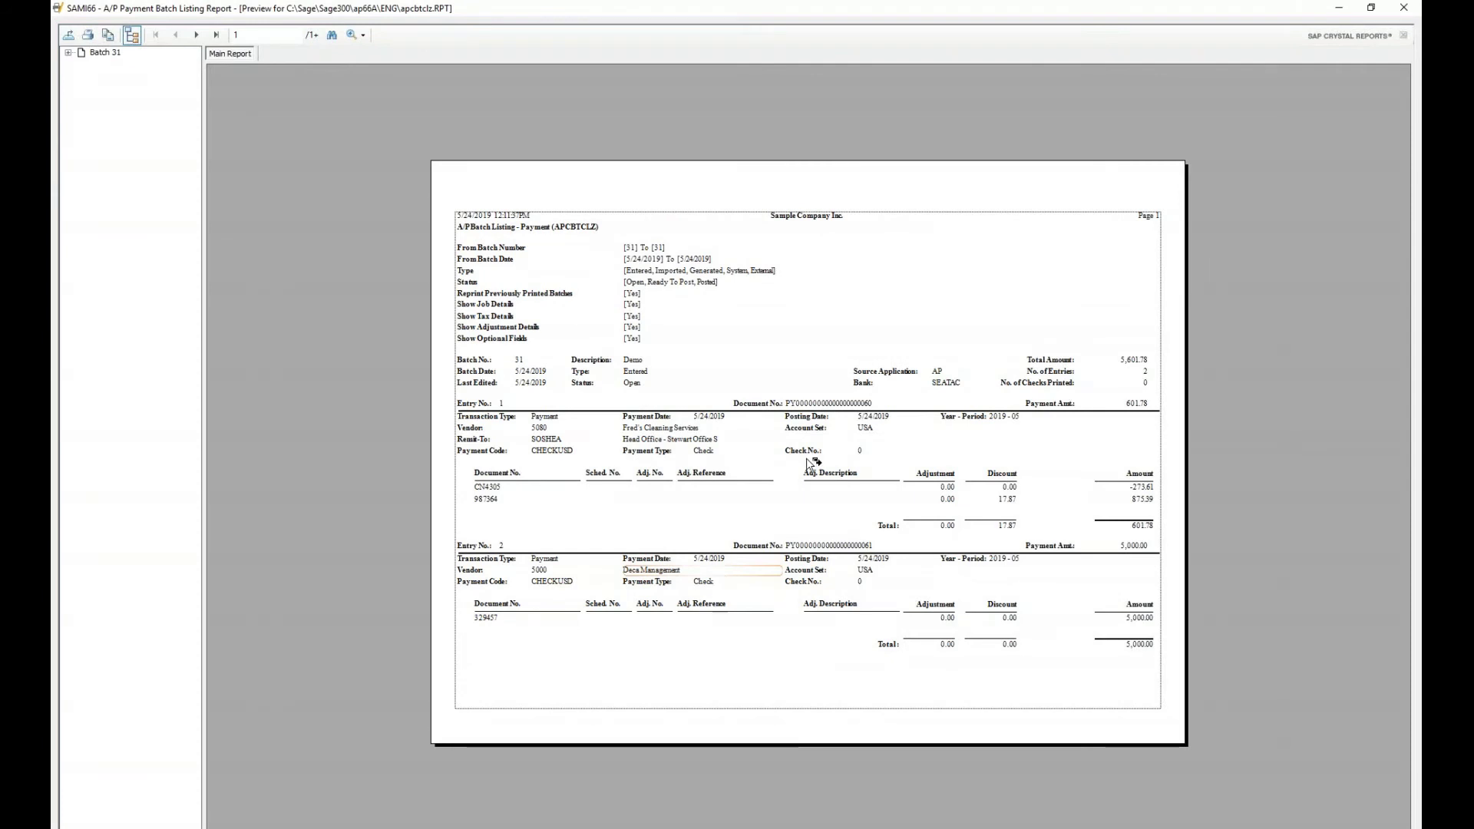
pyautogui.click(1403, 8)
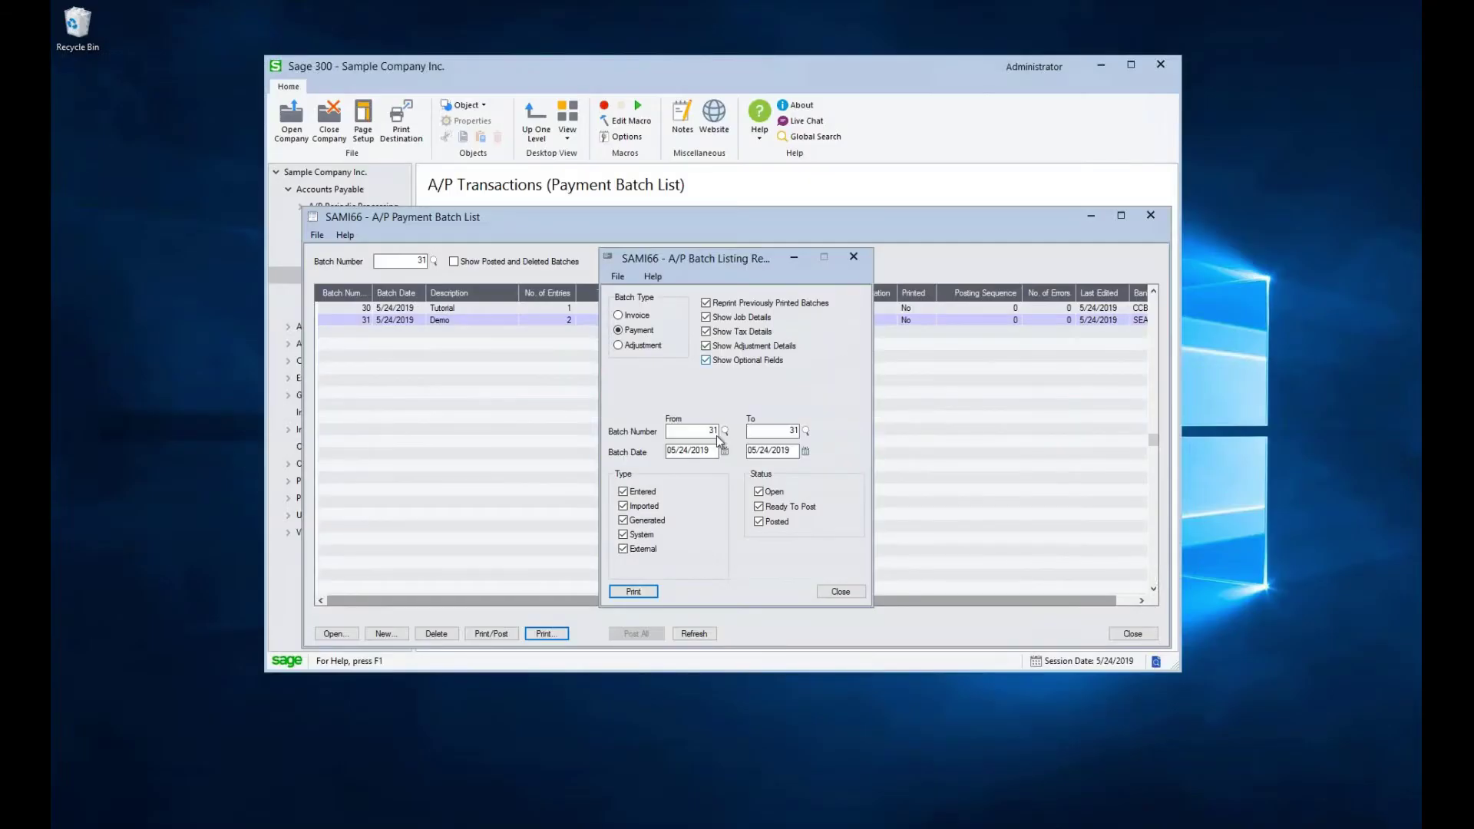
pyautogui.click(841, 591)
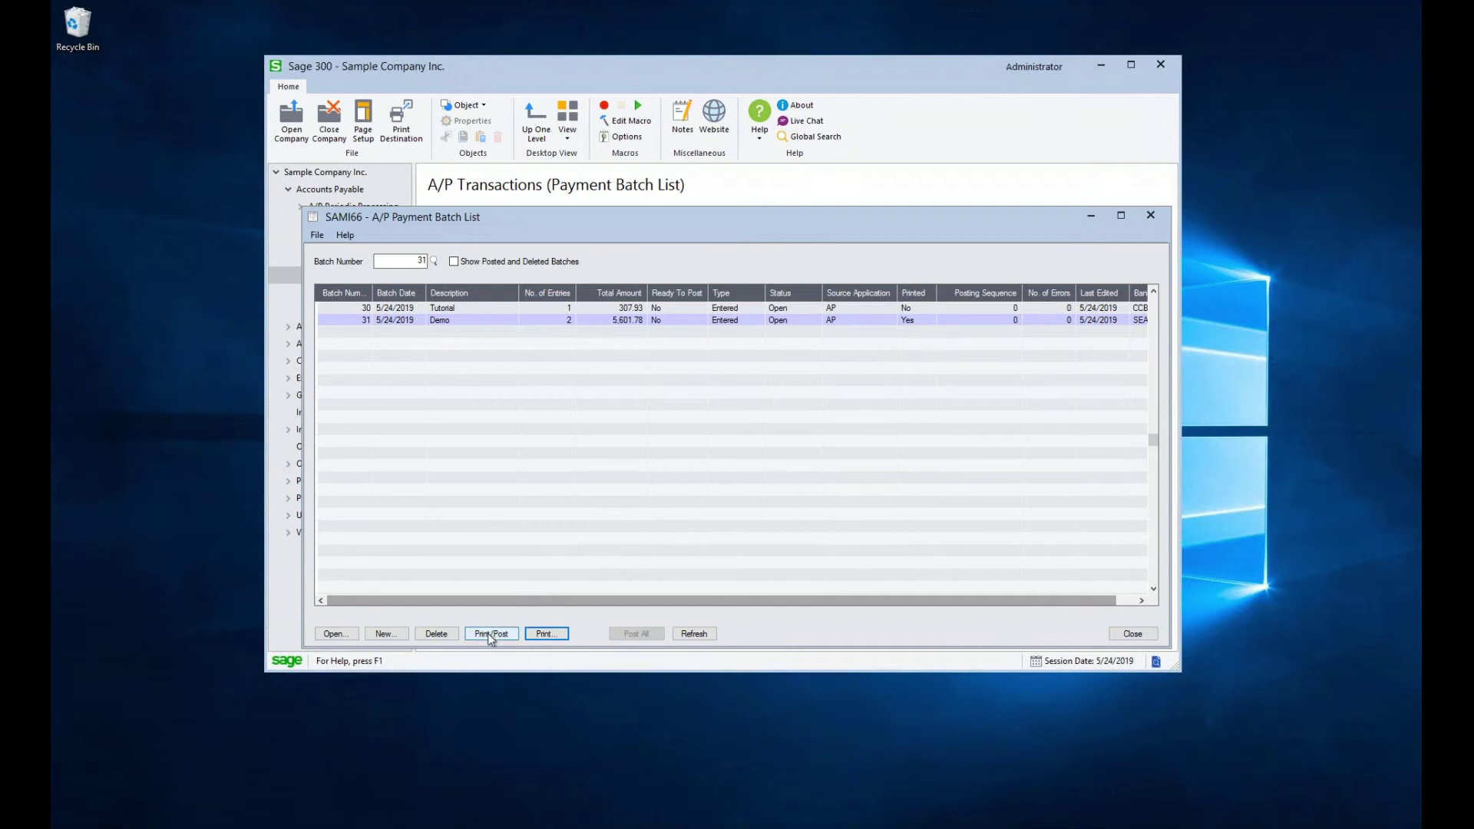
# Step: Start printing checks for batch 31, keeping APCK as the check stock
pyautogui.click(471, 321)
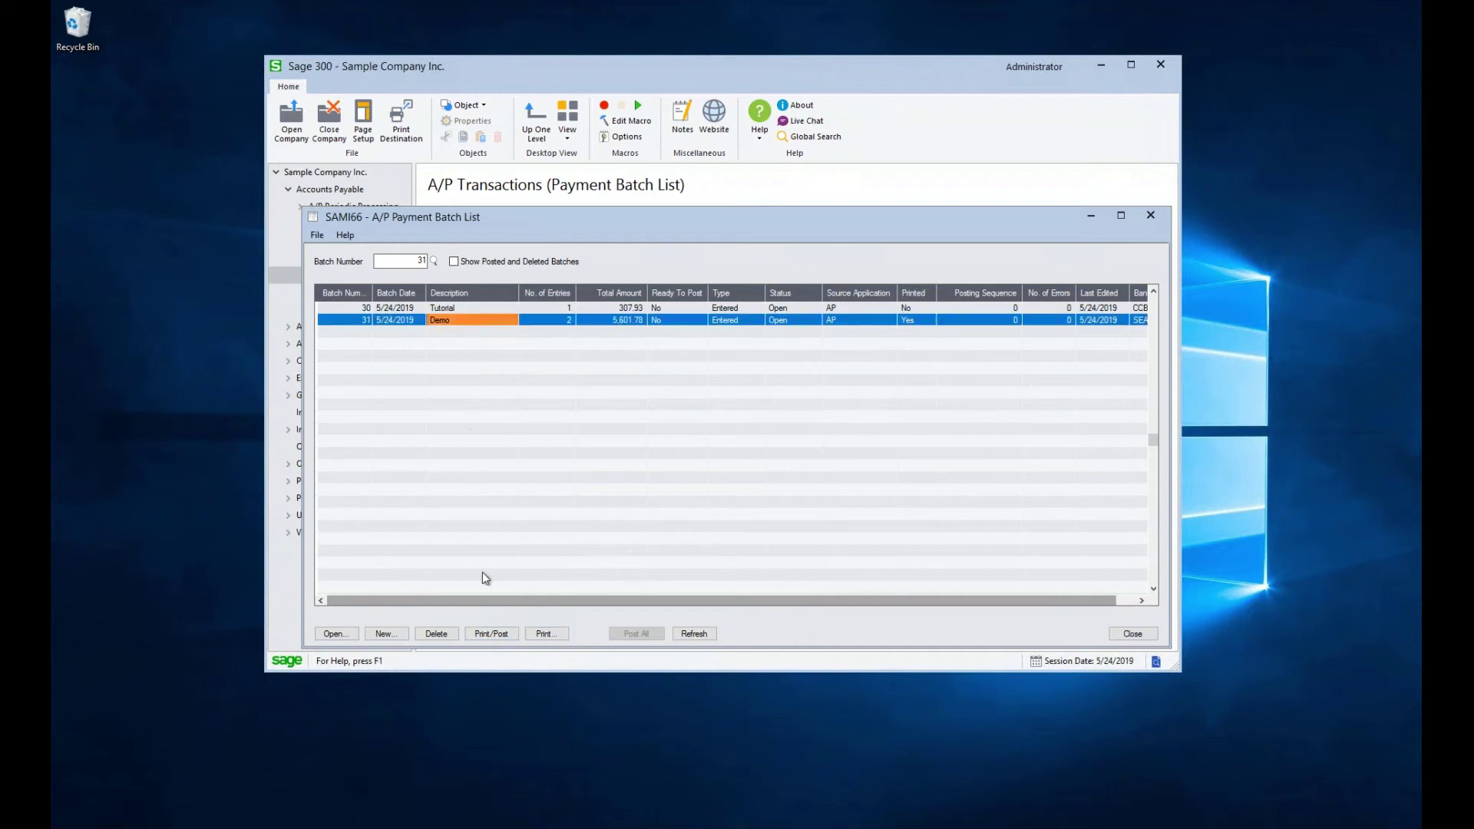
pyautogui.click(493, 634)
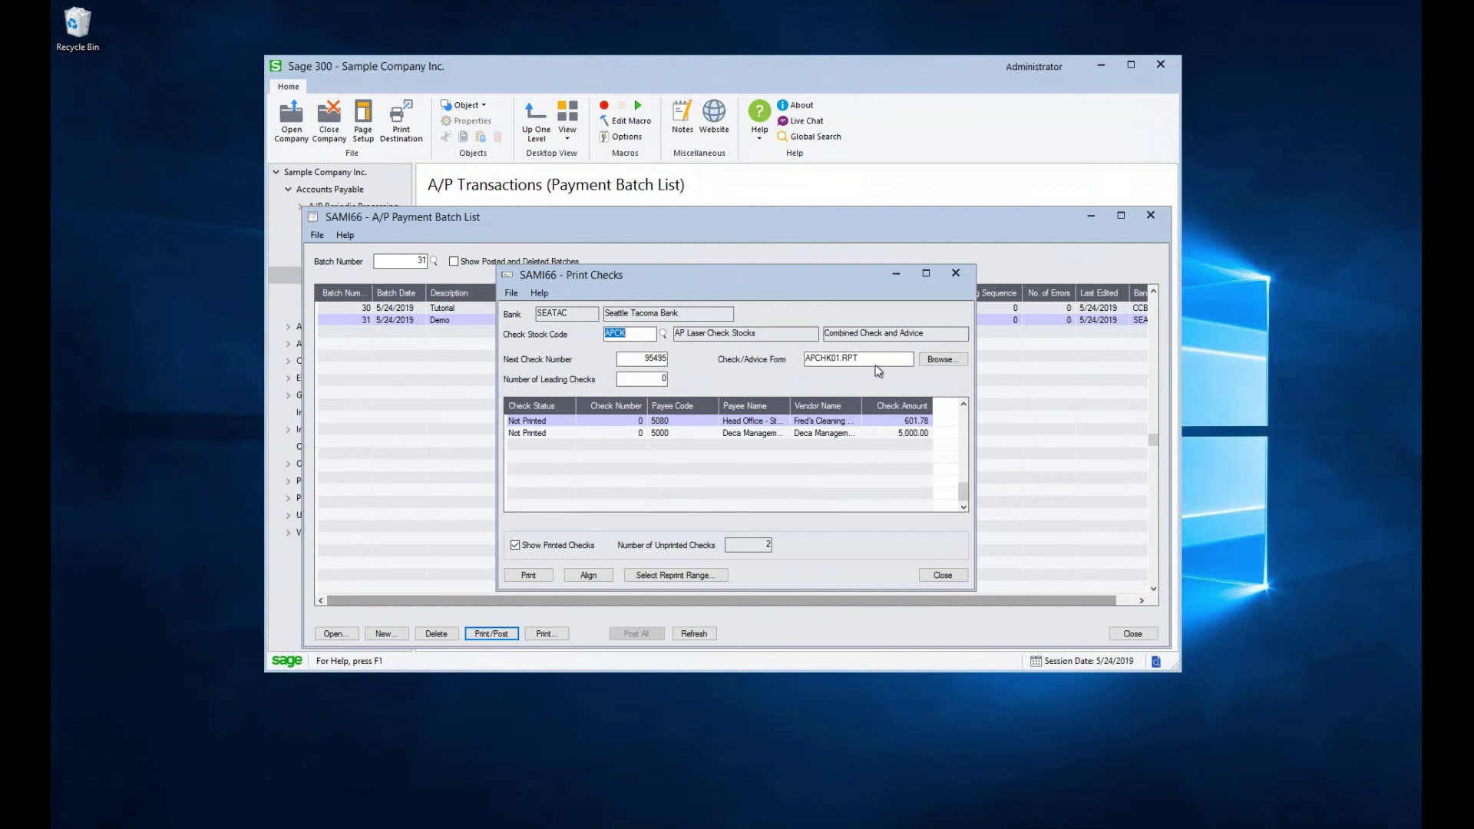
pyautogui.click(664, 335)
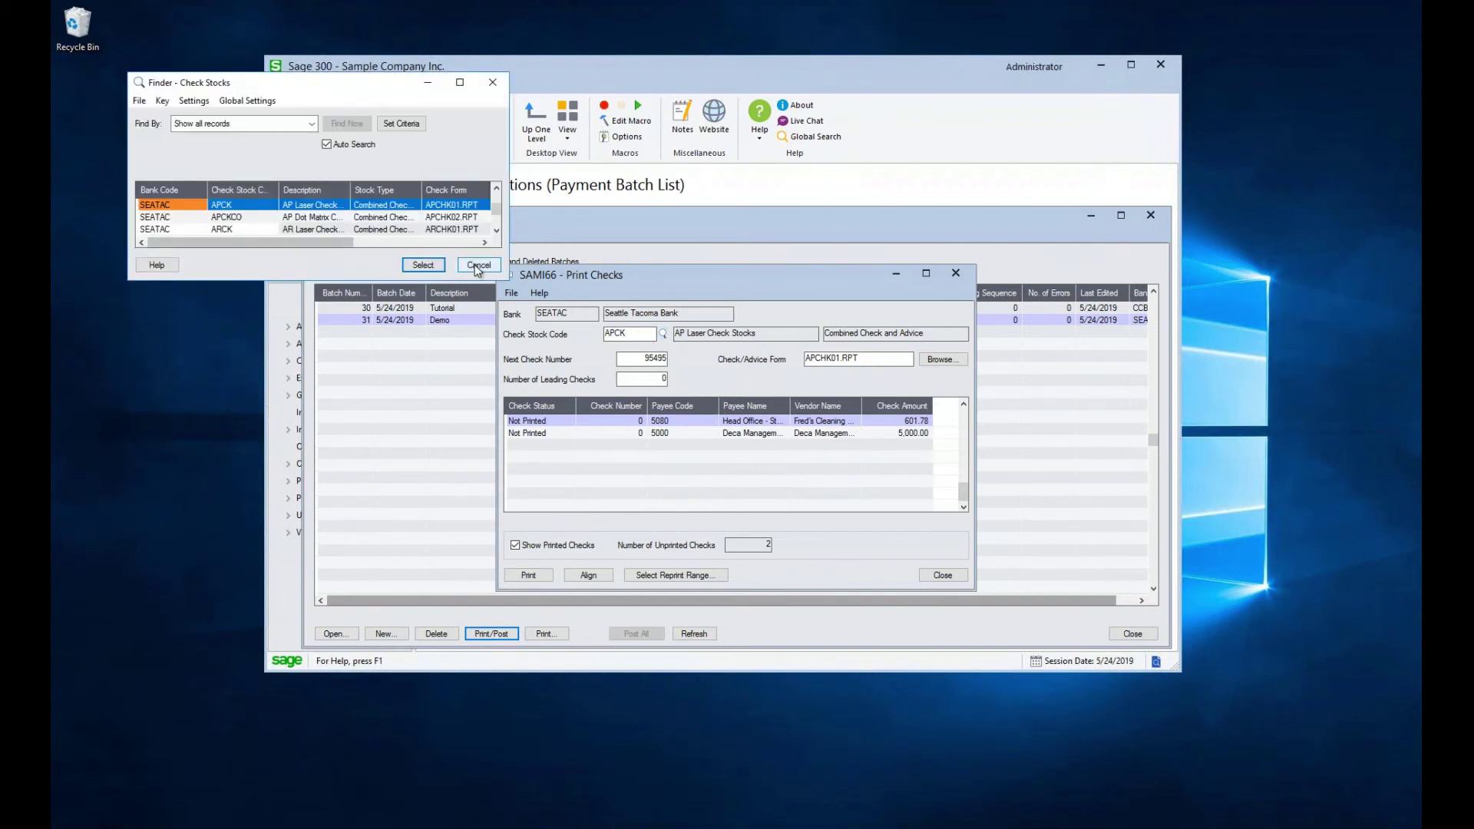
pyautogui.click(477, 266)
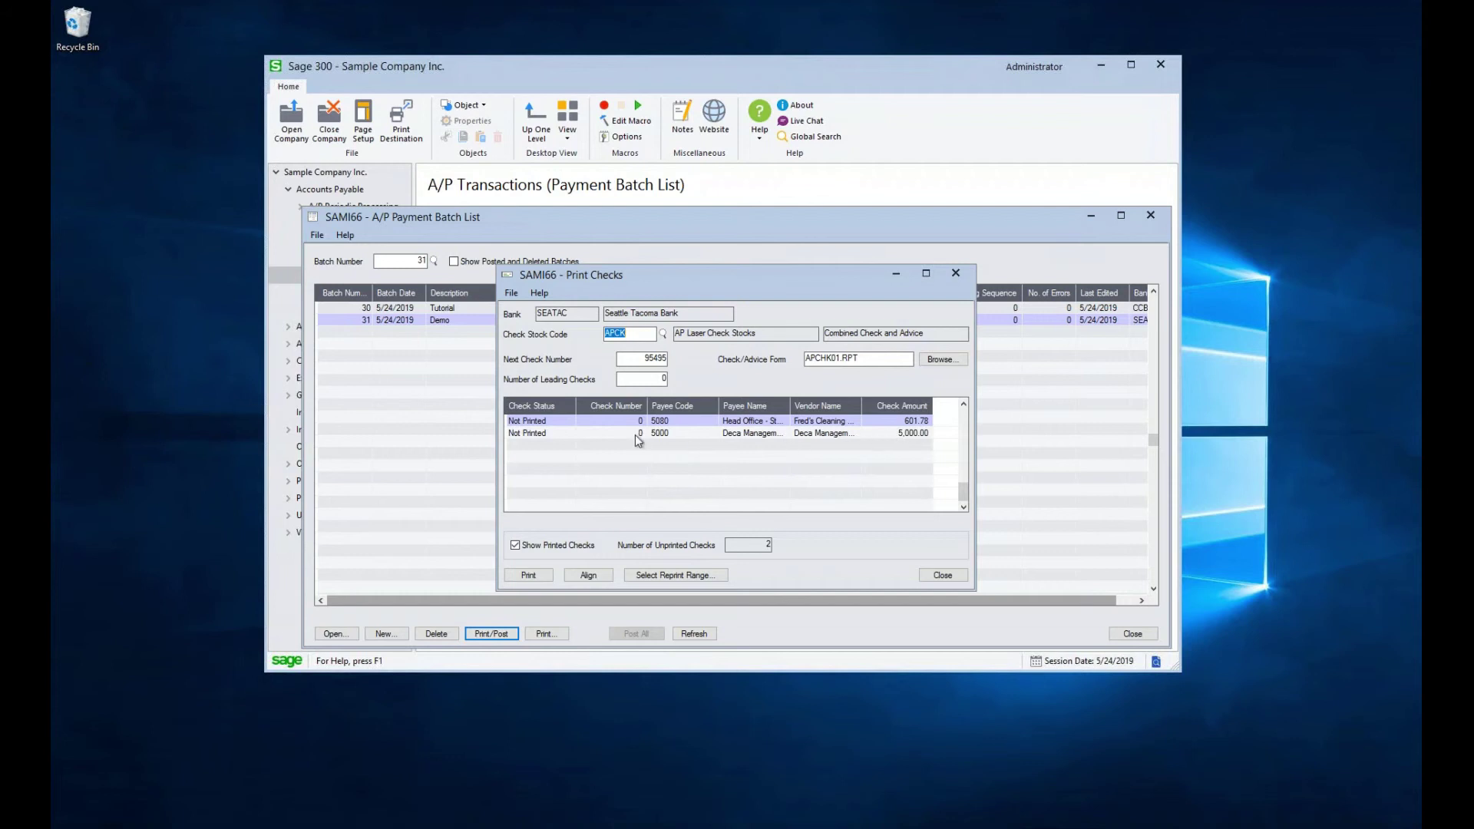
# Step: Print the two checks (601.78 and 5,000.00) starting at 95495 and page through the preview
pyautogui.click(528, 577)
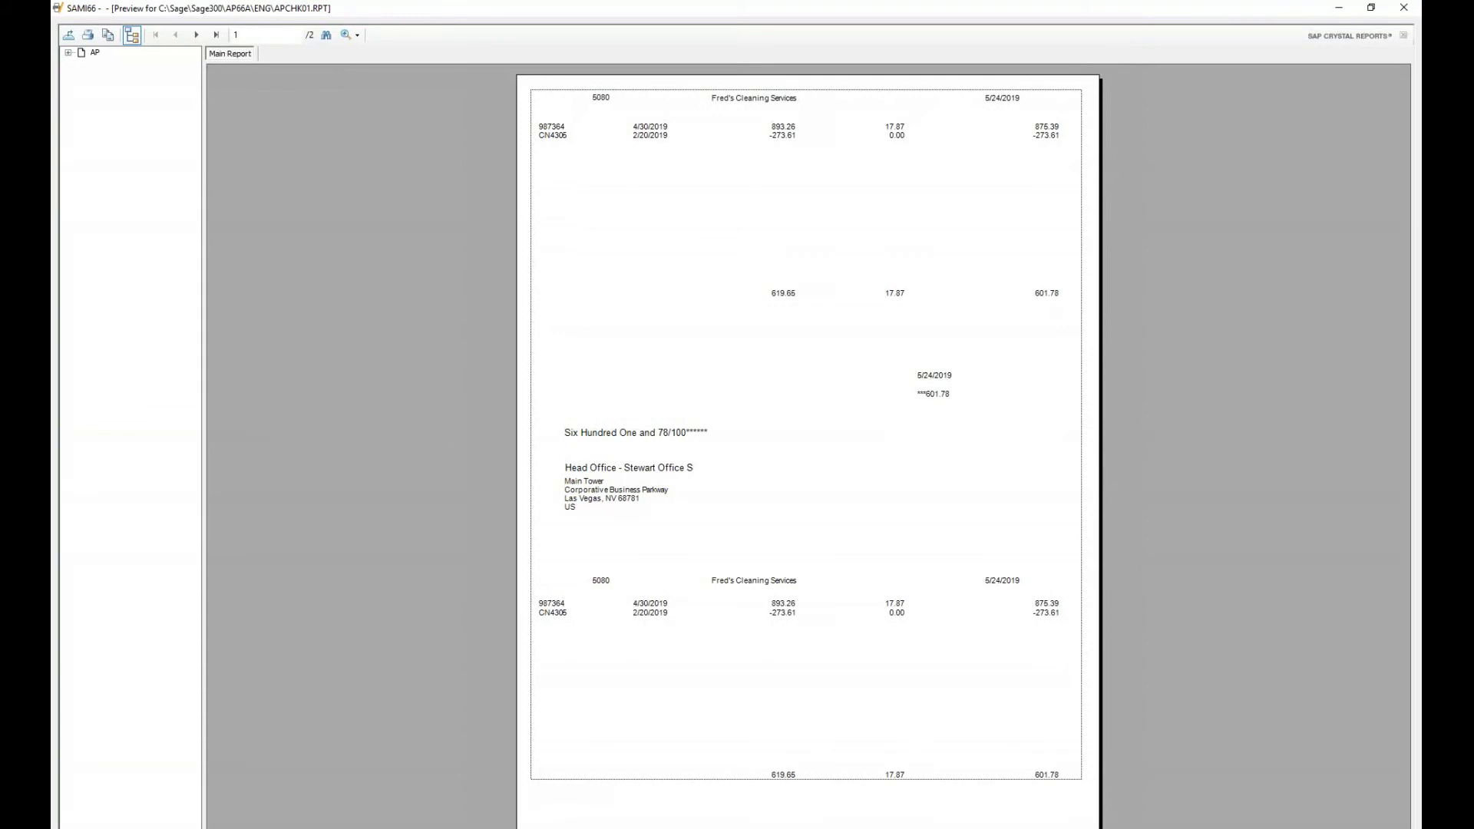
pyautogui.click(203, 36)
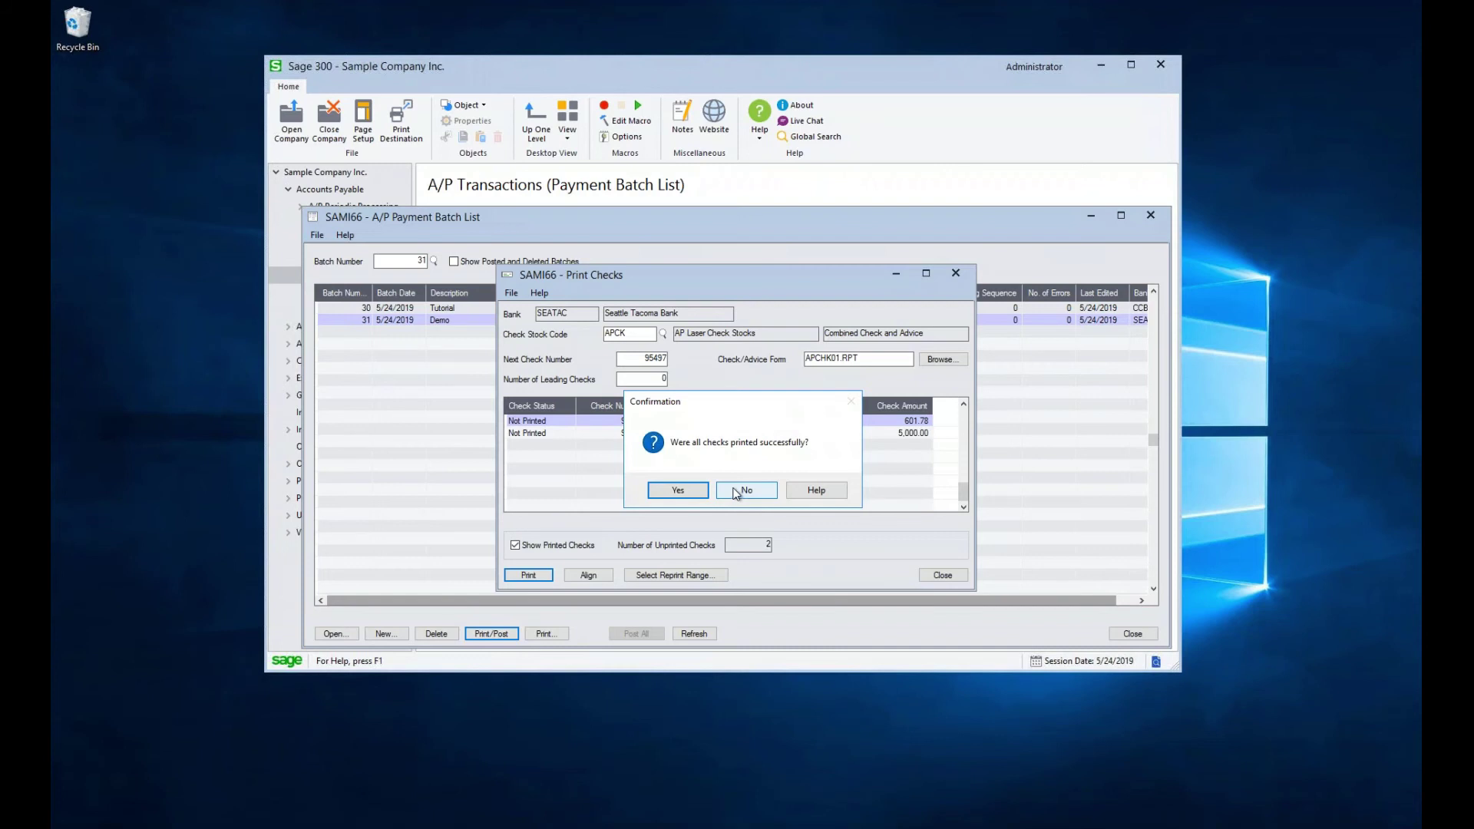
# Step: Confirm the checks printed, leaving the Deca Management check marked Printed
pyautogui.press('Return')
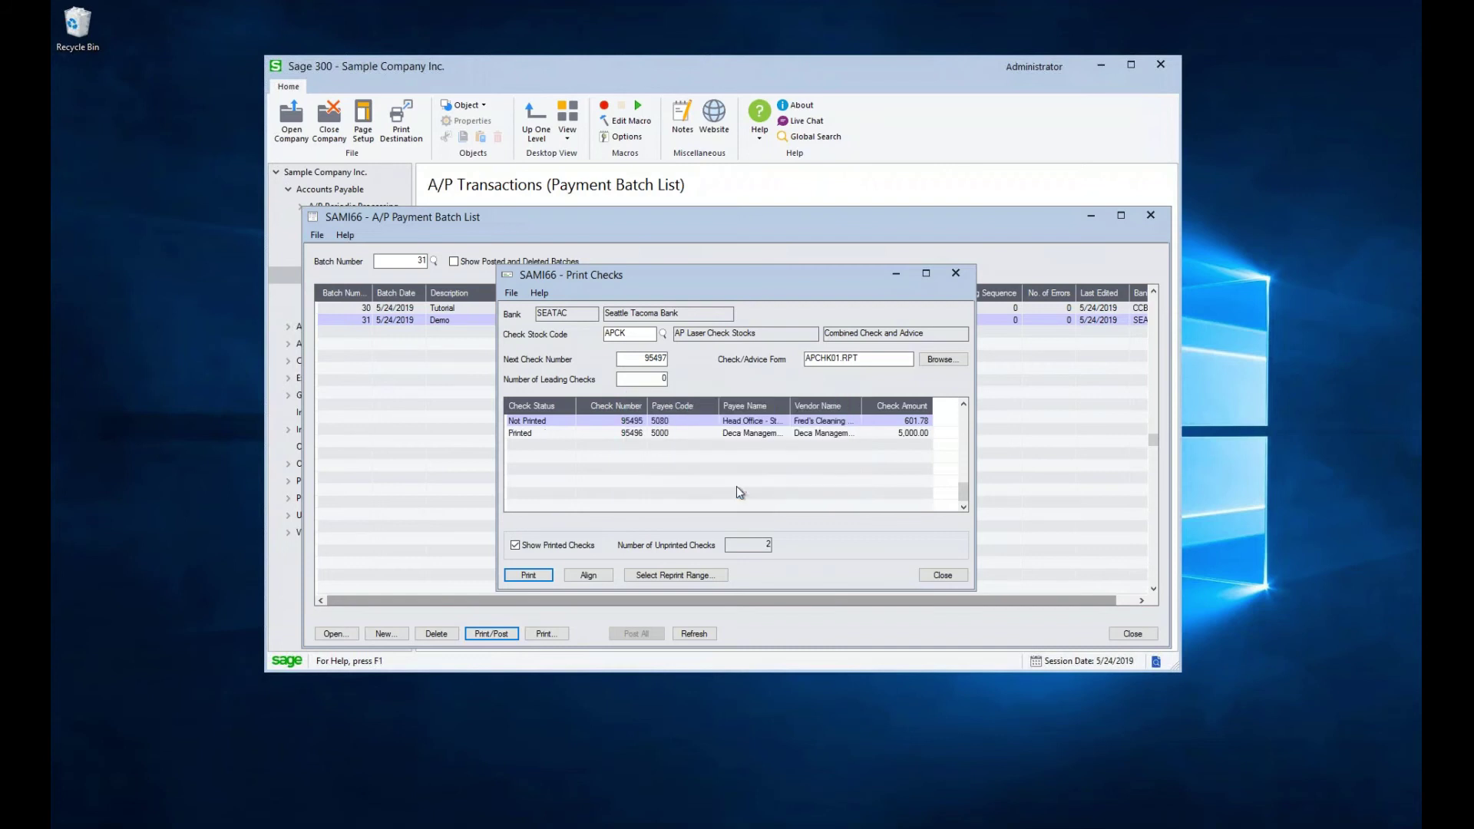
pyautogui.doubleClick(541, 434)
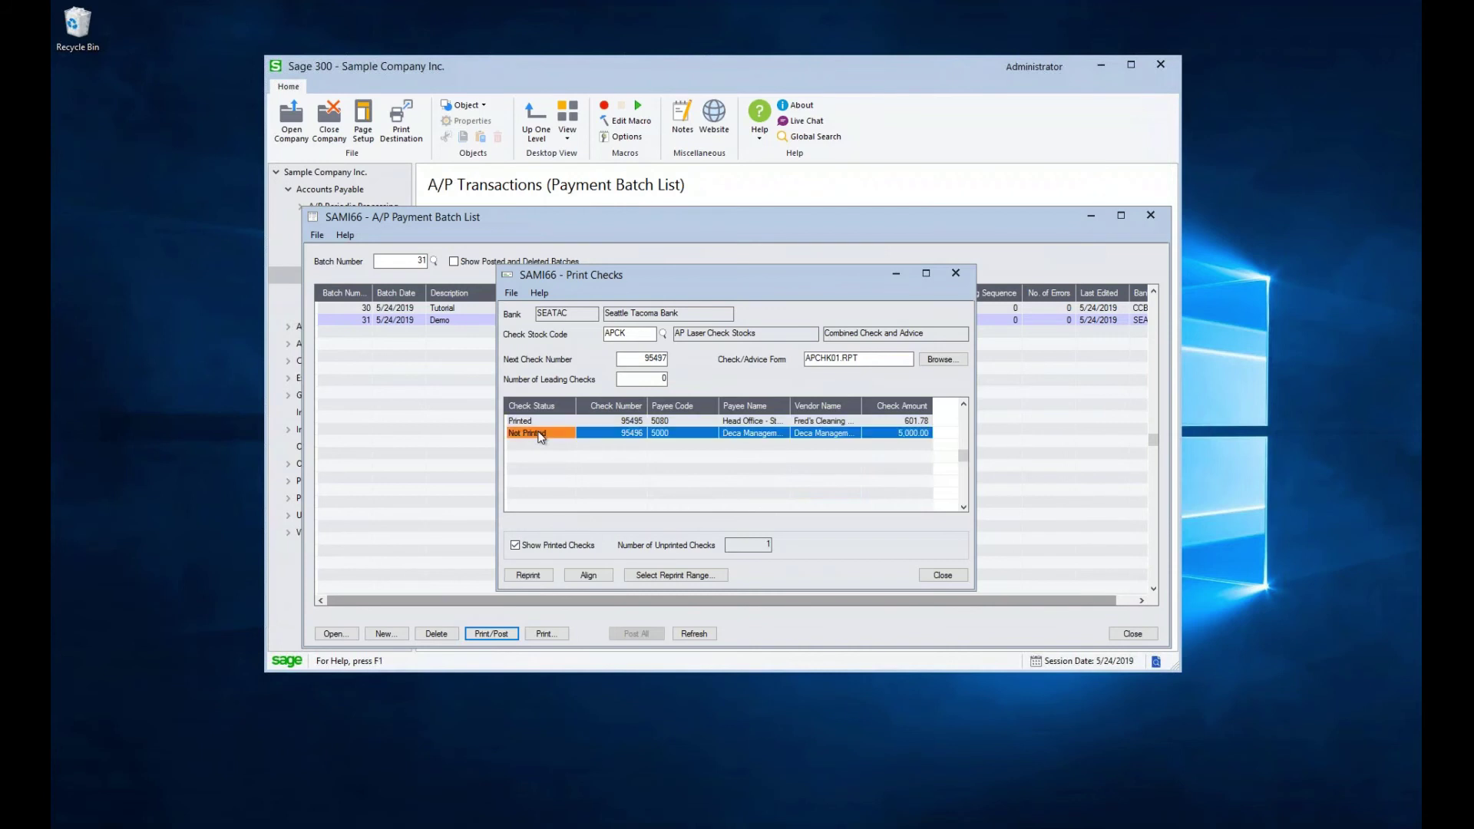
pyautogui.doubleClick(542, 435)
# Step: Reset check 95496 for Deca Management to Not Printed using reprint range 95496 to 95496
pyautogui.click(668, 575)
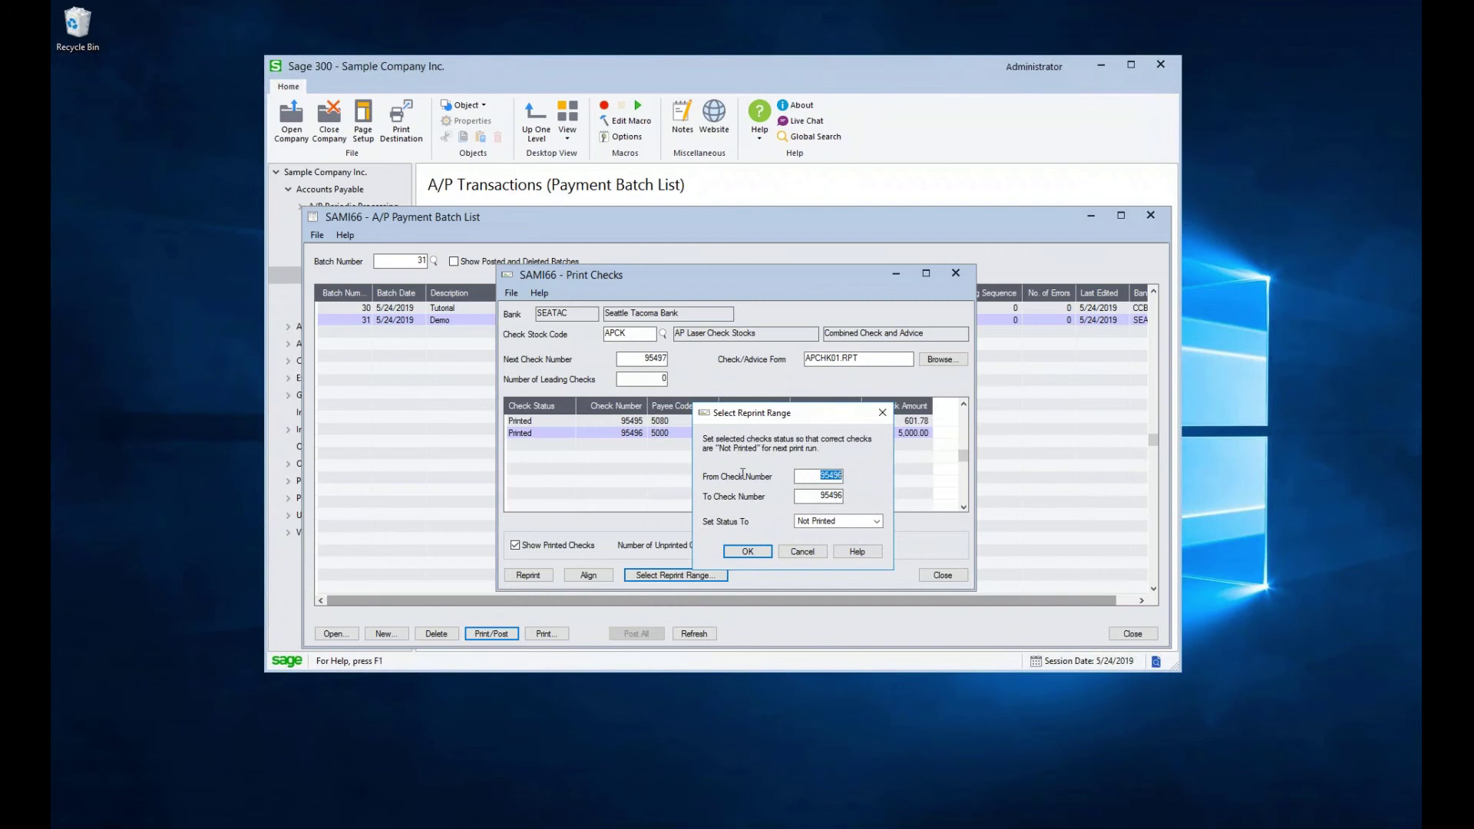
pyautogui.click(864, 522)
pyautogui.click(864, 501)
pyautogui.click(748, 551)
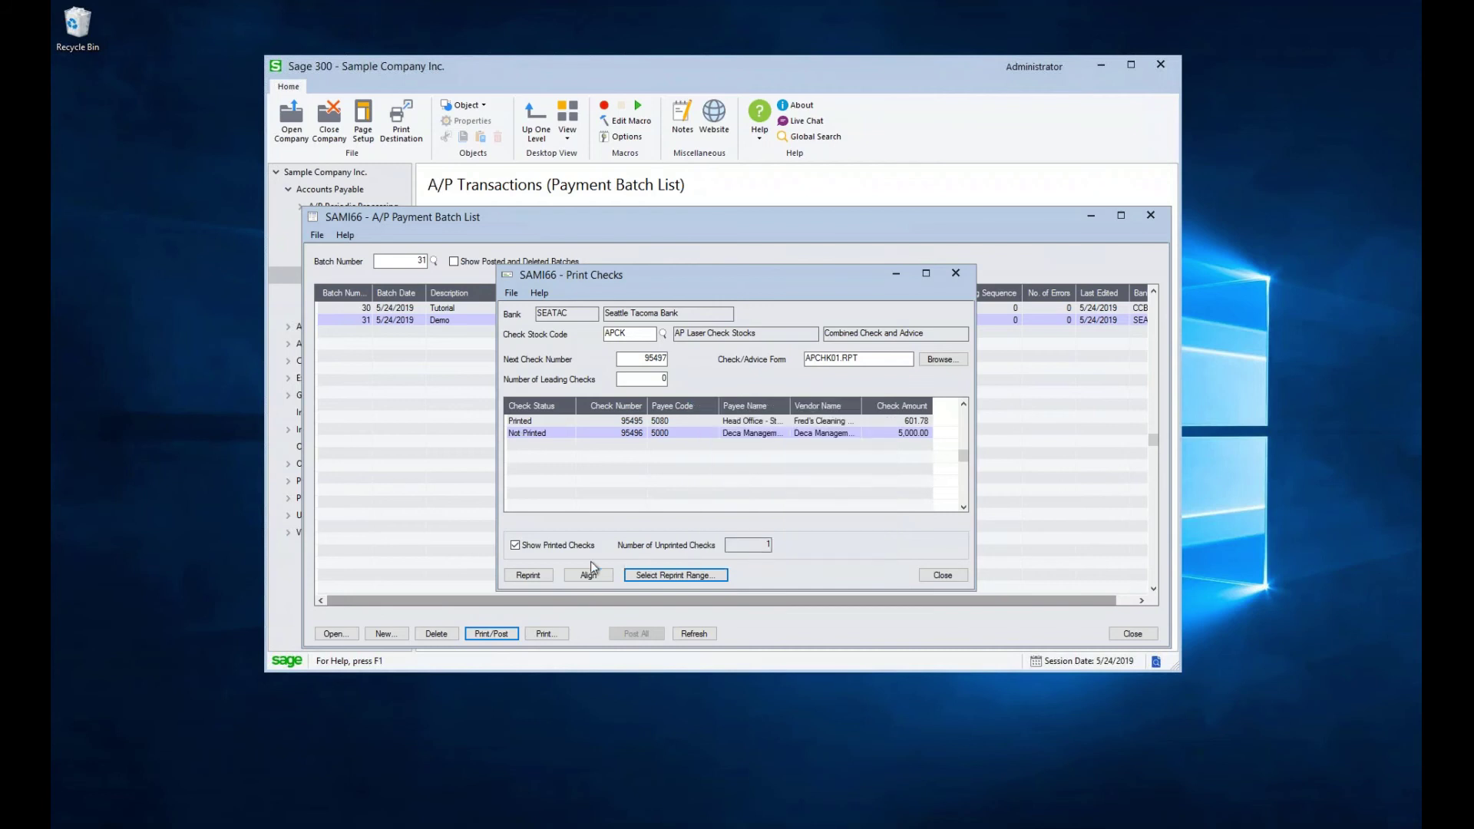
# Step: Reprint the Deca Management check and post batch 31 as posting sequence 17
pyautogui.click(536, 574)
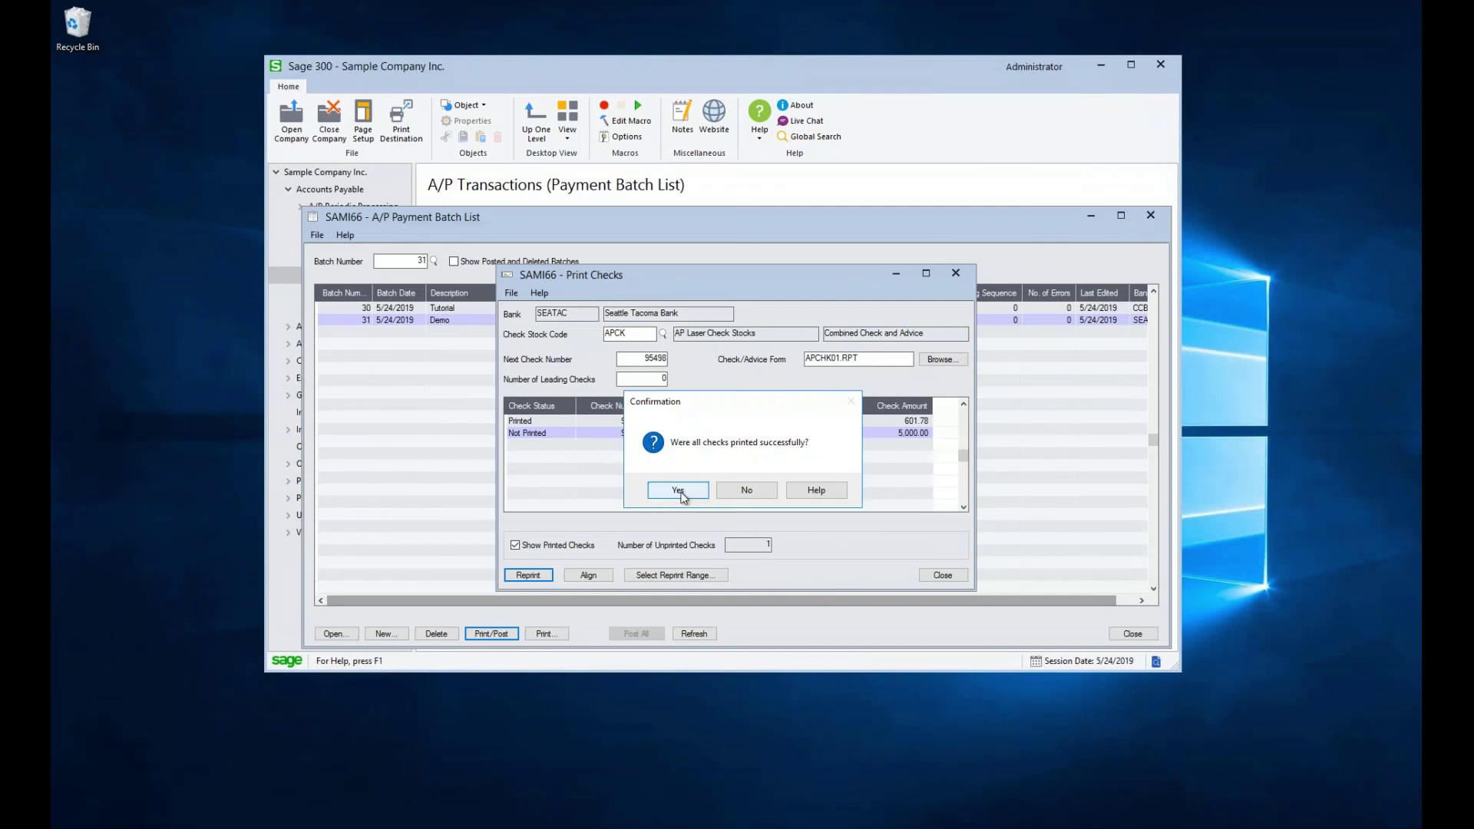
pyautogui.click(679, 492)
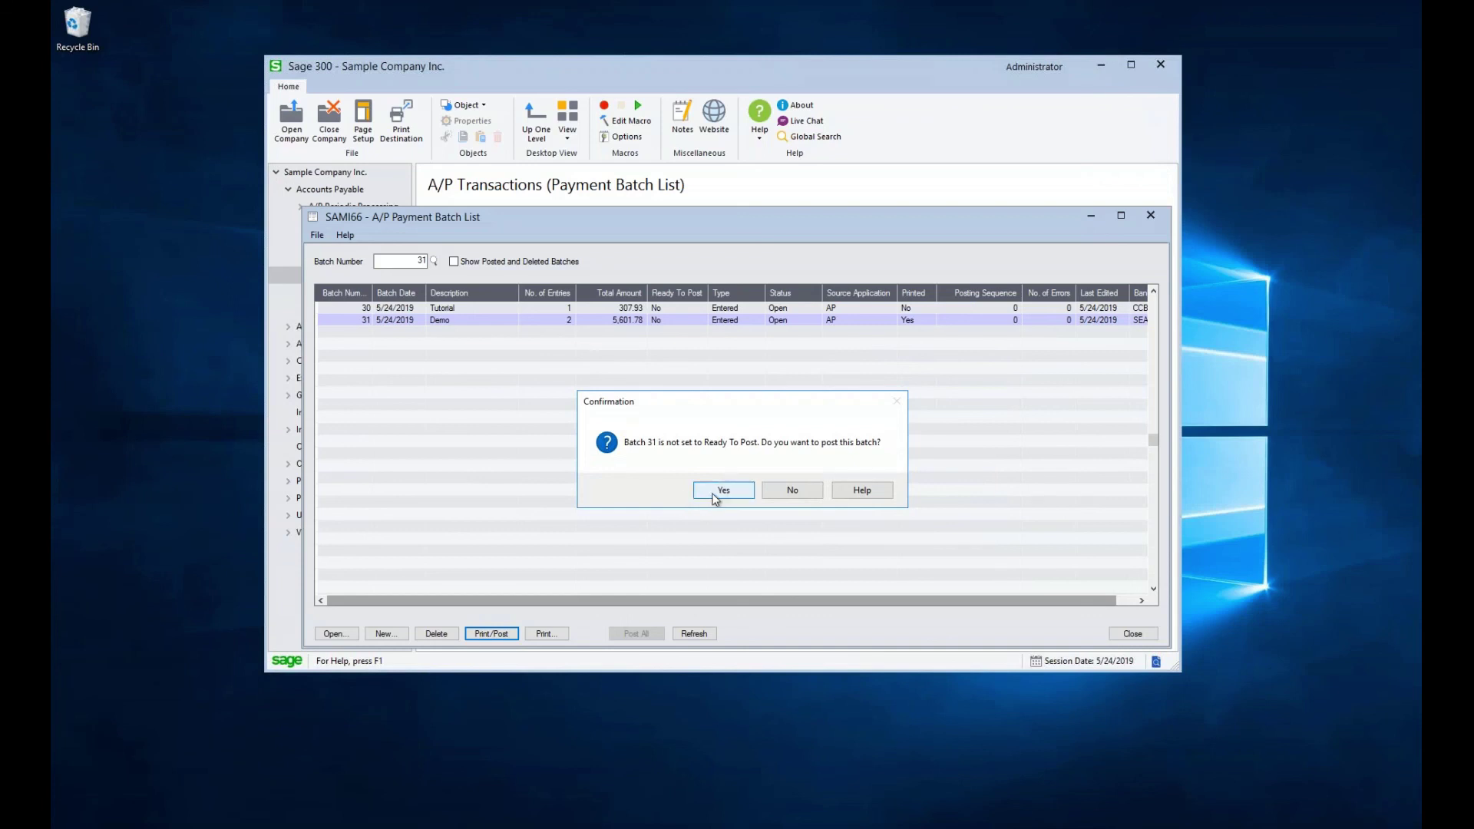
pyautogui.click(715, 497)
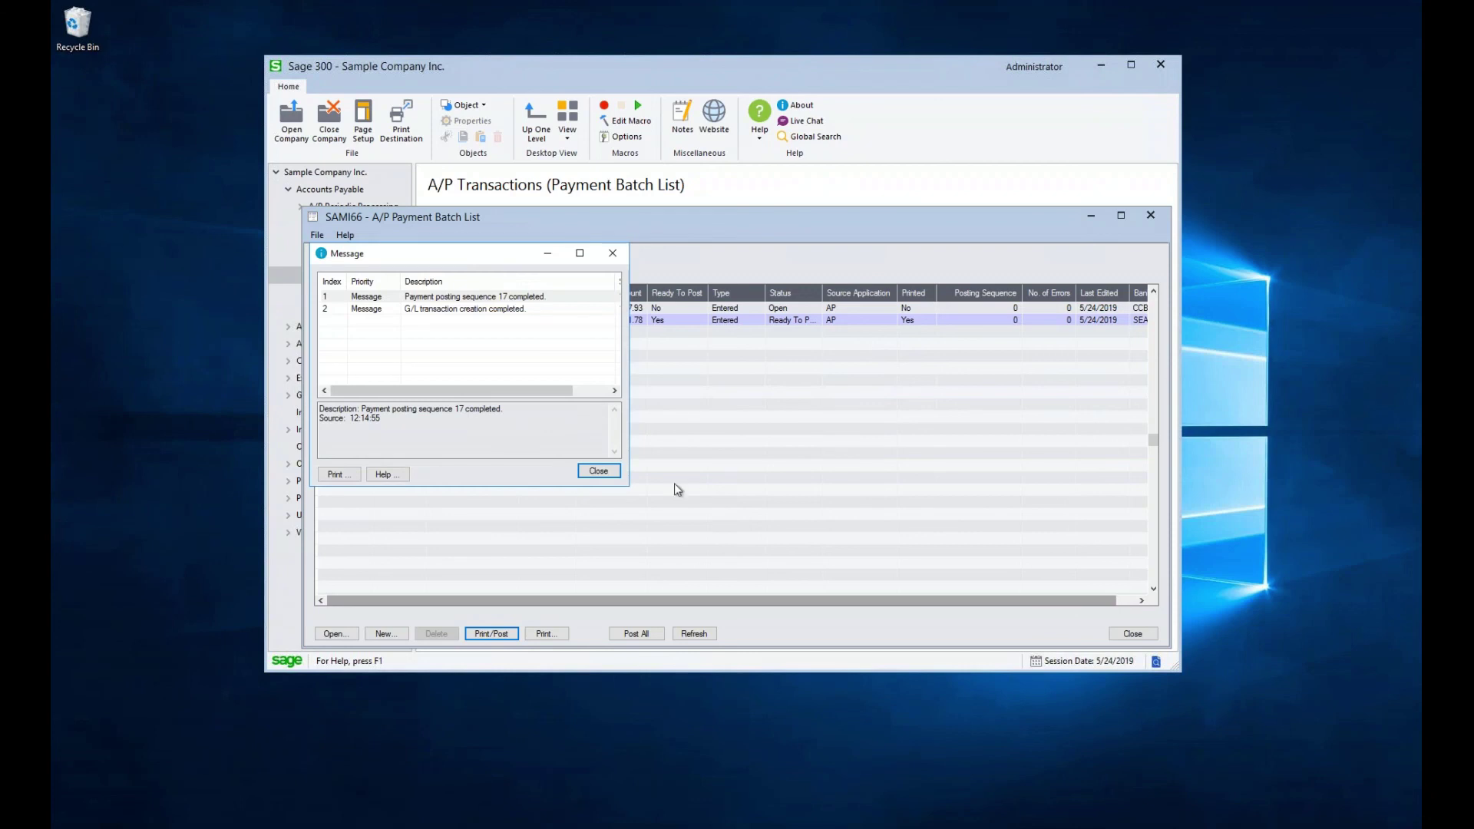
pyautogui.click(616, 473)
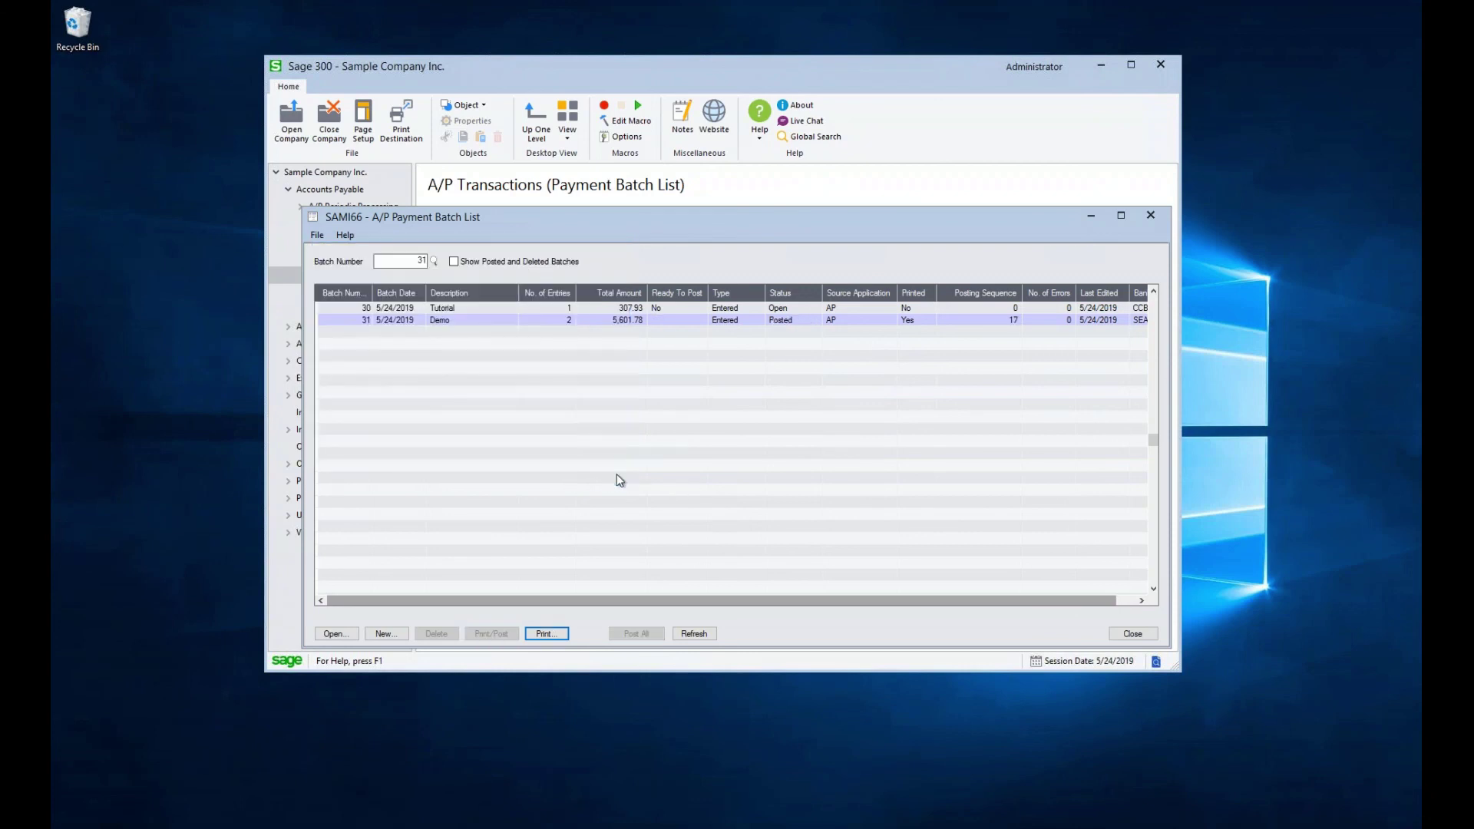